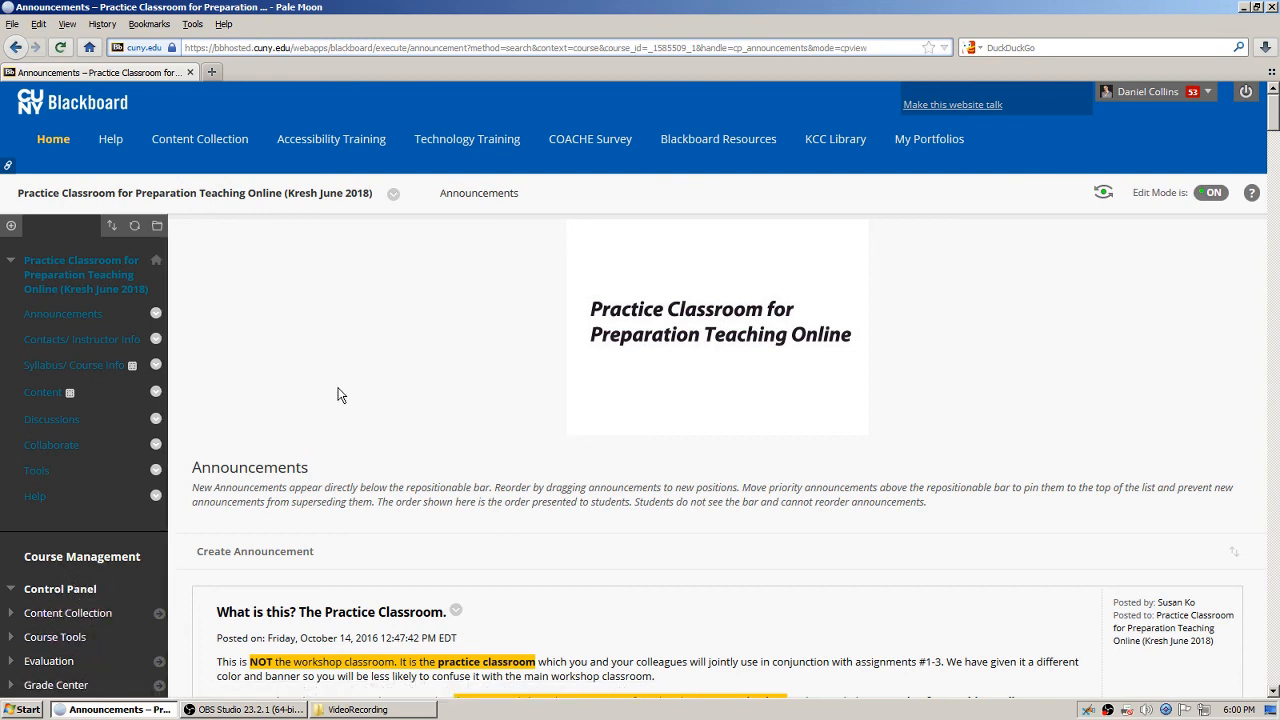
Open the Full Grade Center of the practice course
scroll(338, 395, down, 5)
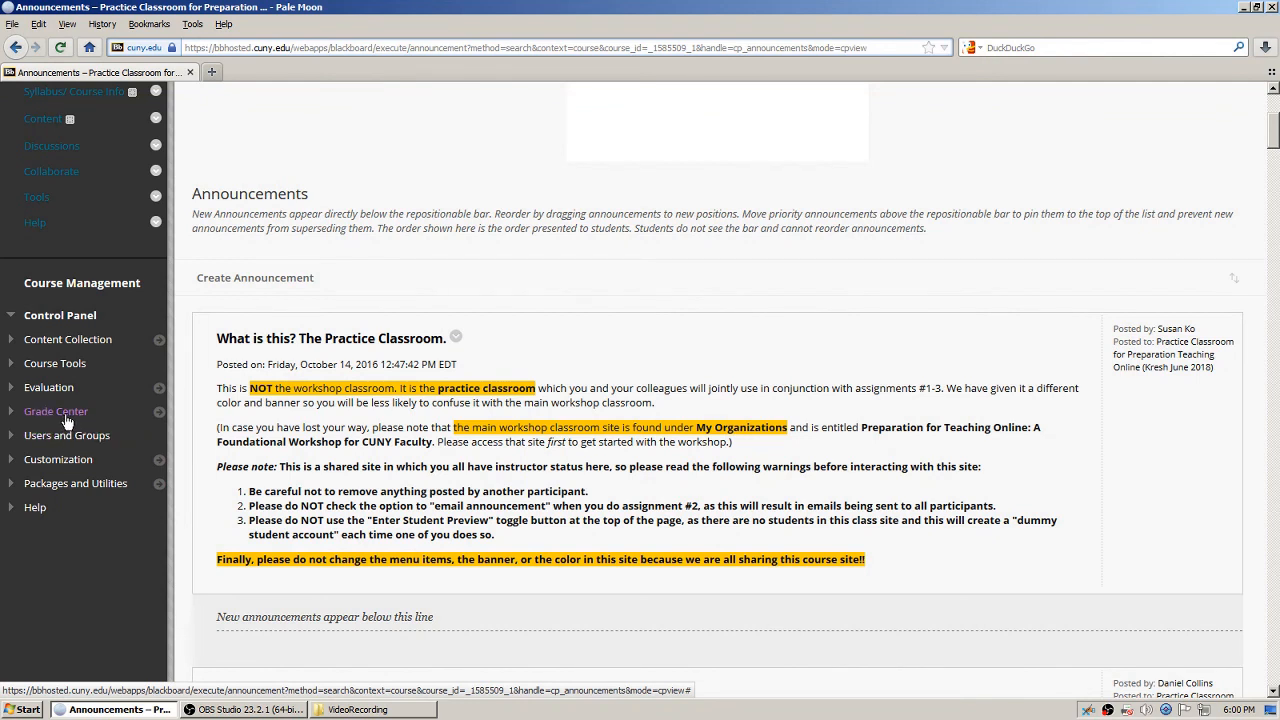
click(163, 421)
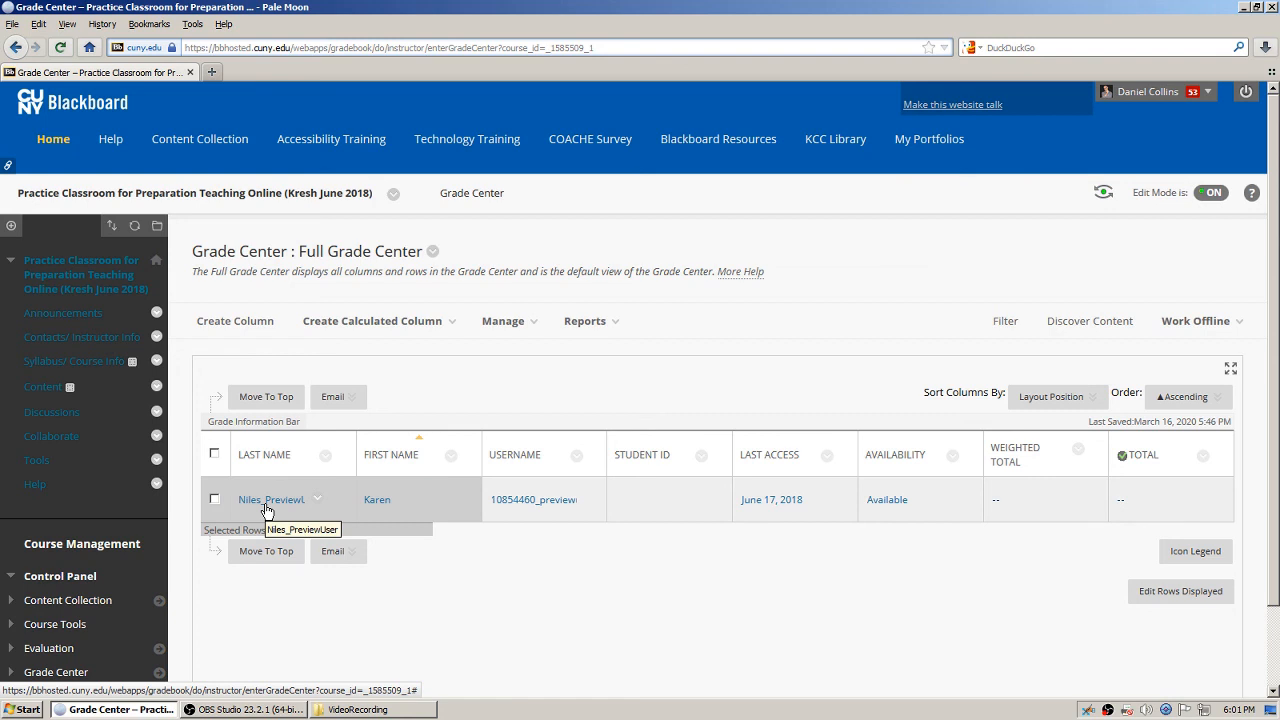
Try out selecting the single student row and all rows in the grade table, and clear the selections
click(214, 500)
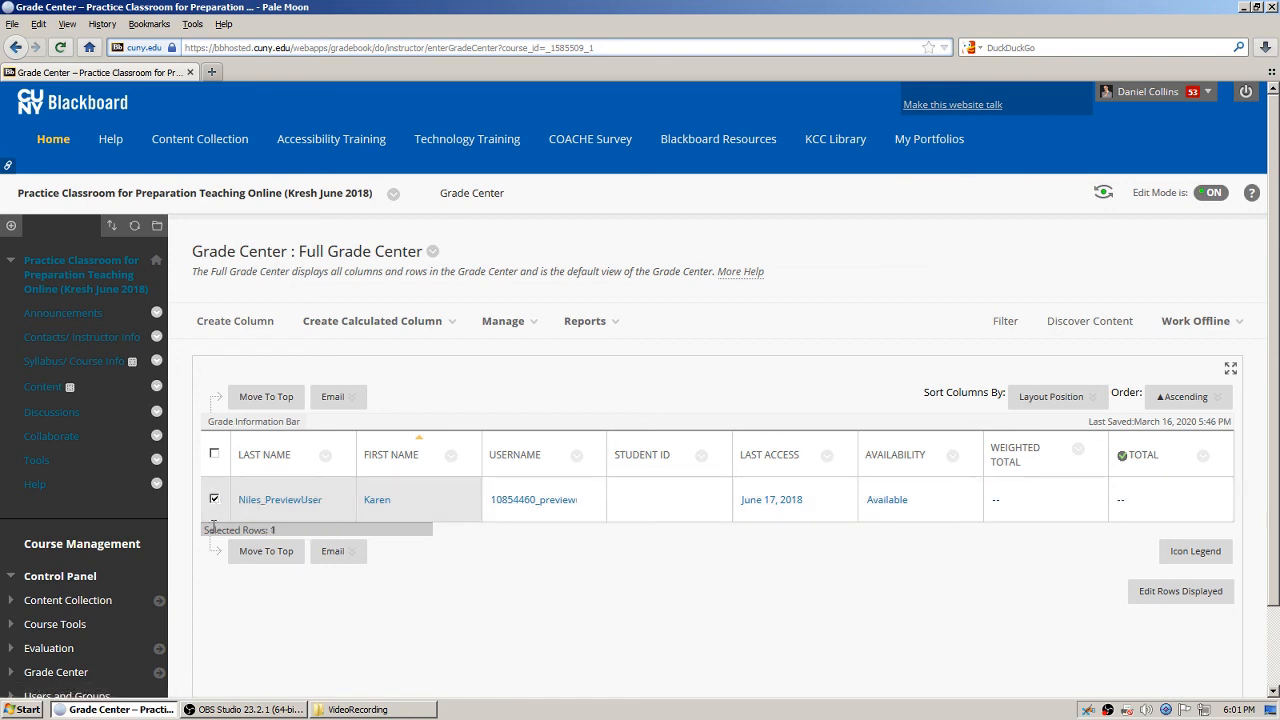
click(214, 500)
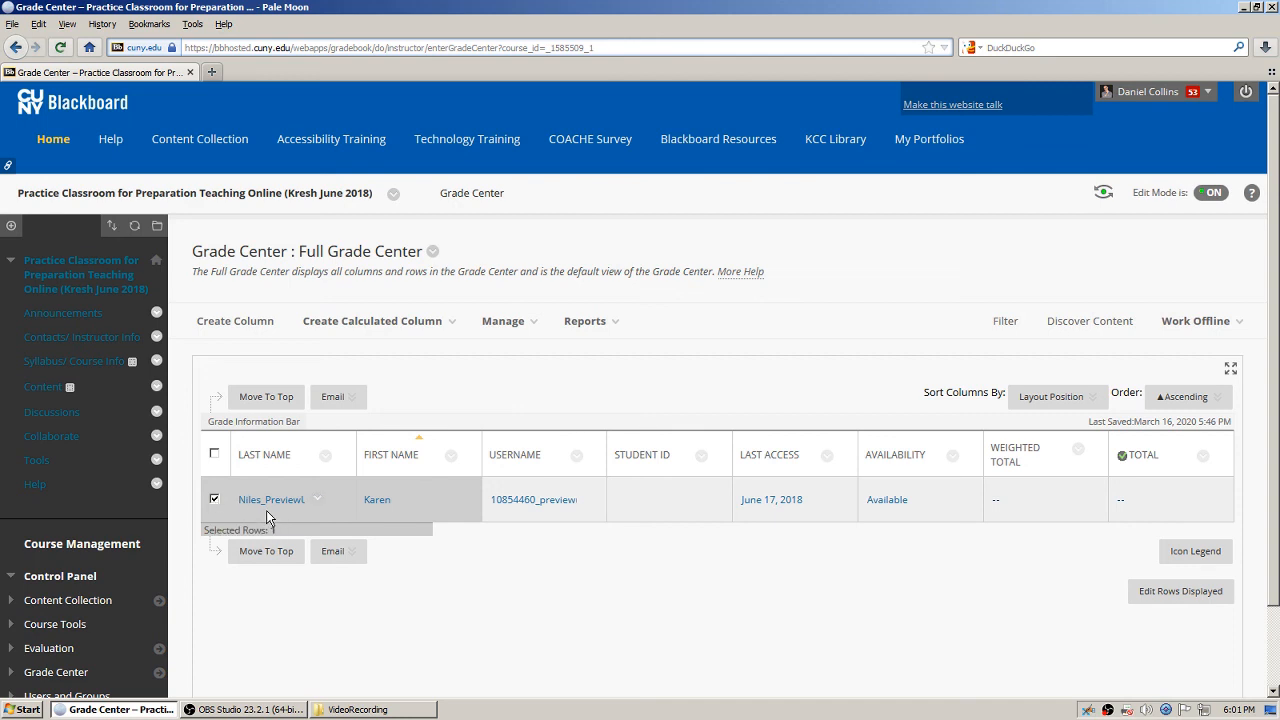
click(350, 398)
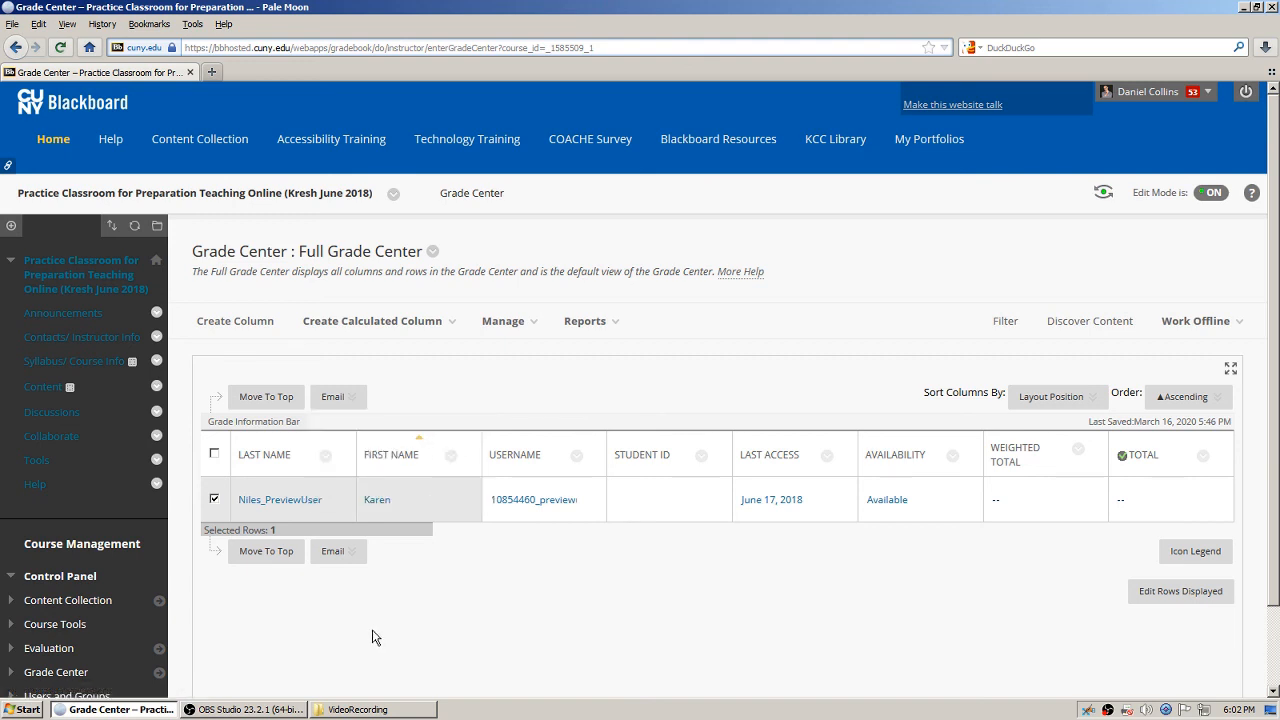
click(213, 498)
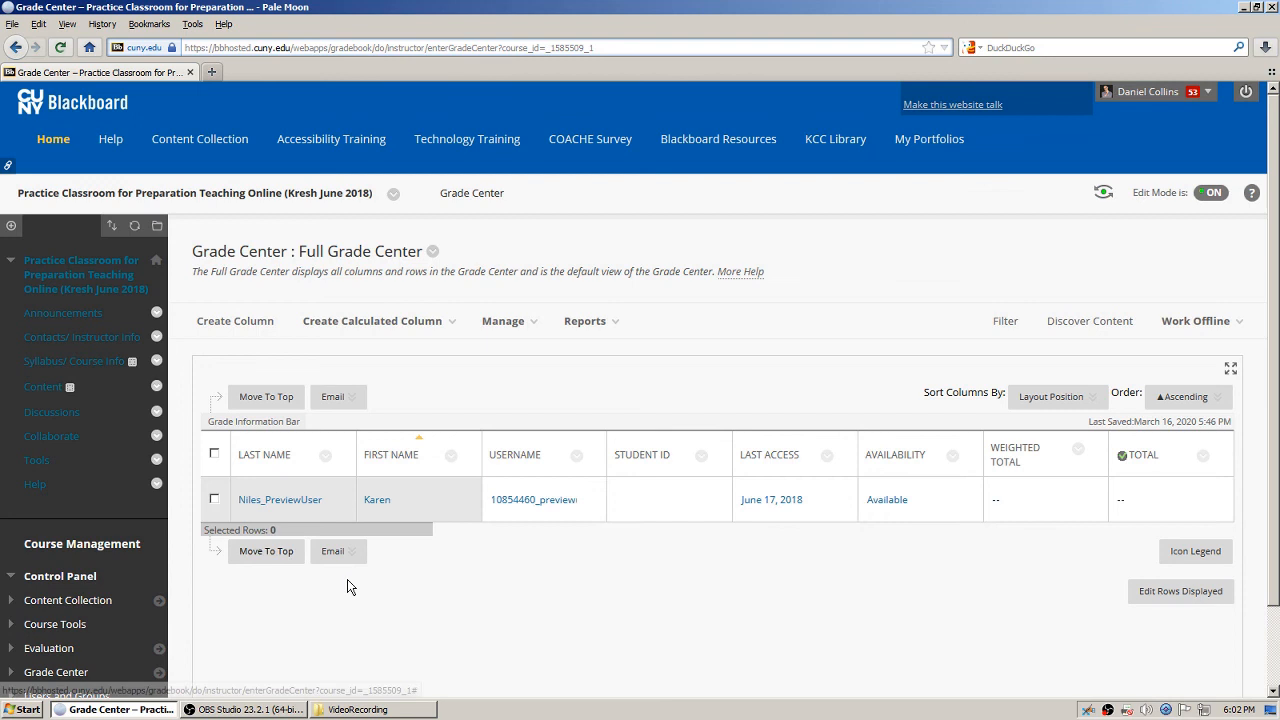
click(214, 455)
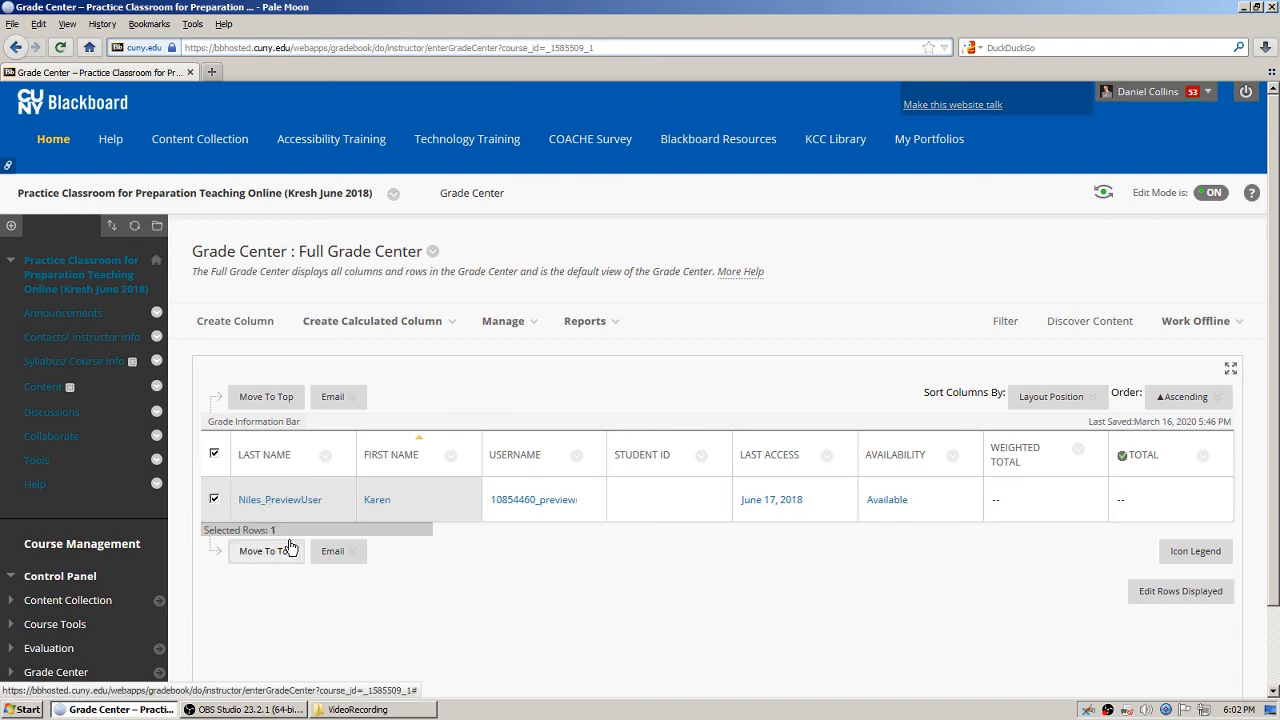
click(213, 456)
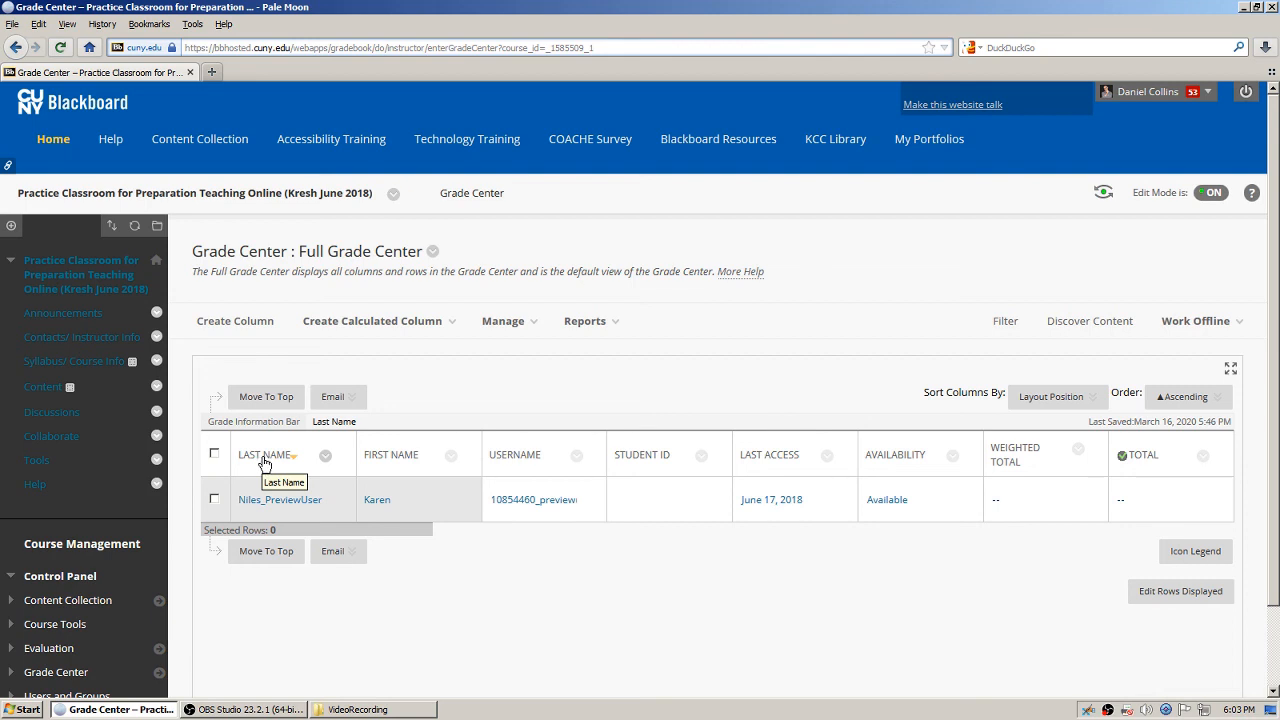
Sort the grade table by first name and view the options available for the Username column
click(394, 446)
click(577, 458)
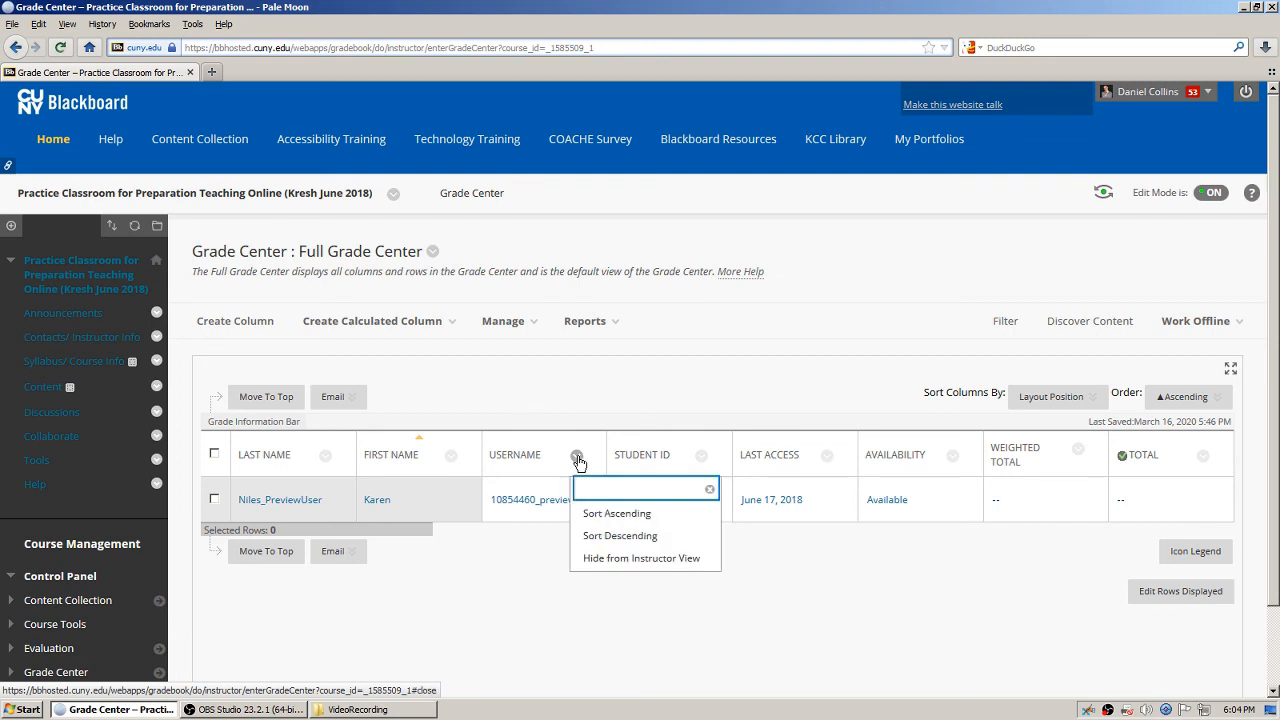
click(673, 605)
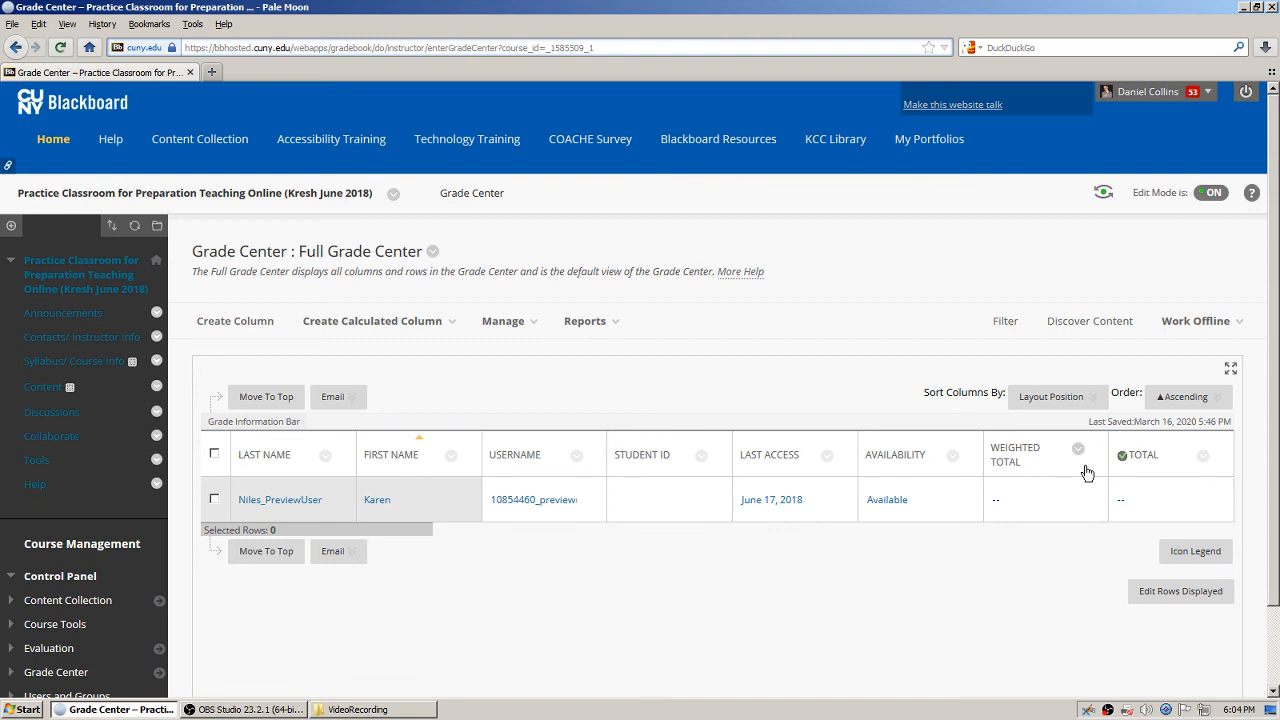
Examine the Weighted Total and Total columns and the control for sorting columns
mouse_move(1060, 470)
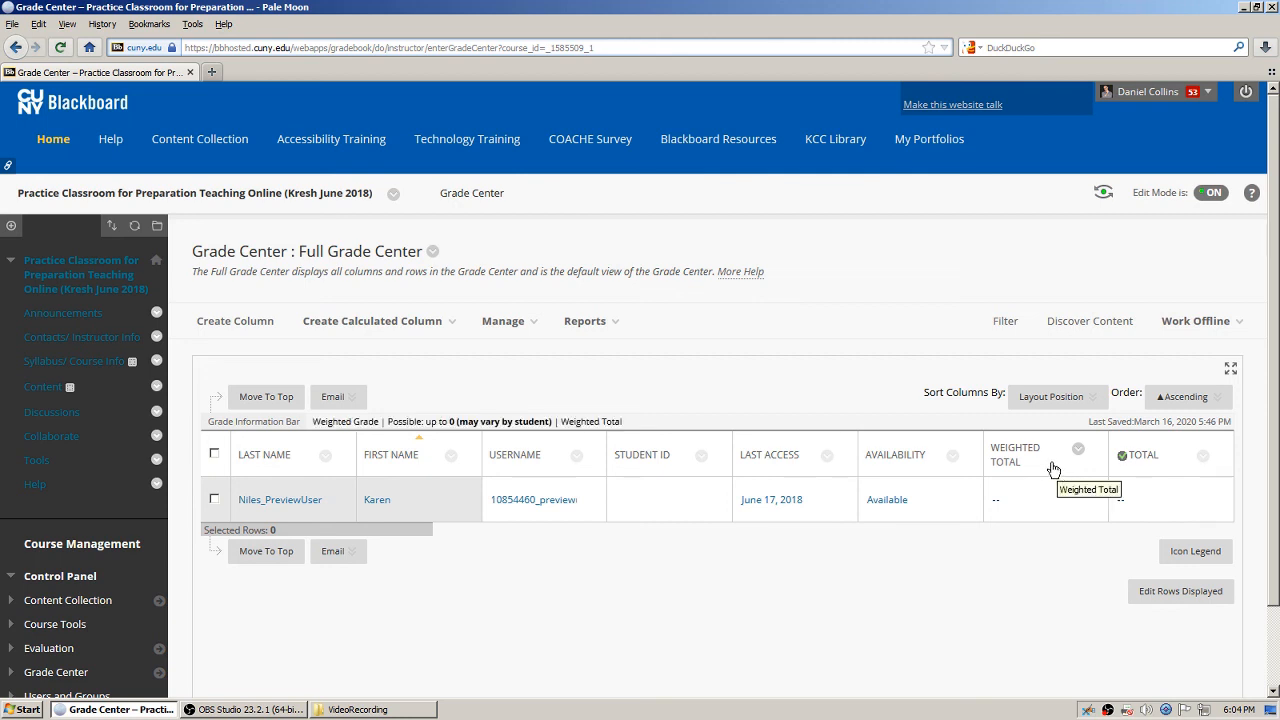
mouse_move(1170, 472)
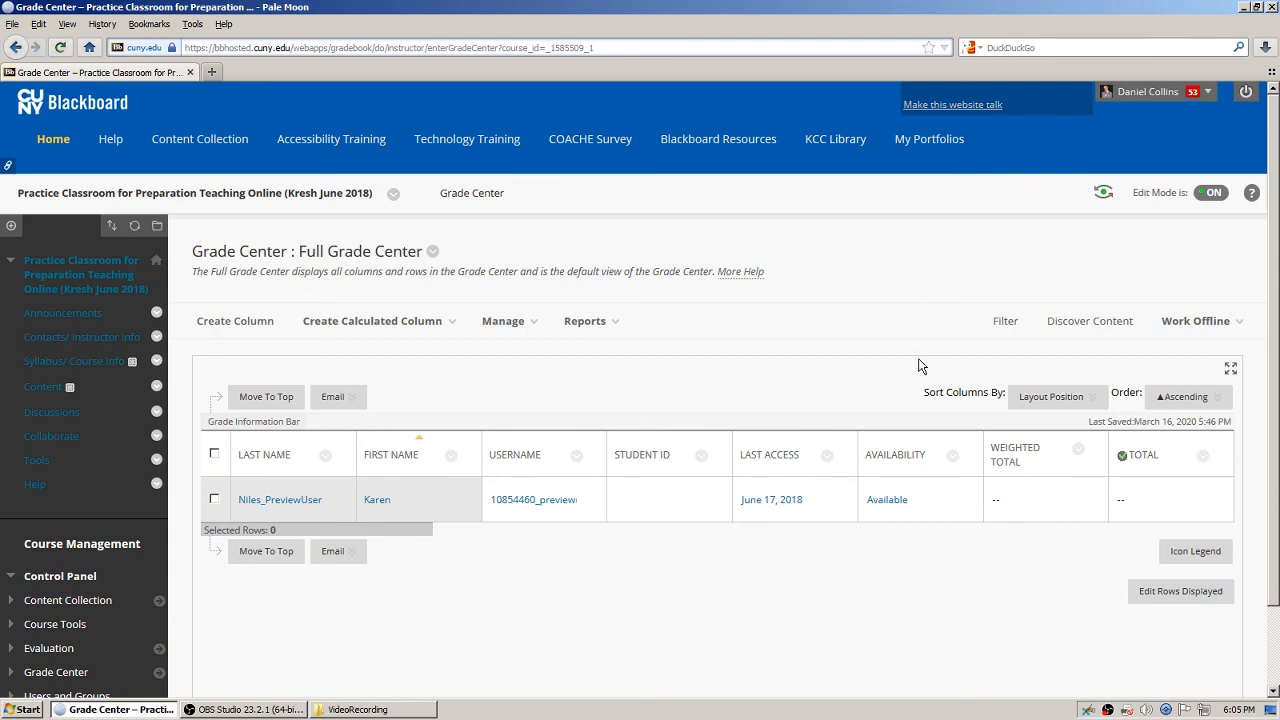
click(1014, 394)
click(1170, 469)
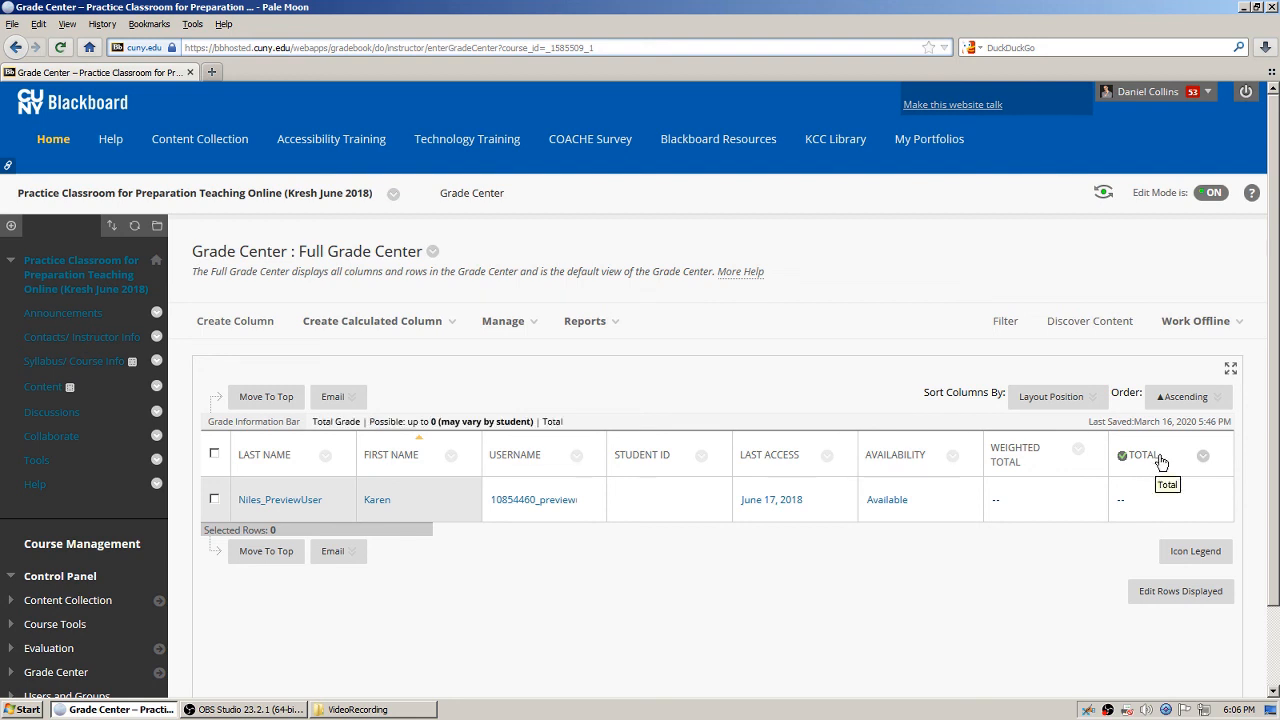
Start a new grade column and name it Homework 1
click(230, 328)
mouse_move(291, 330)
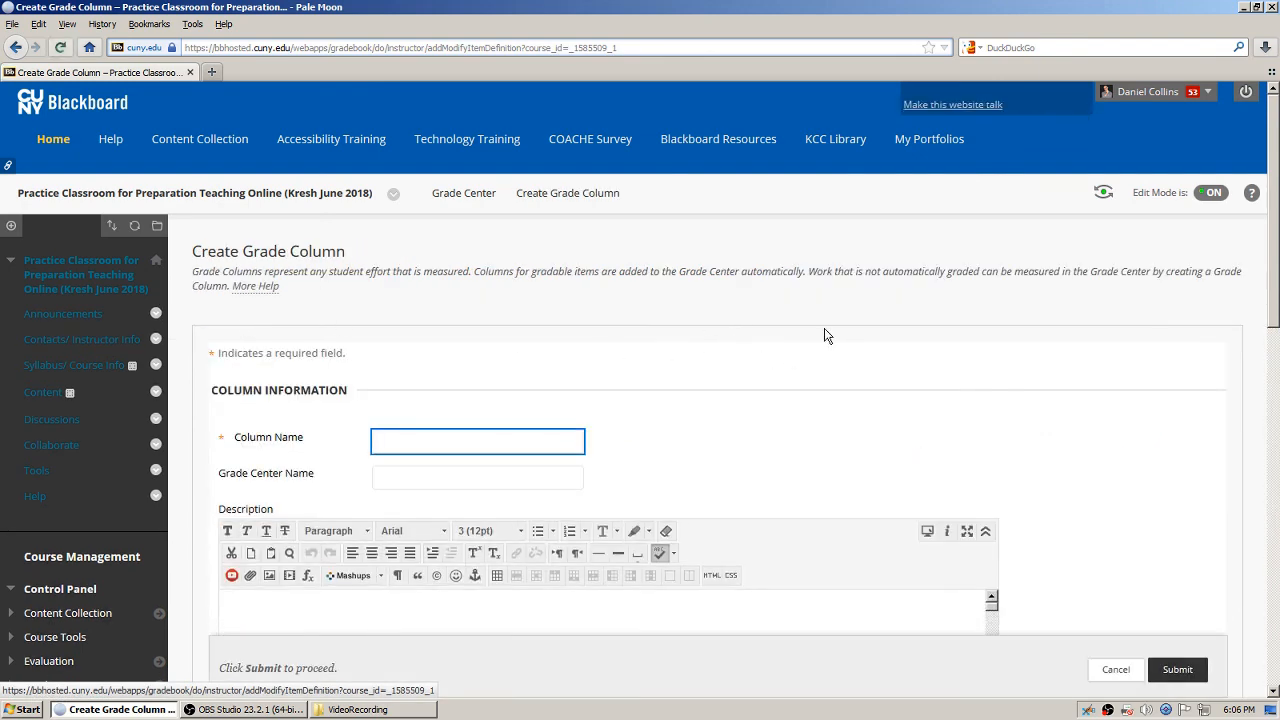
scroll(825, 335, down, 1)
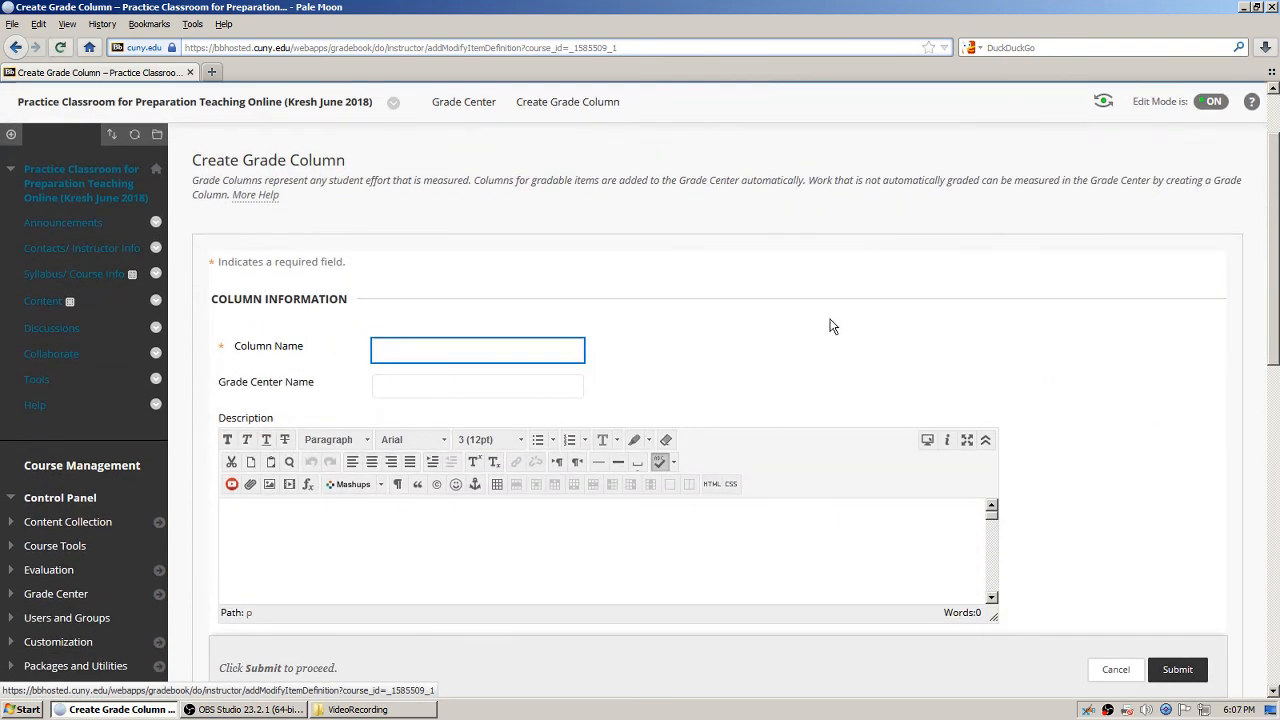
click(448, 350)
click(448, 350)
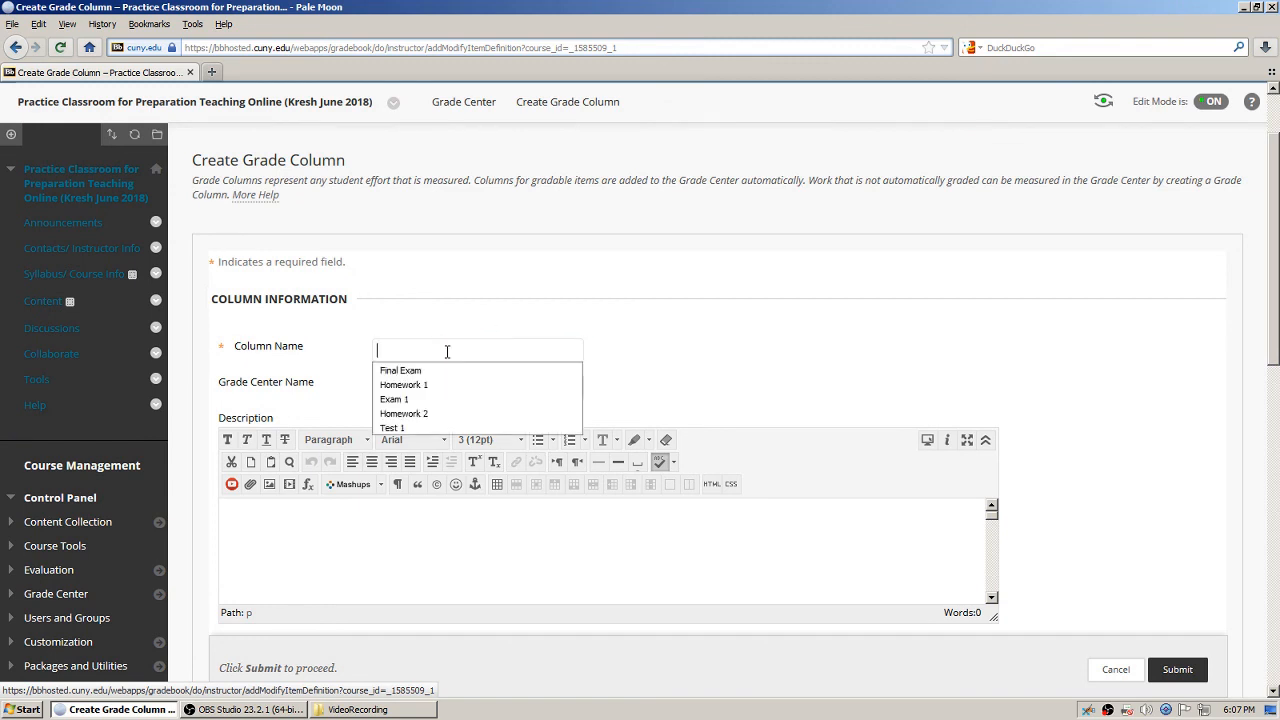
text(Home)
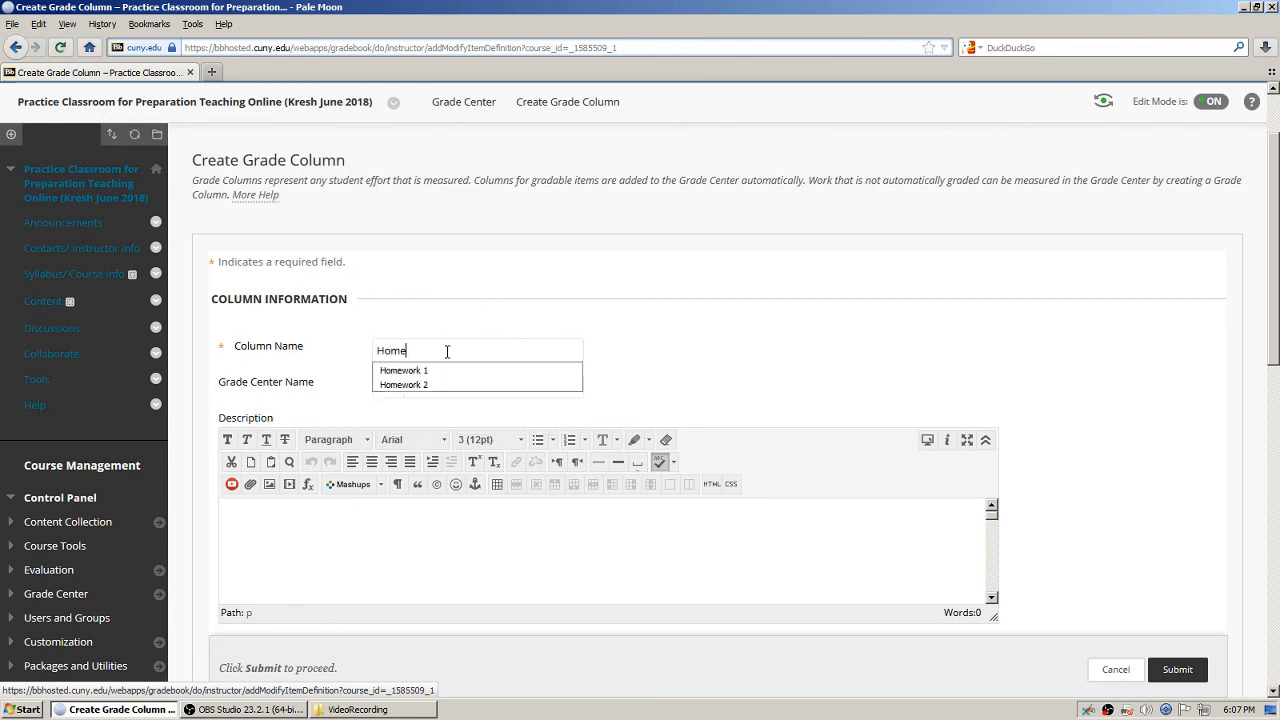
text(work 1)
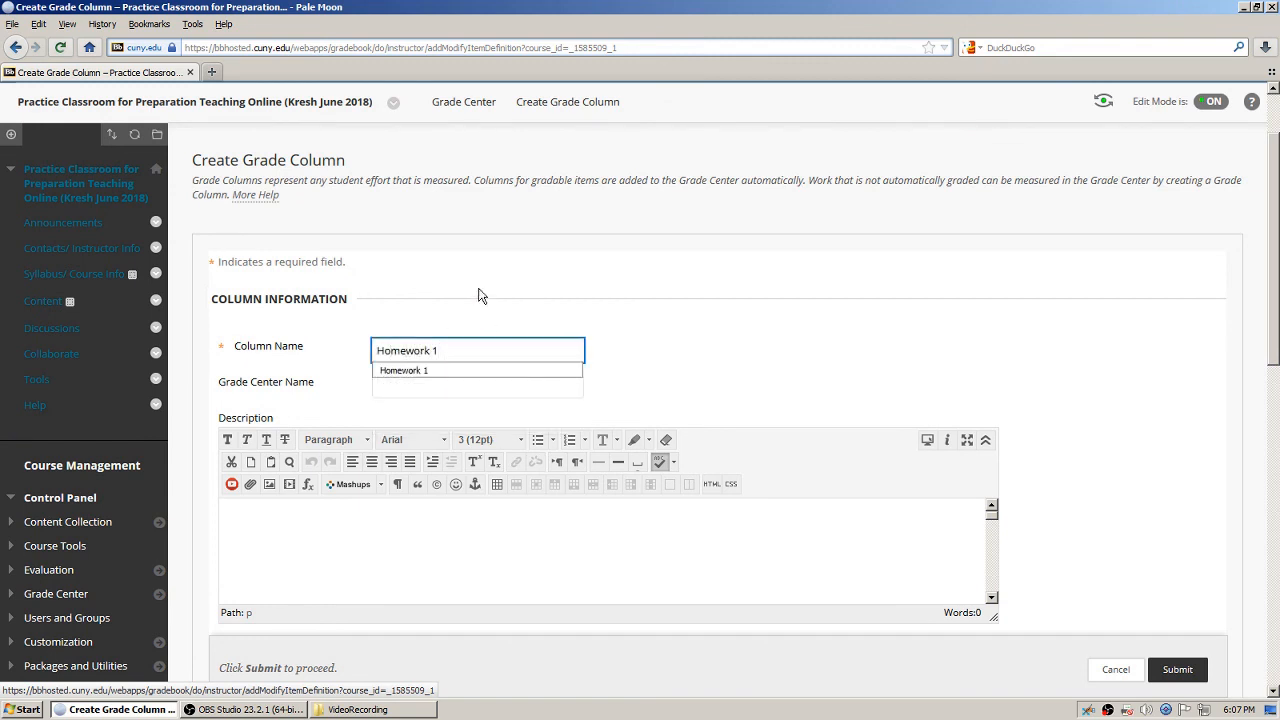
scroll(764, 227, down, 2)
scroll(800, 240, up, 2)
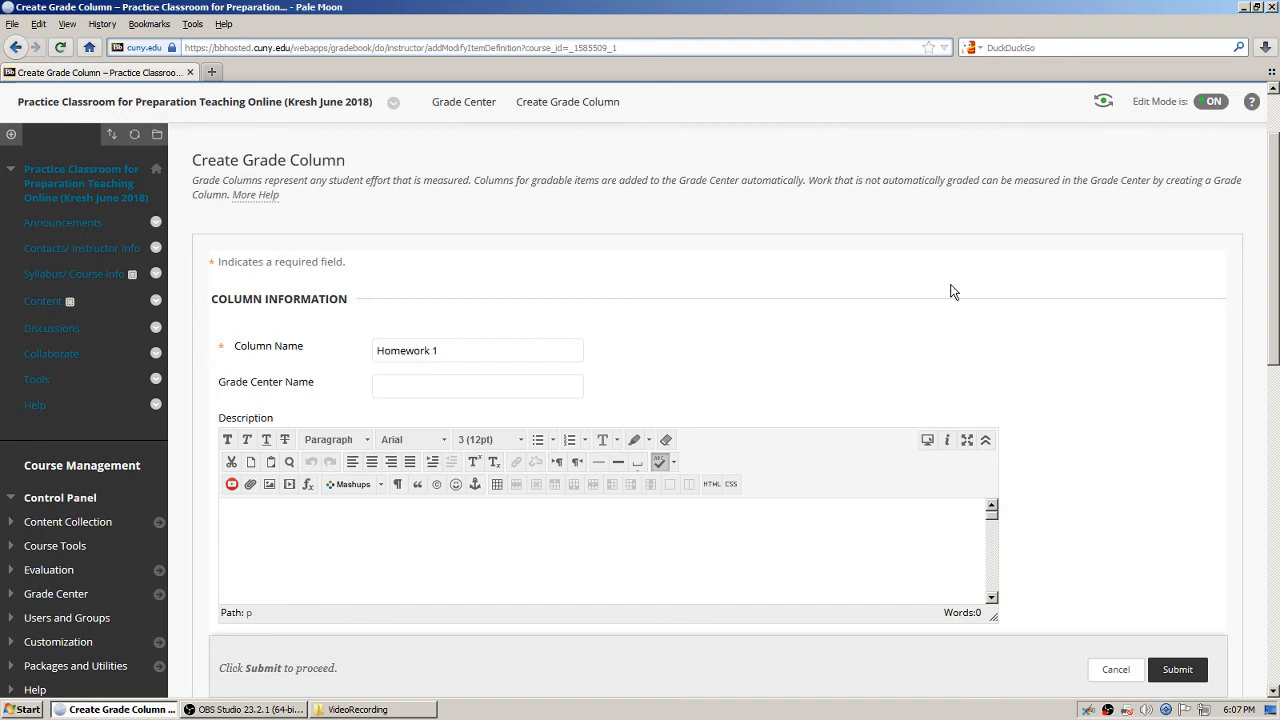
scroll(950, 289, down, 2)
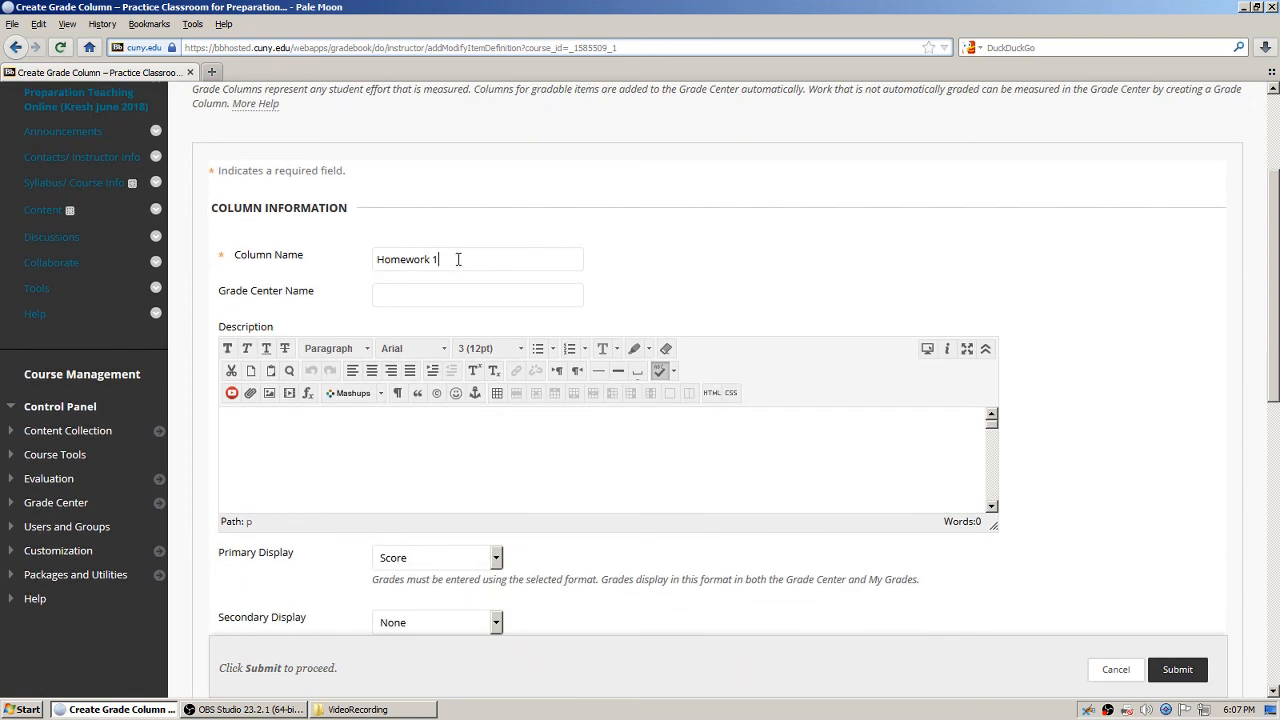
click(783, 252)
Assign the Homework 1 column to the Assignment category and set its points possible to 20
scroll(780, 252, down, 4)
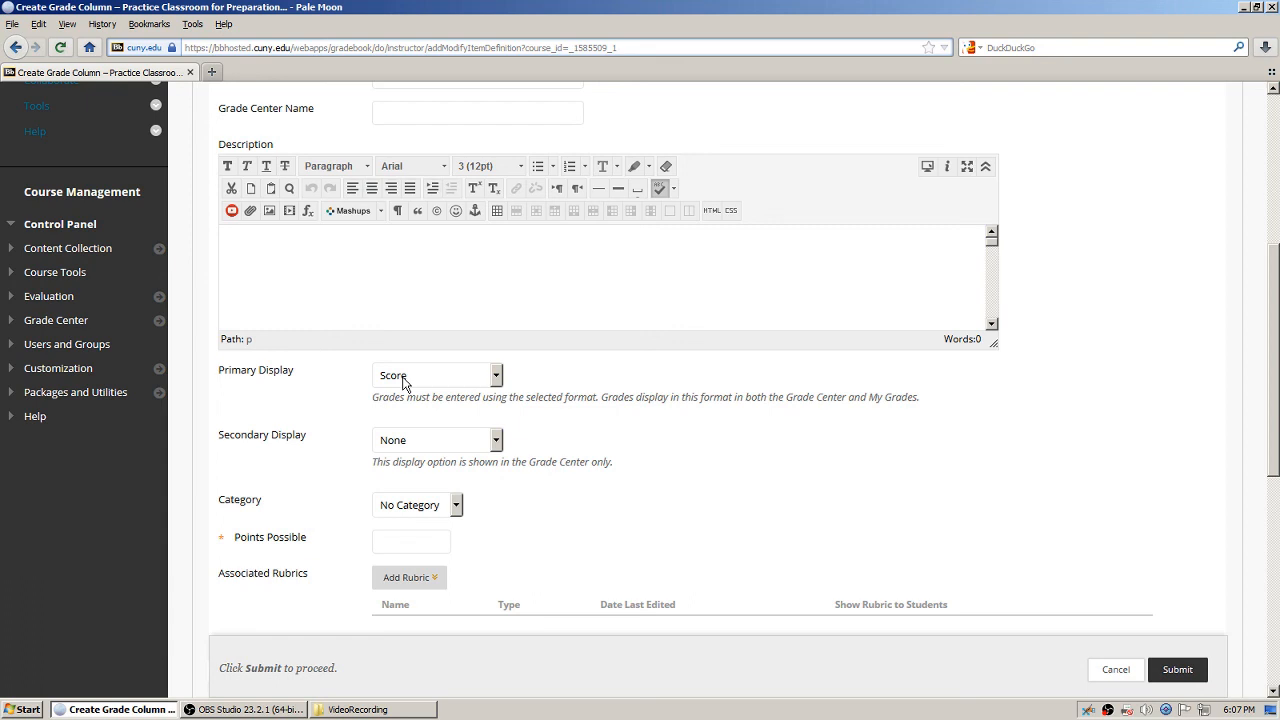
click(456, 507)
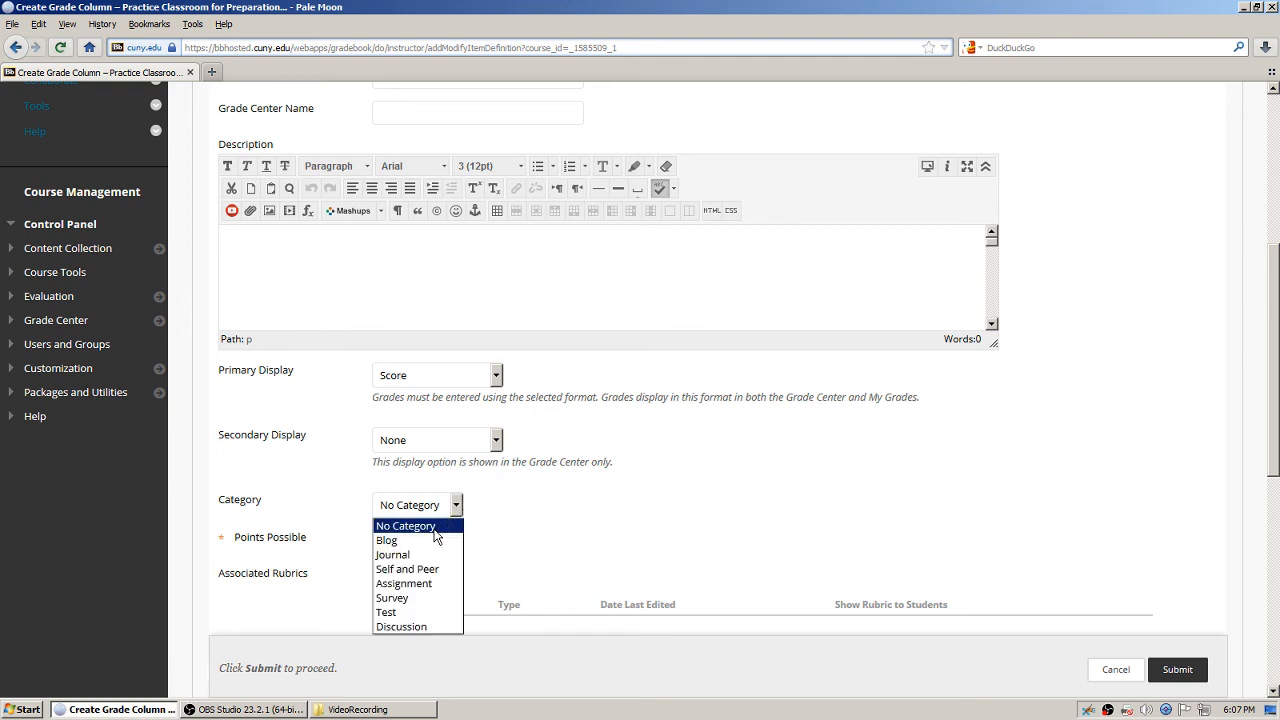
click(433, 585)
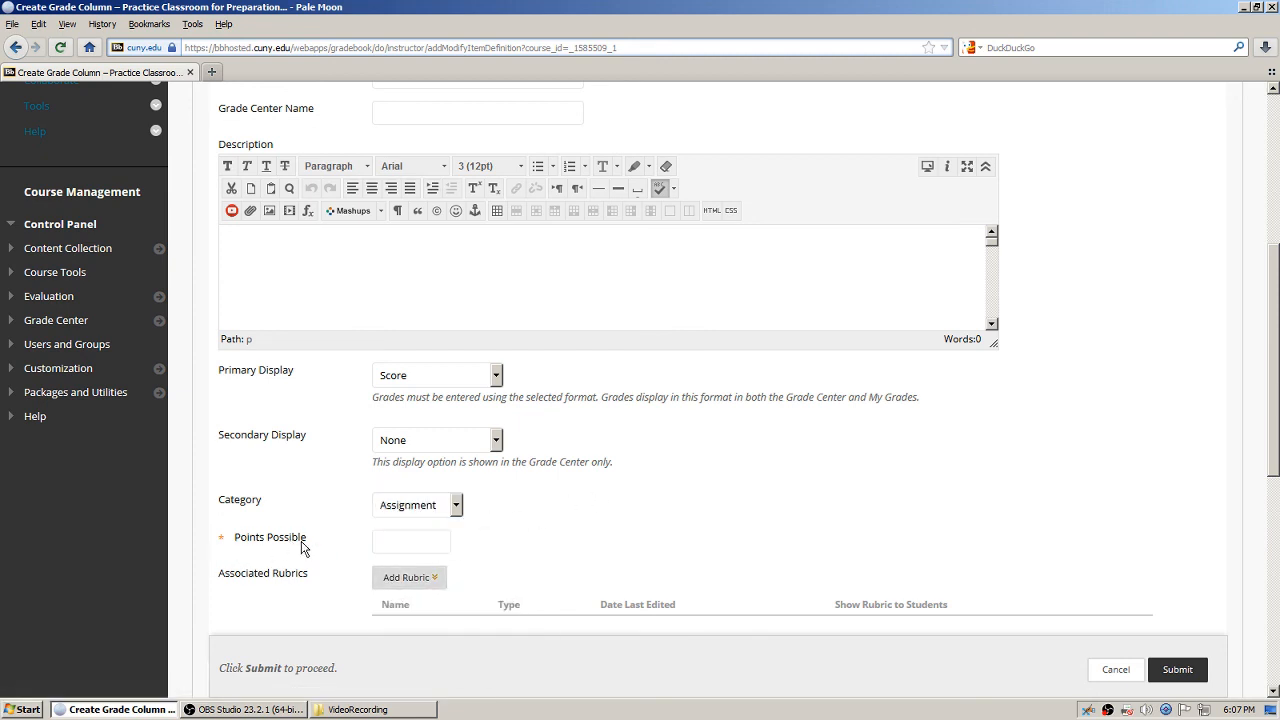
click(413, 543)
text(20)
click(640, 516)
Review the date and display options of the Homework 1 column and submit it with those defaults
scroll(1080, 391, down, 3)
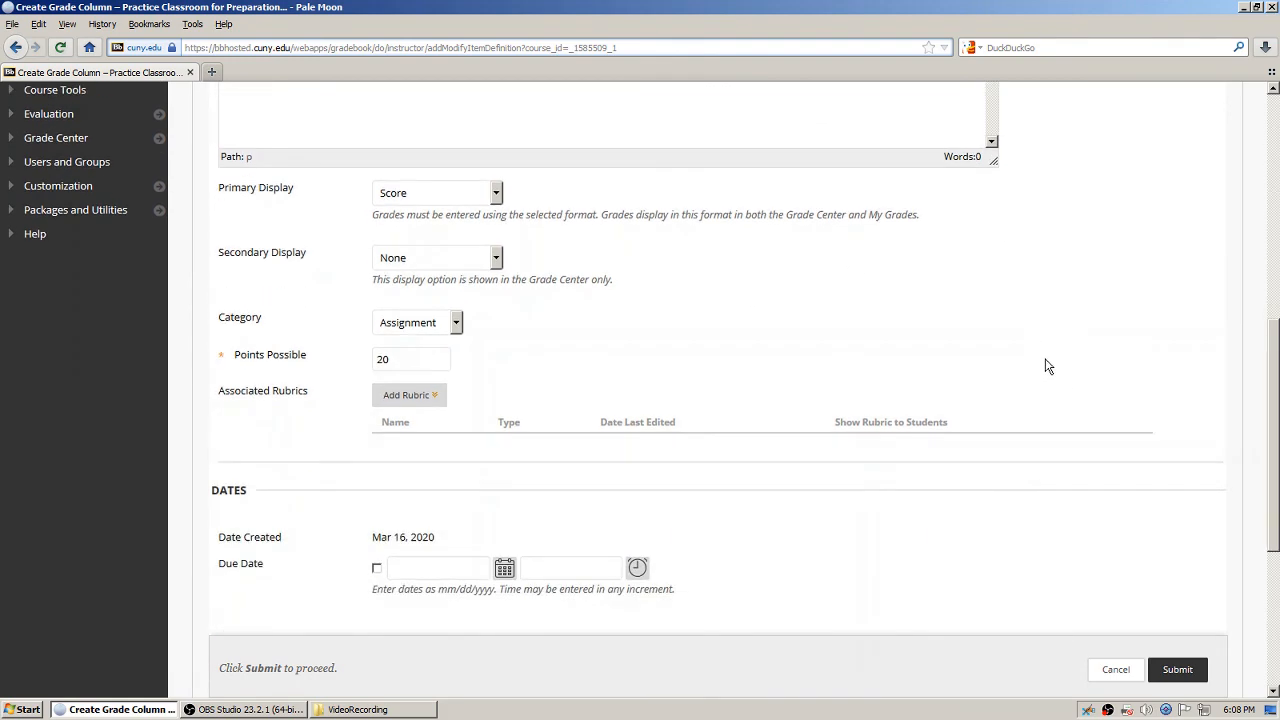
scroll(740, 434, down, 2)
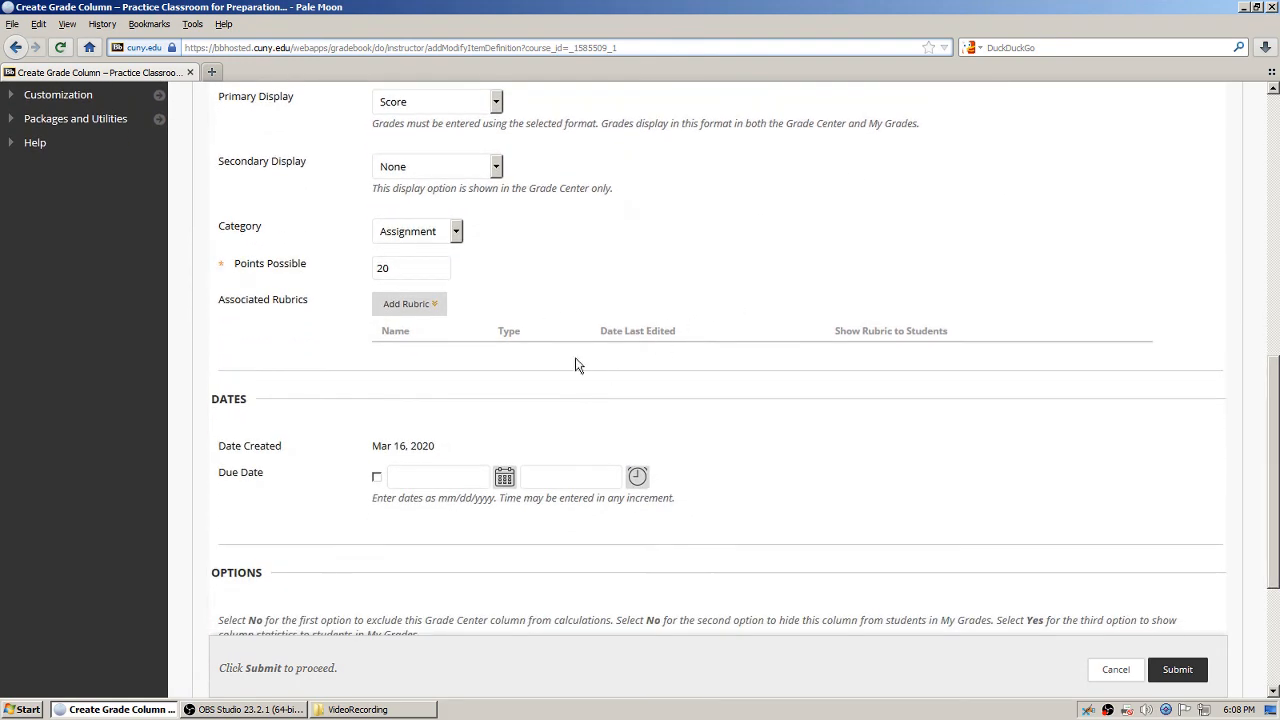
scroll(787, 428, down, 4)
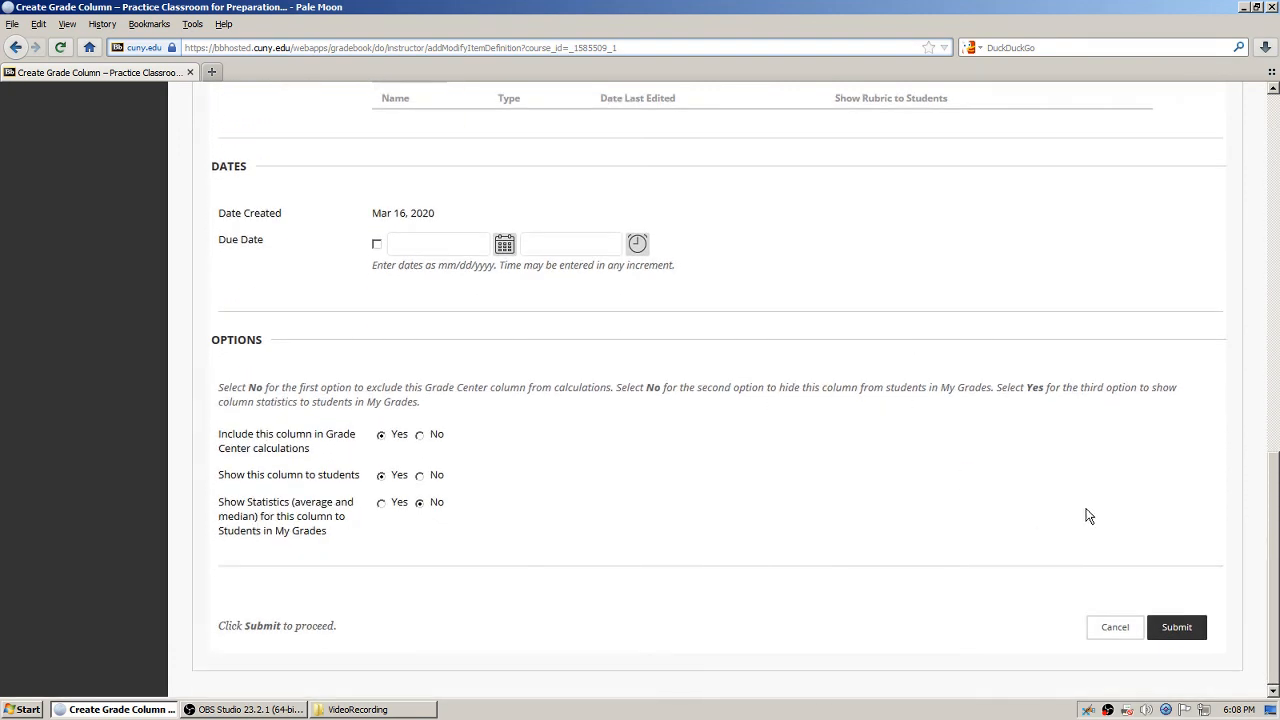
click(1177, 628)
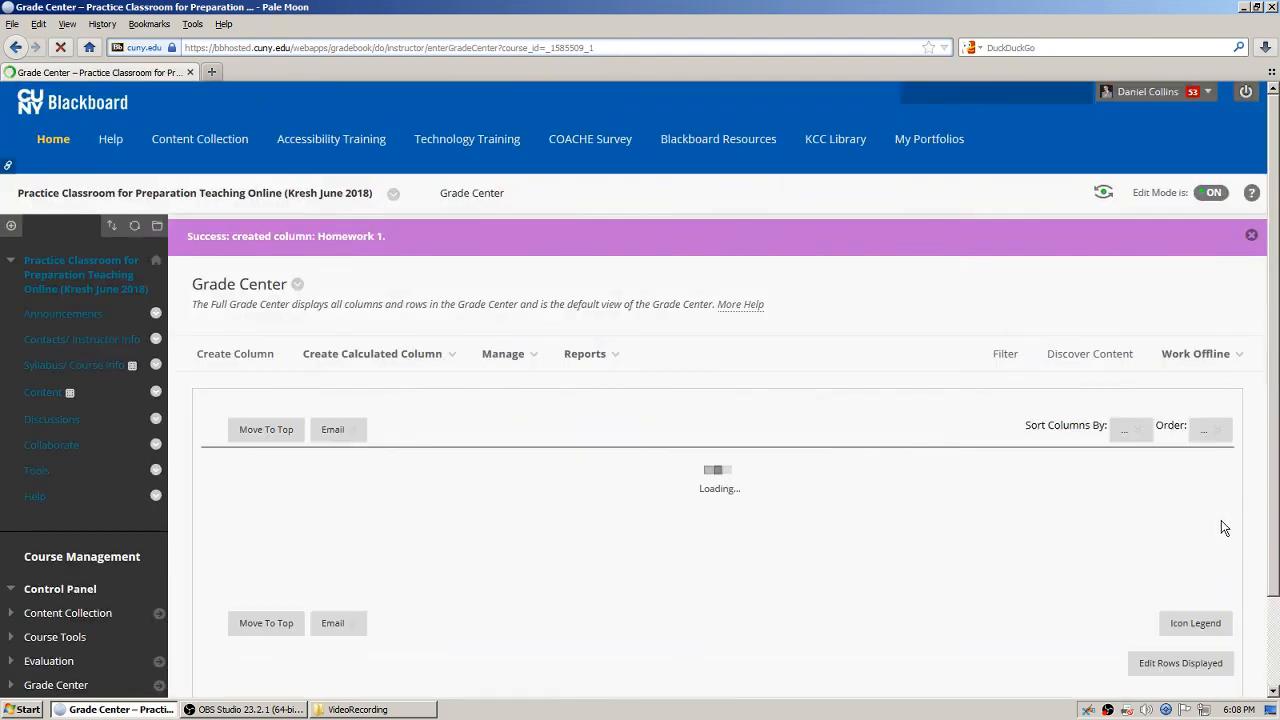
Enter a grade of 18 for the preview student in the Homework 1 column
scroll(1250, 483, down, 2)
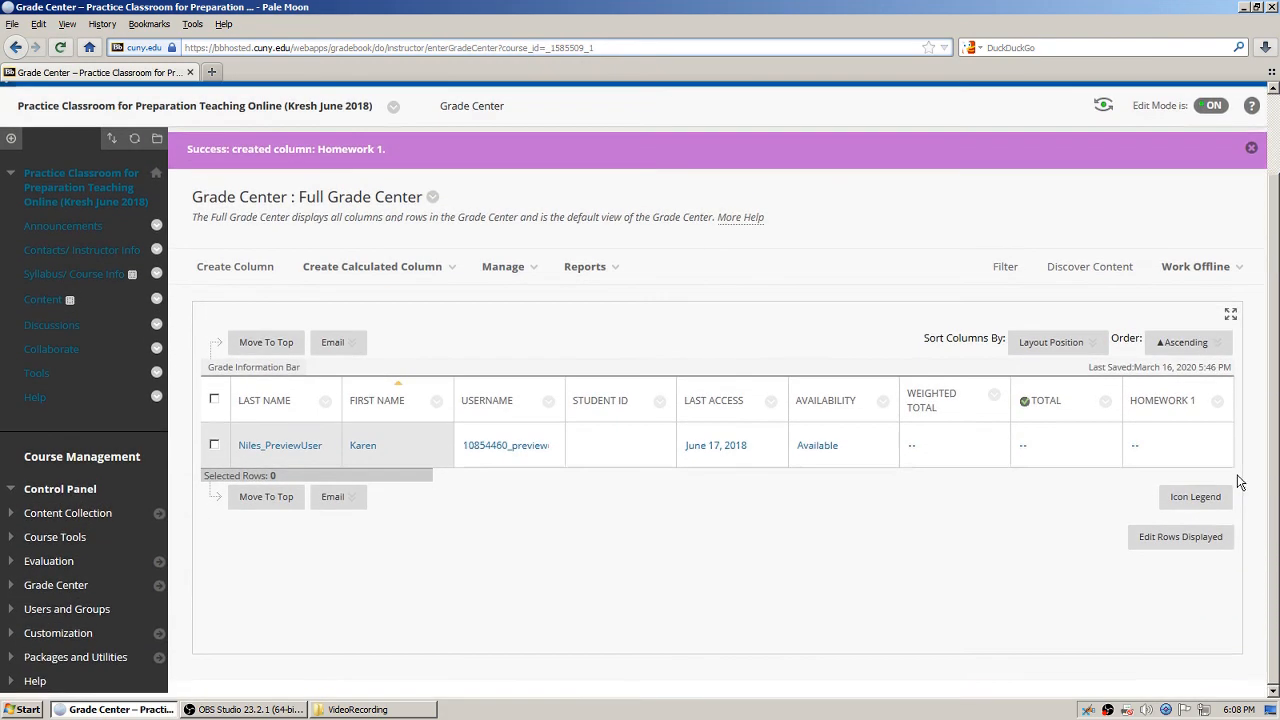
mouse_move(1145, 412)
mouse_move(1147, 463)
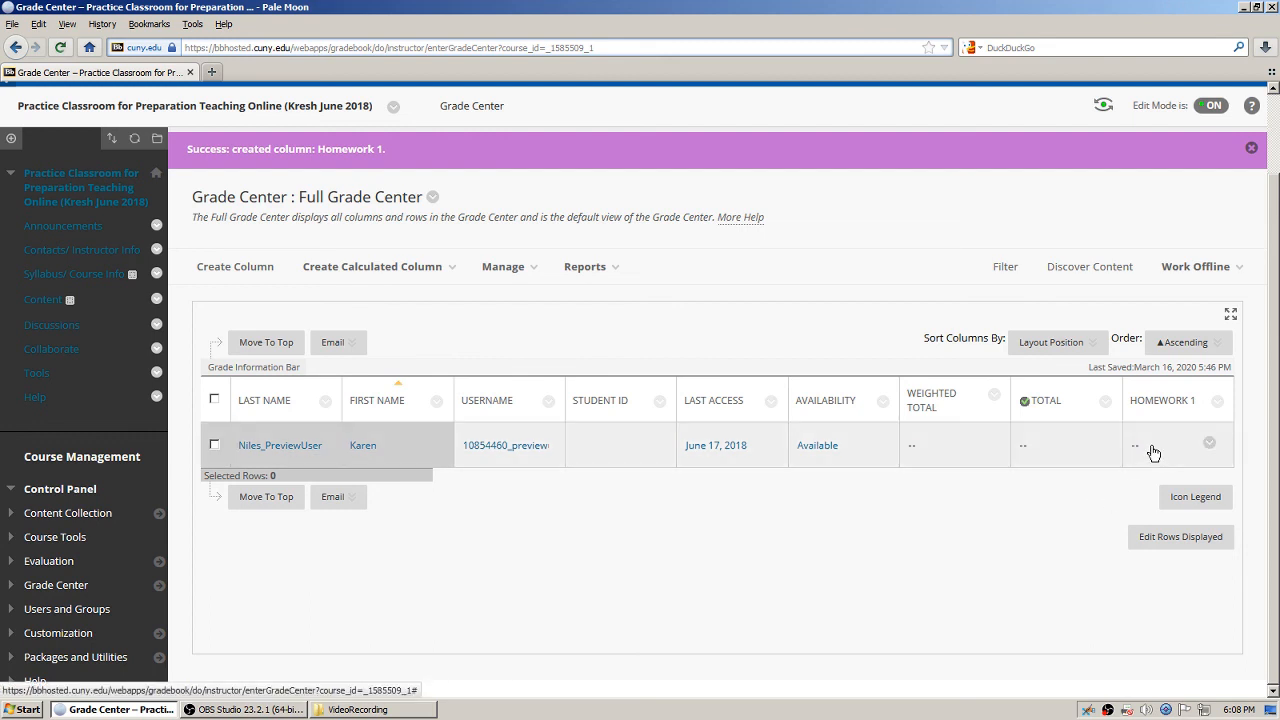
click(1150, 450)
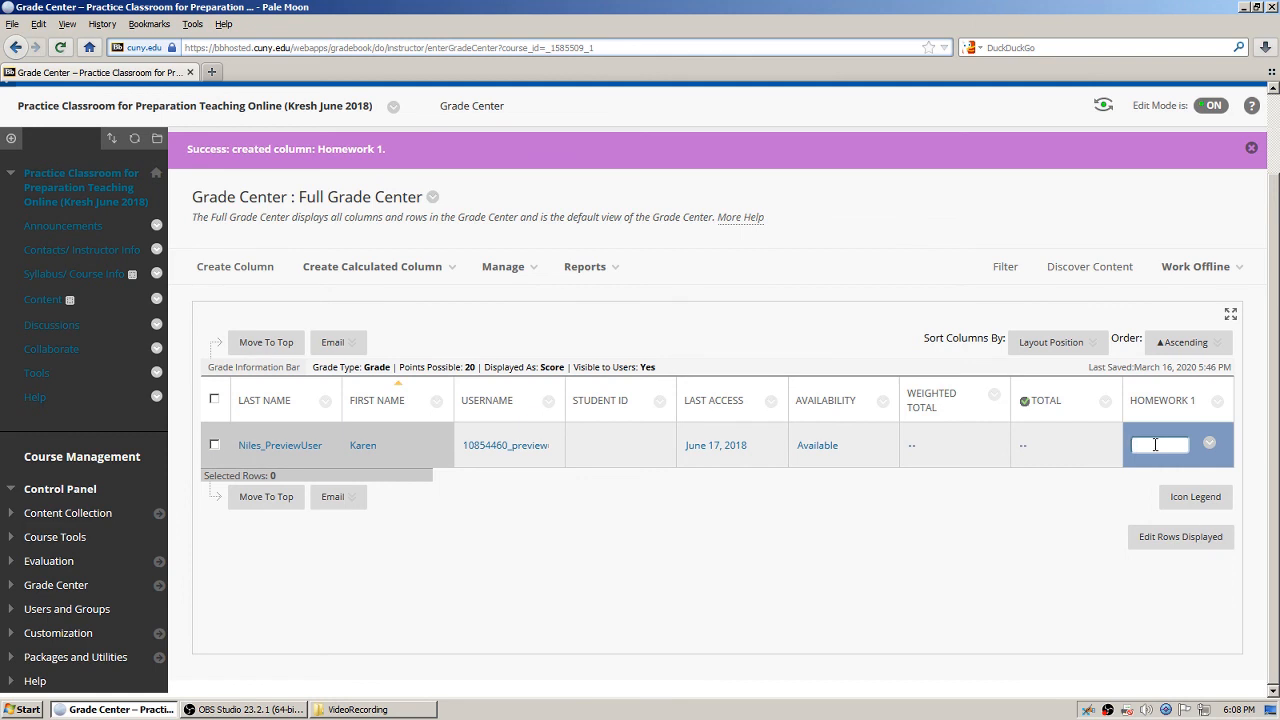
text(18)
key(Return)
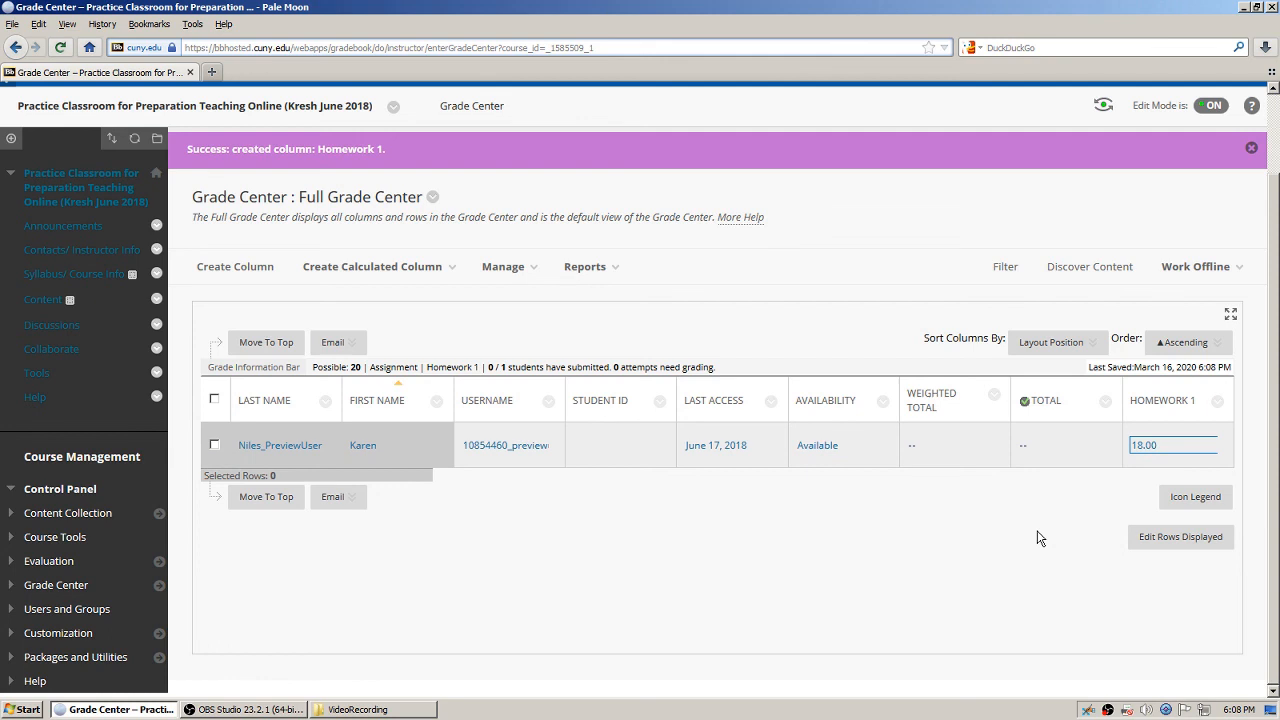
click(985, 543)
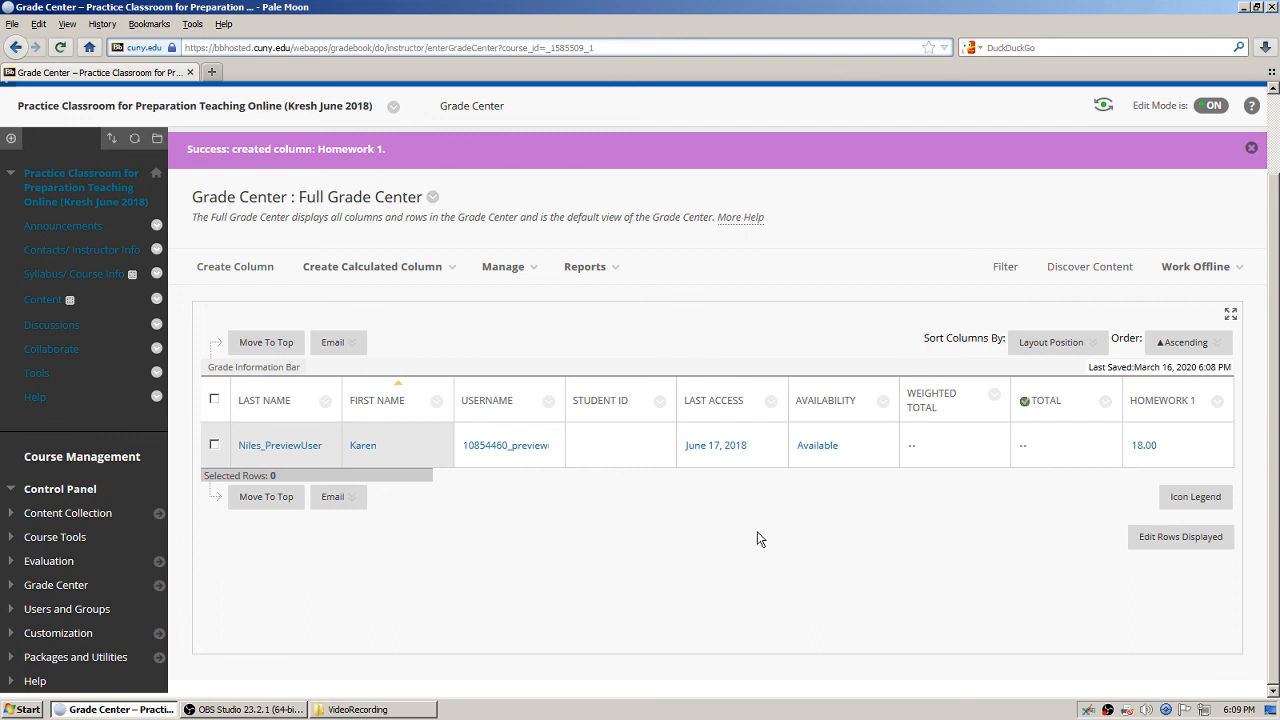
Start another grade column and name it Homework 2
click(233, 267)
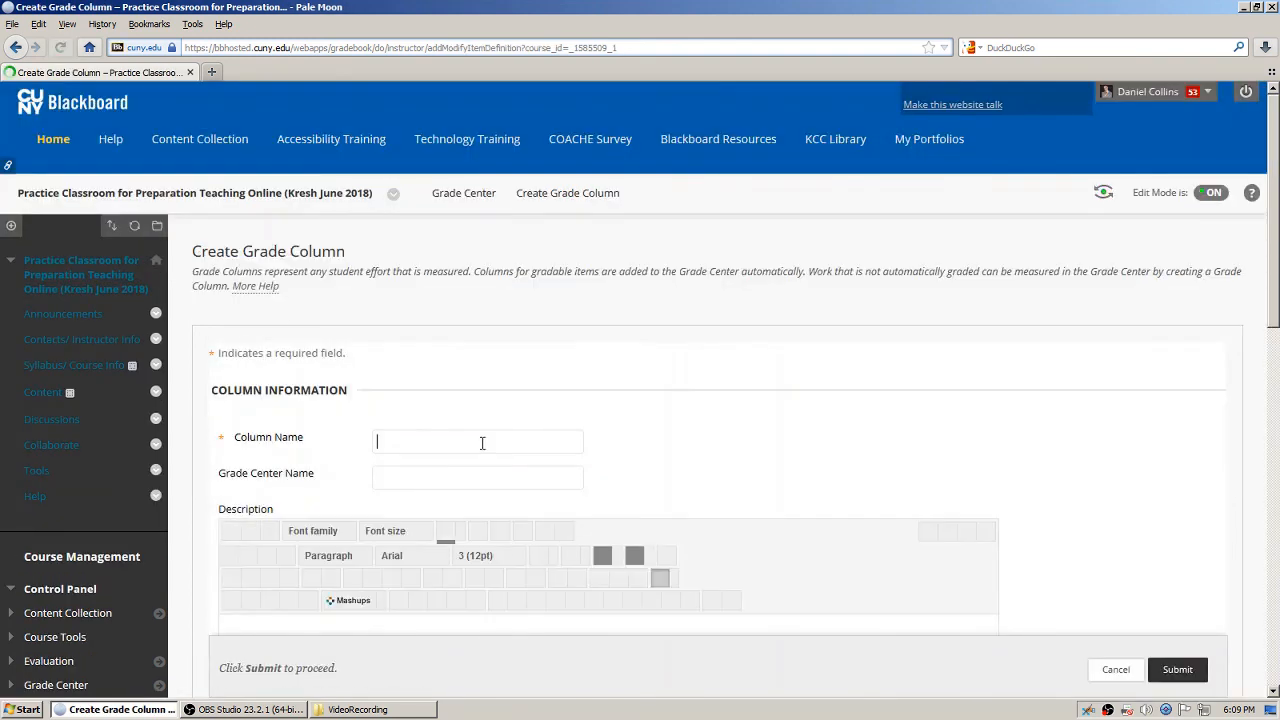
click(480, 440)
text(Homew)
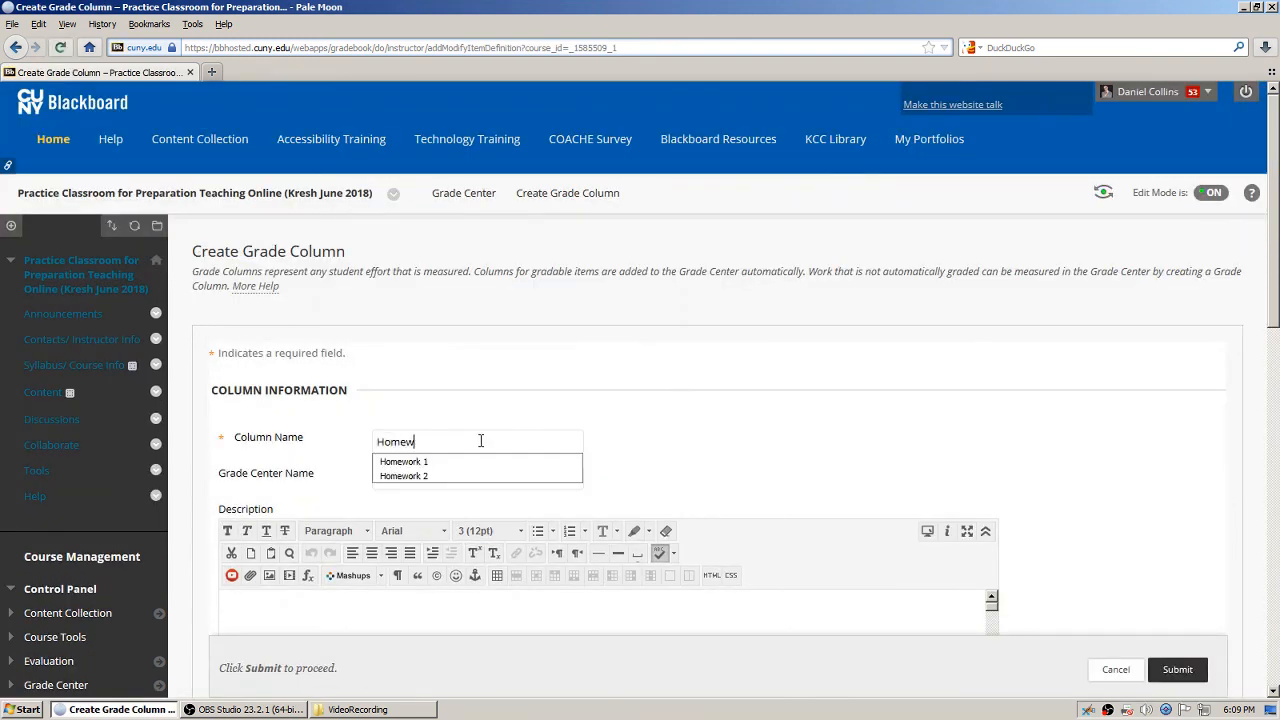
text(ork 2)
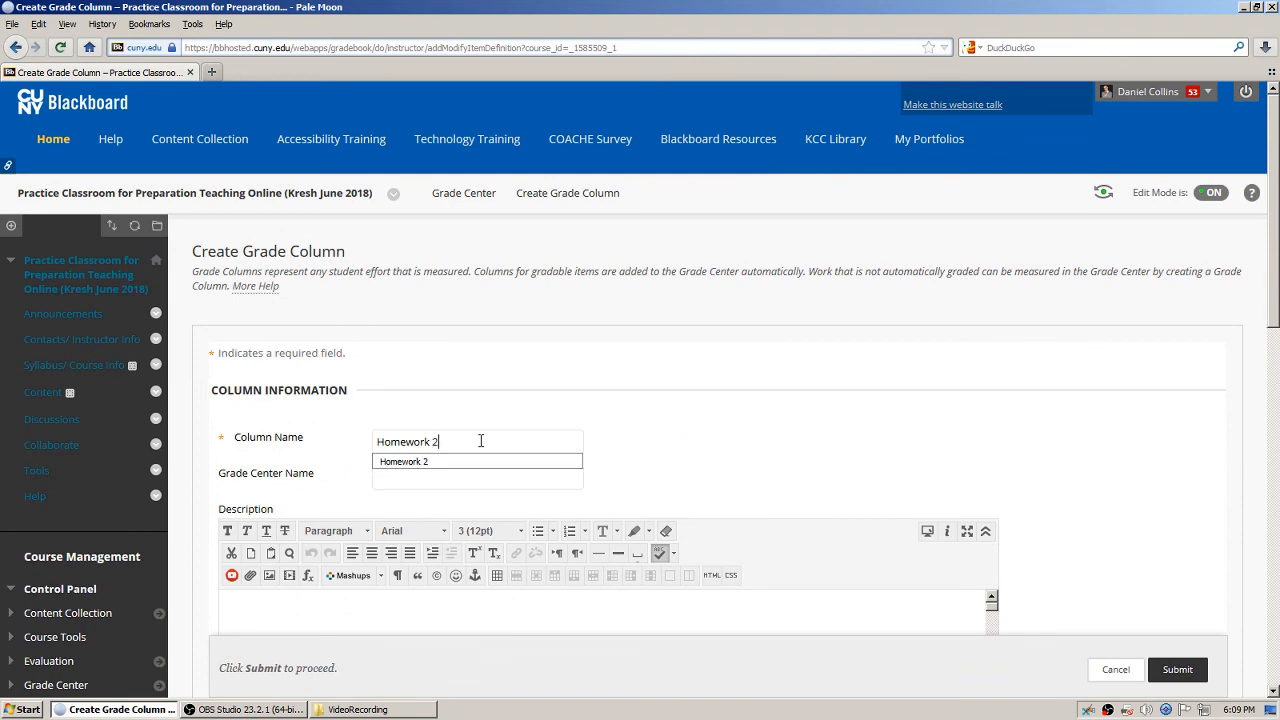
Assign the Homework 2 column to the Assignment category, set its points possible to 20, and submit it
click(690, 431)
scroll(1117, 390, down, 5)
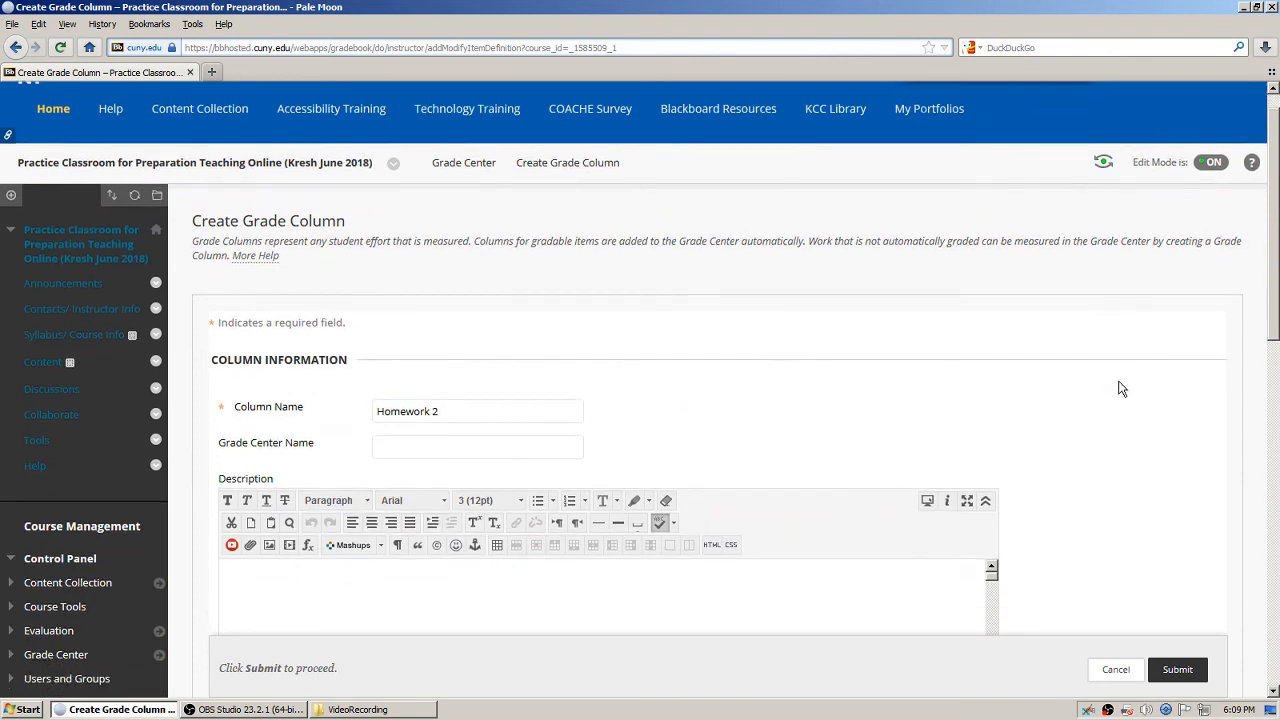
scroll(1090, 330, down, 5)
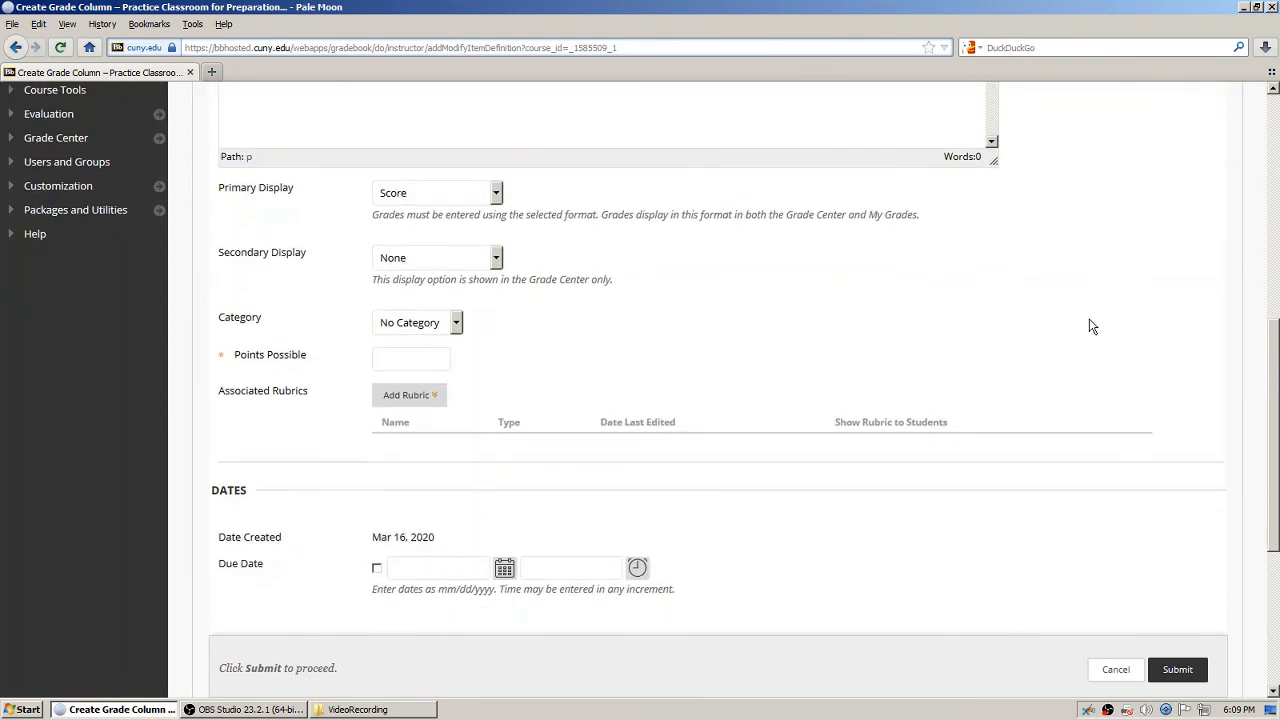
click(456, 323)
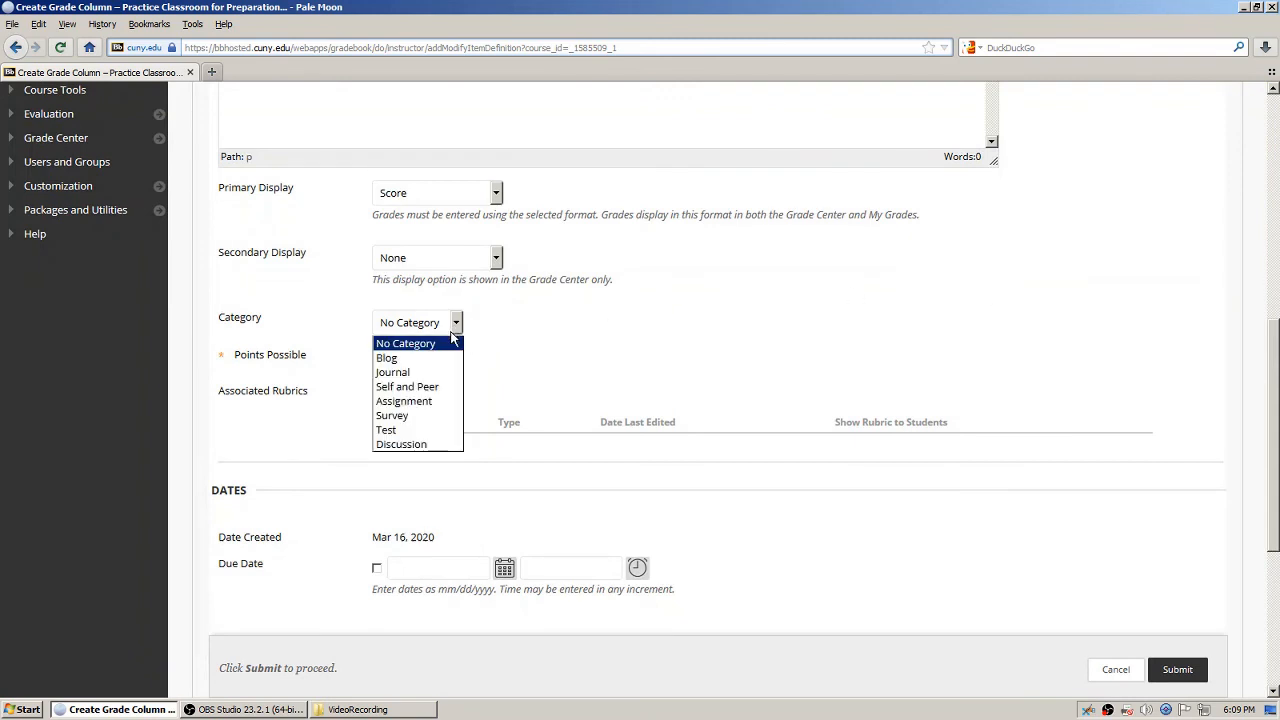
click(431, 402)
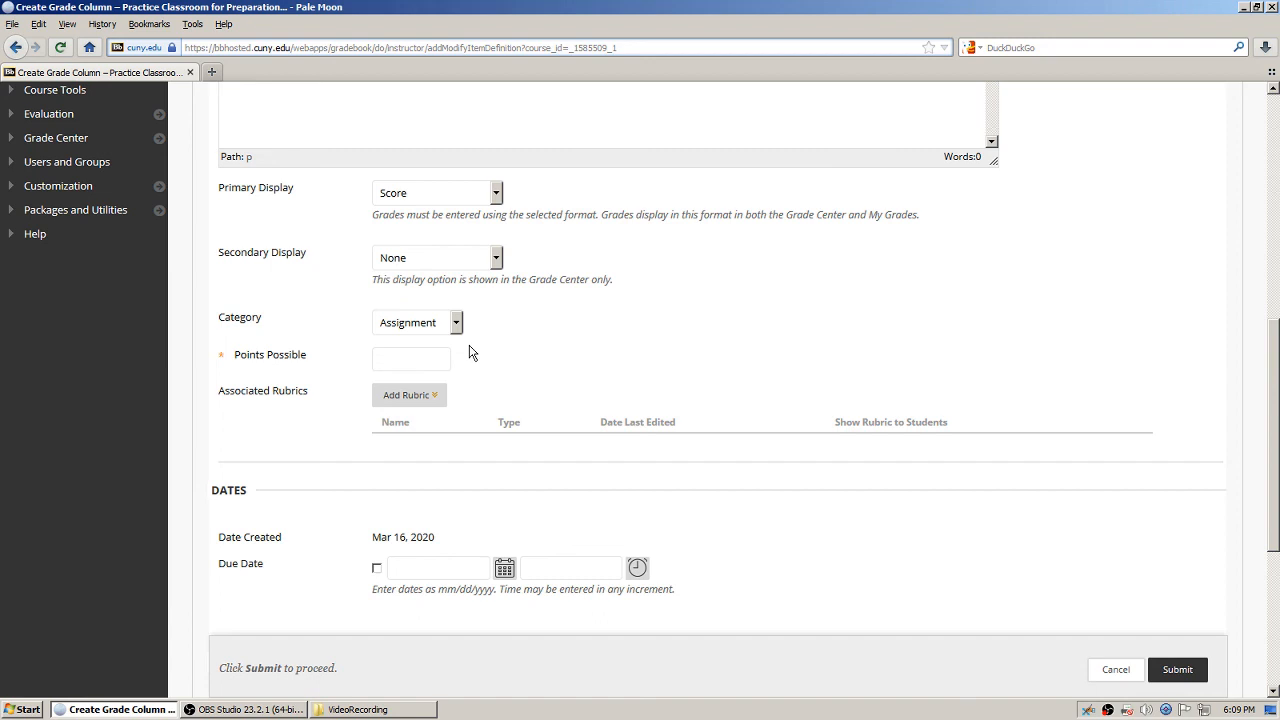
click(440, 359)
text(20)
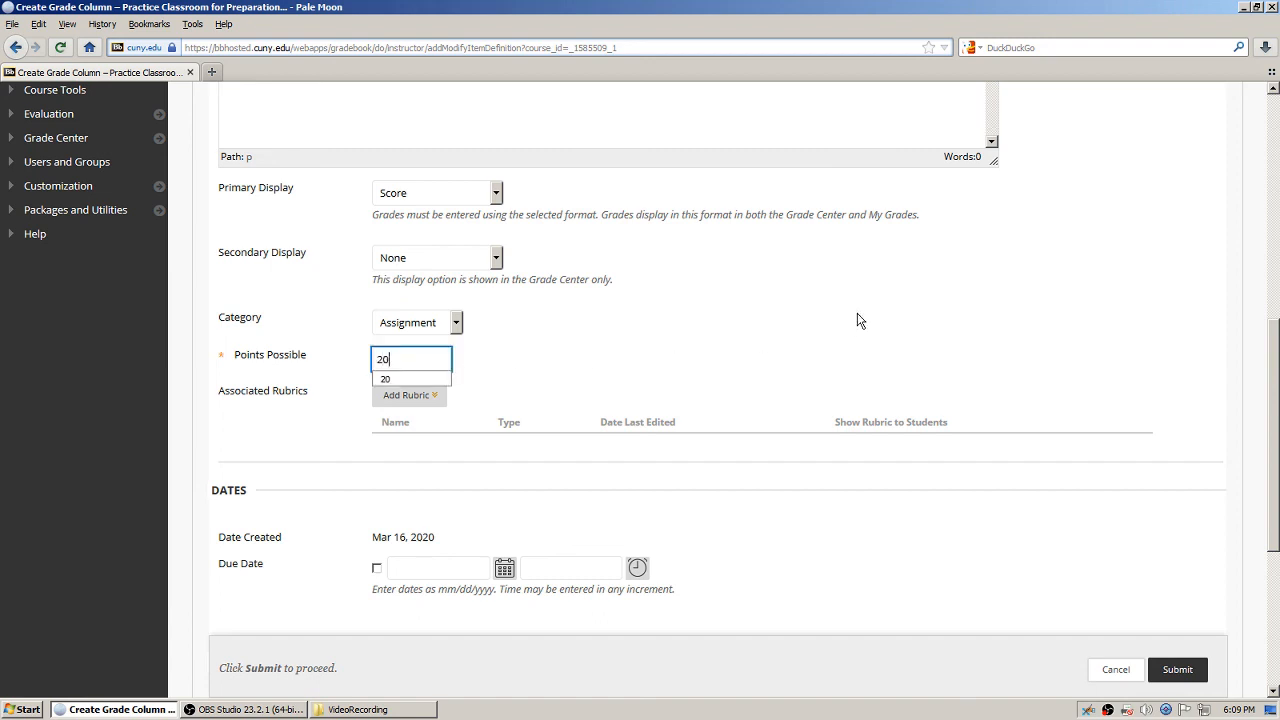
click(864, 321)
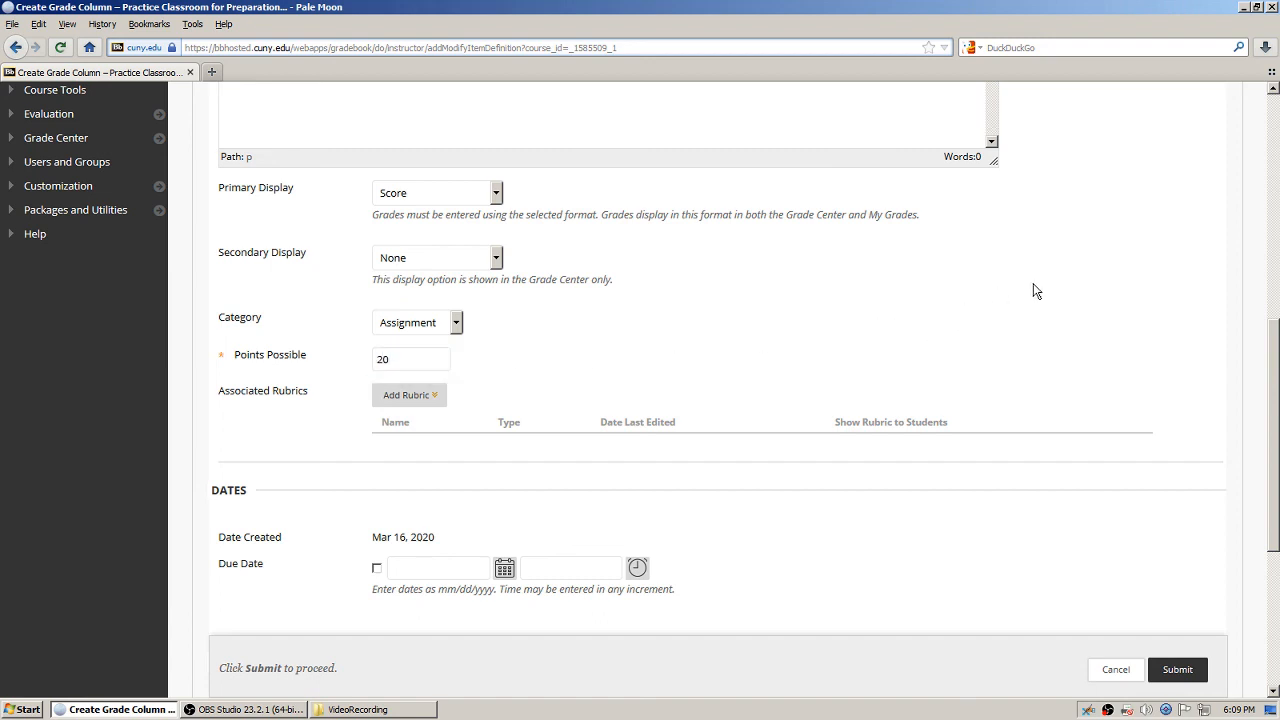
scroll(1086, 323, down, 5)
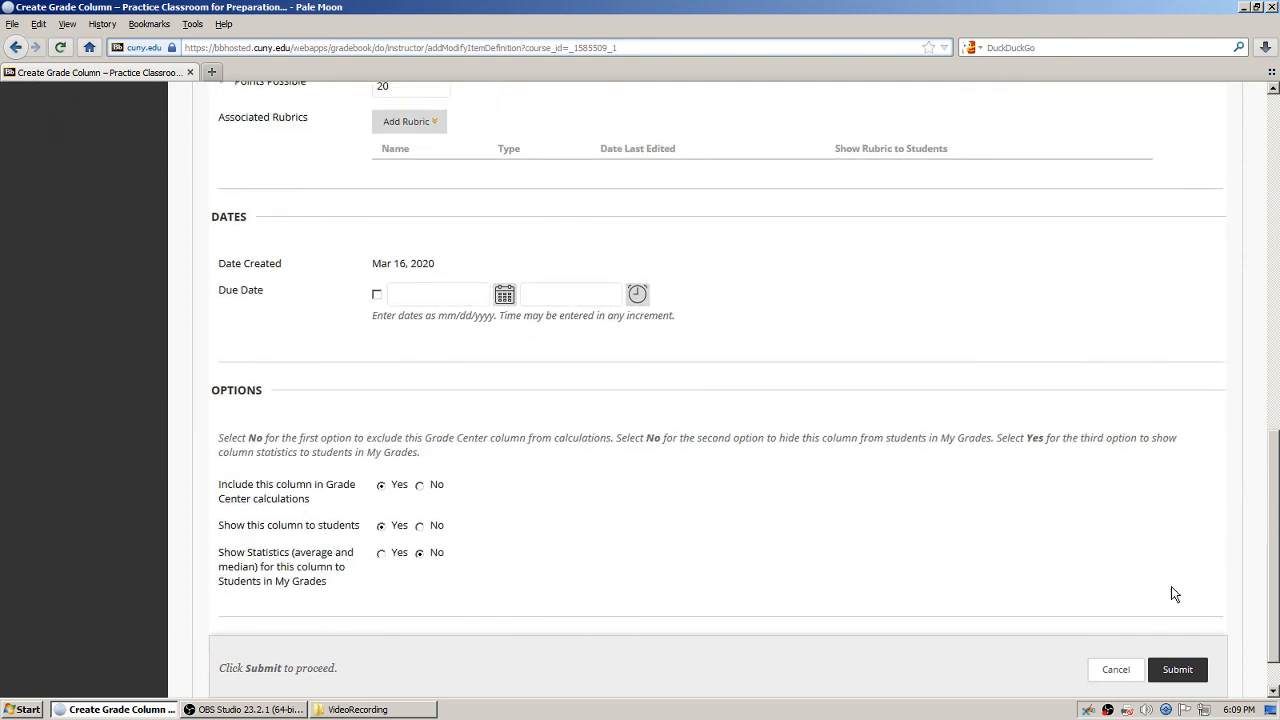
click(1178, 670)
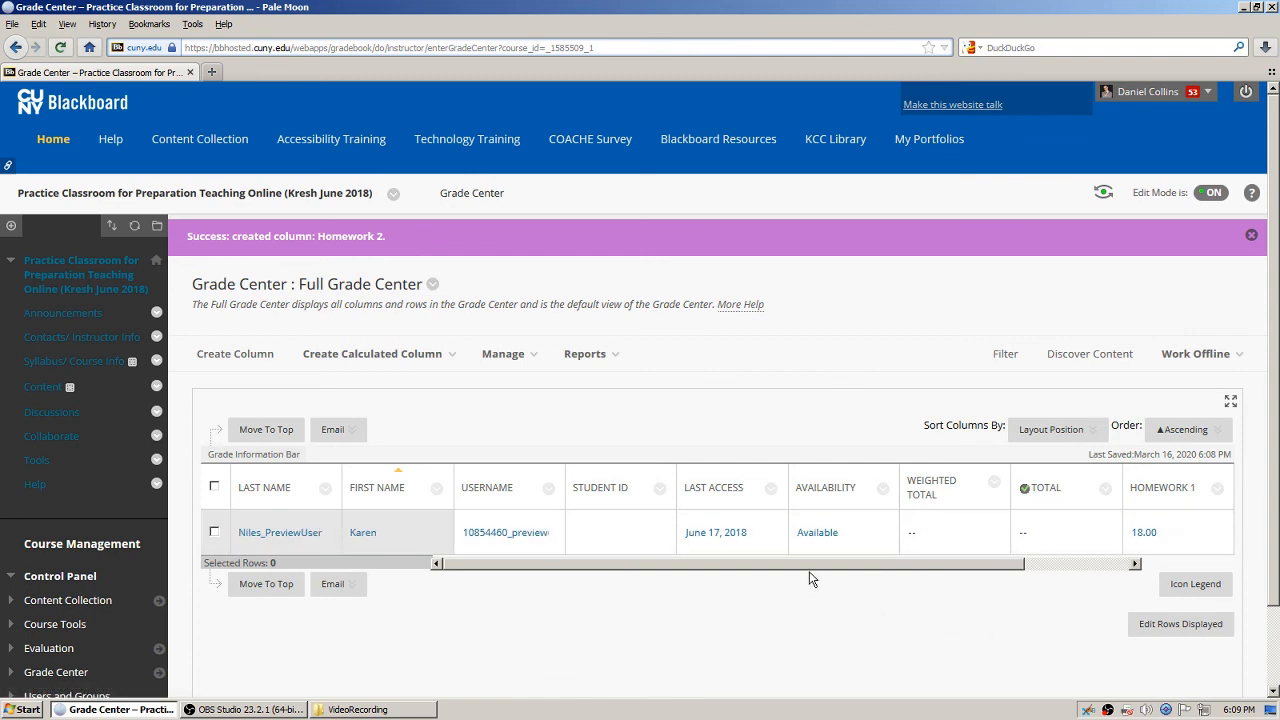
Enter a grade of 15 for the preview student in the Homework 2 column
drag(808, 572, 948, 578)
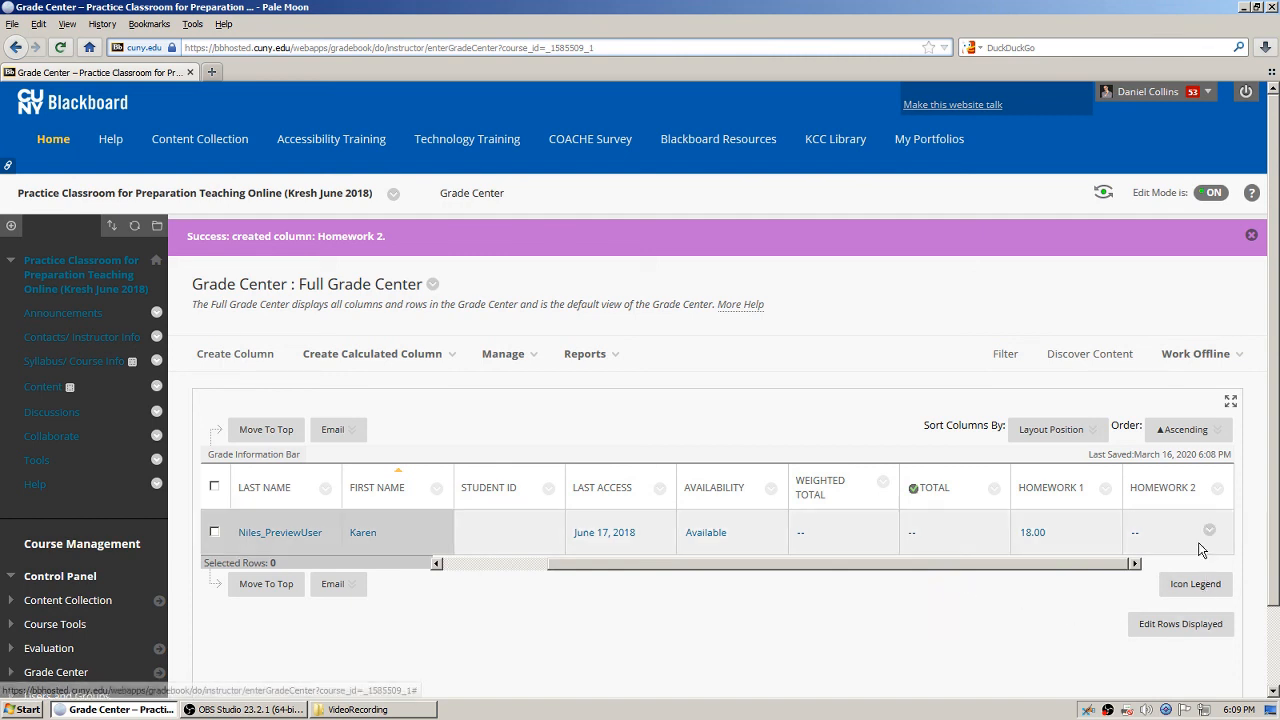
mouse_move(1166, 500)
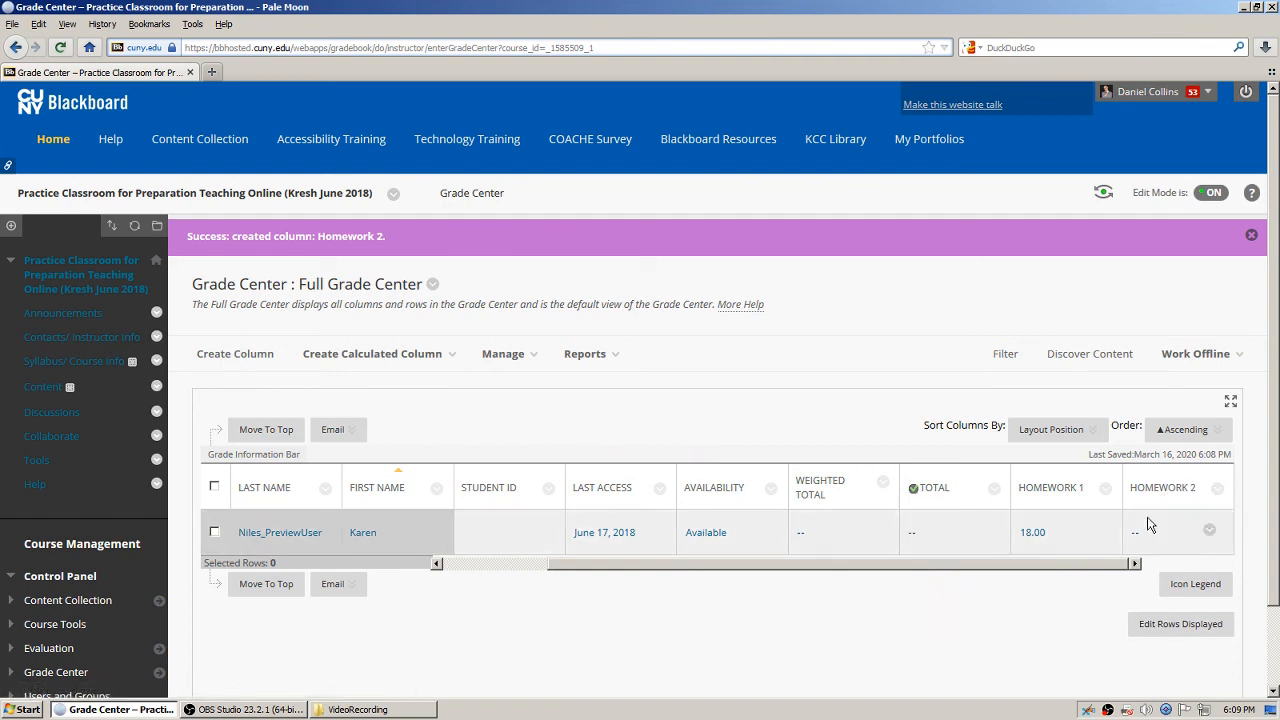
click(1150, 533)
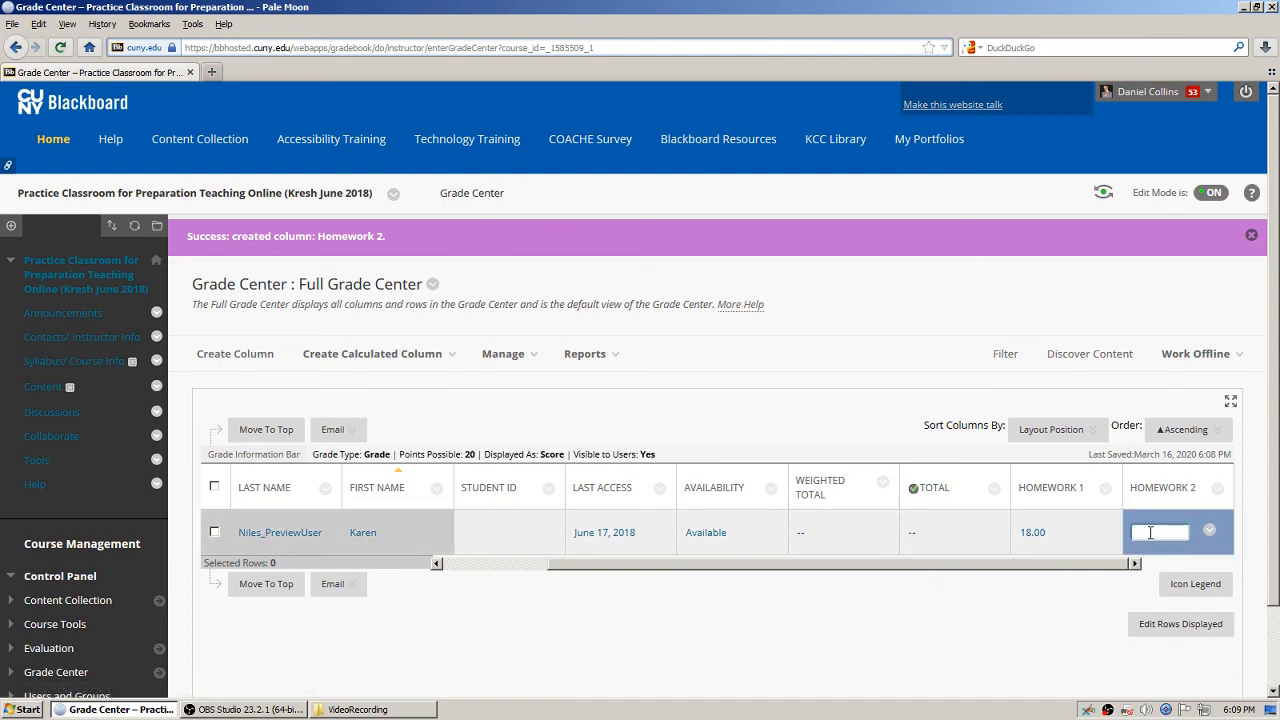
text(15)
key(Return)
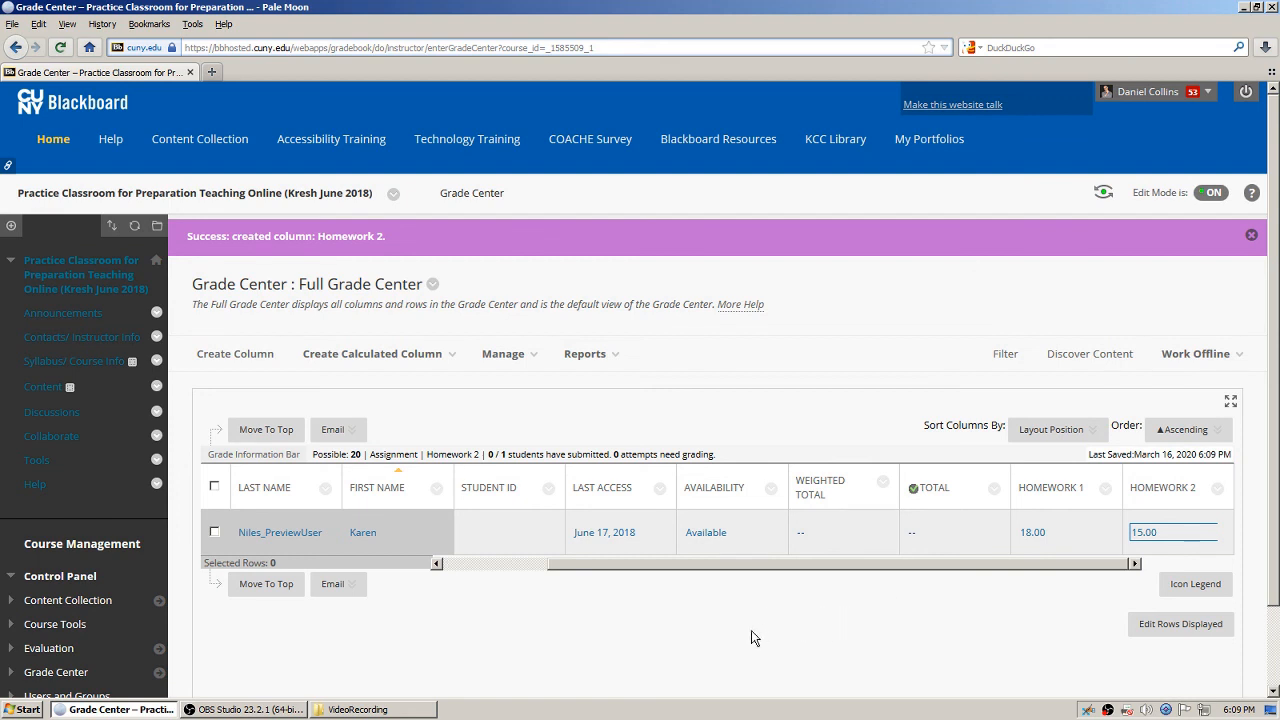
Start another grade column and name it Test 1
click(232, 355)
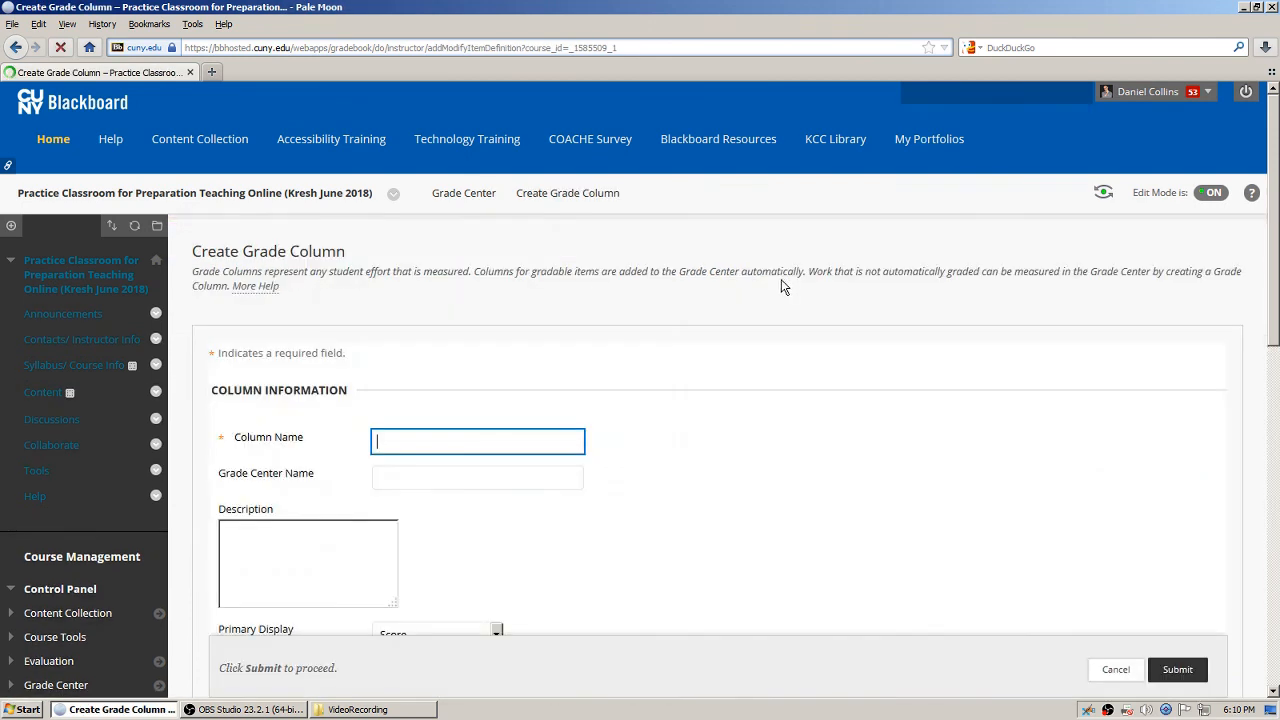
click(514, 440)
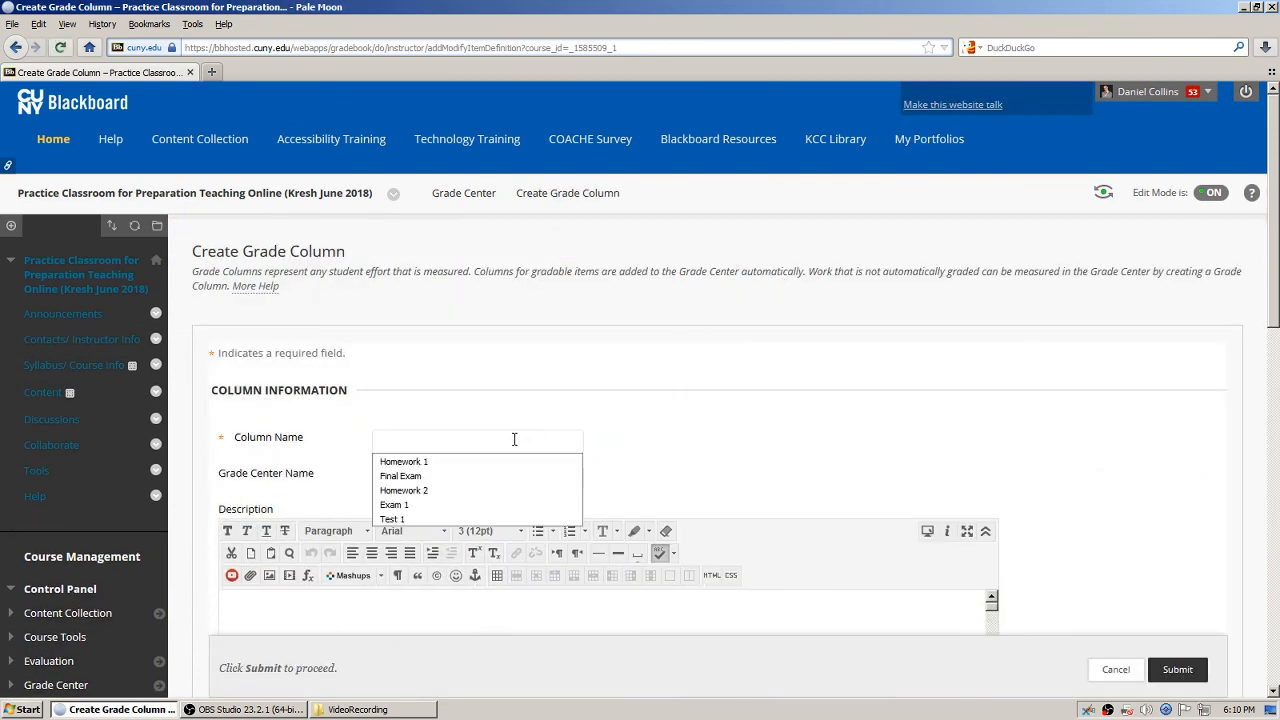
text(Test 1)
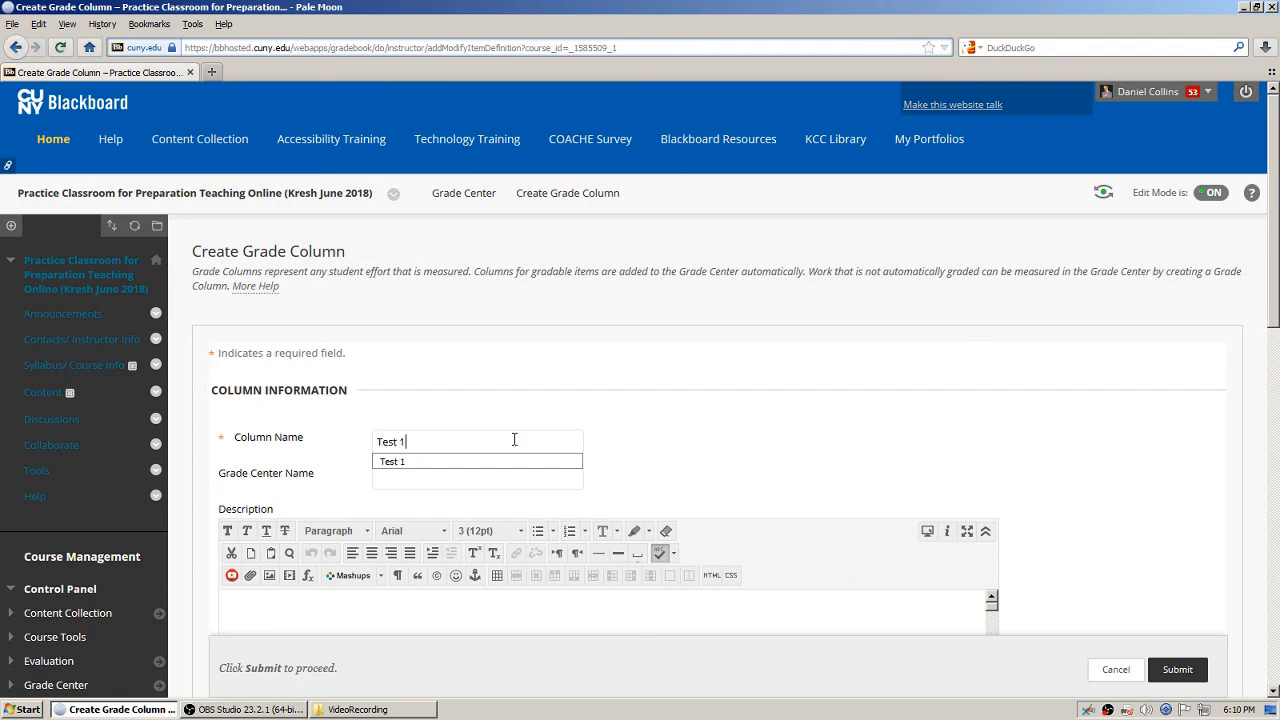
click(1152, 466)
Assign the Test 1 column to the Test category, set its points possible to 50, and submit it
scroll(1088, 409, down, 5)
scroll(1088, 409, down, 5)
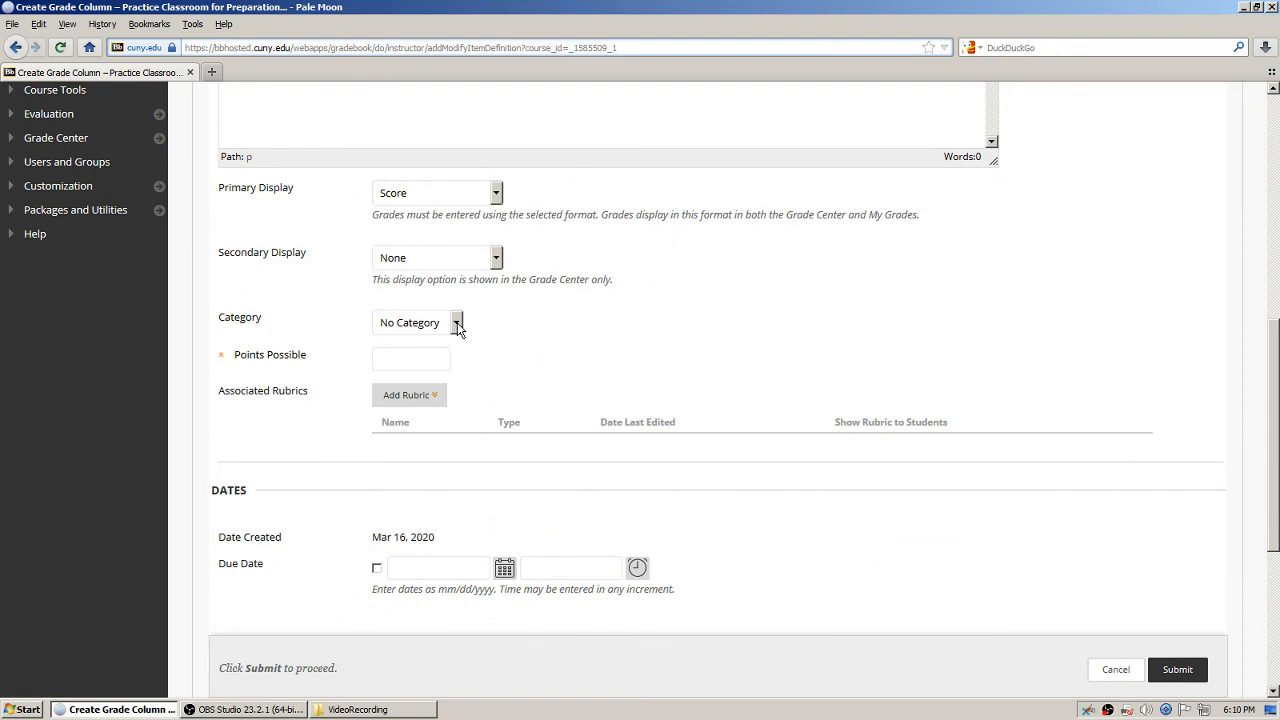
click(456, 324)
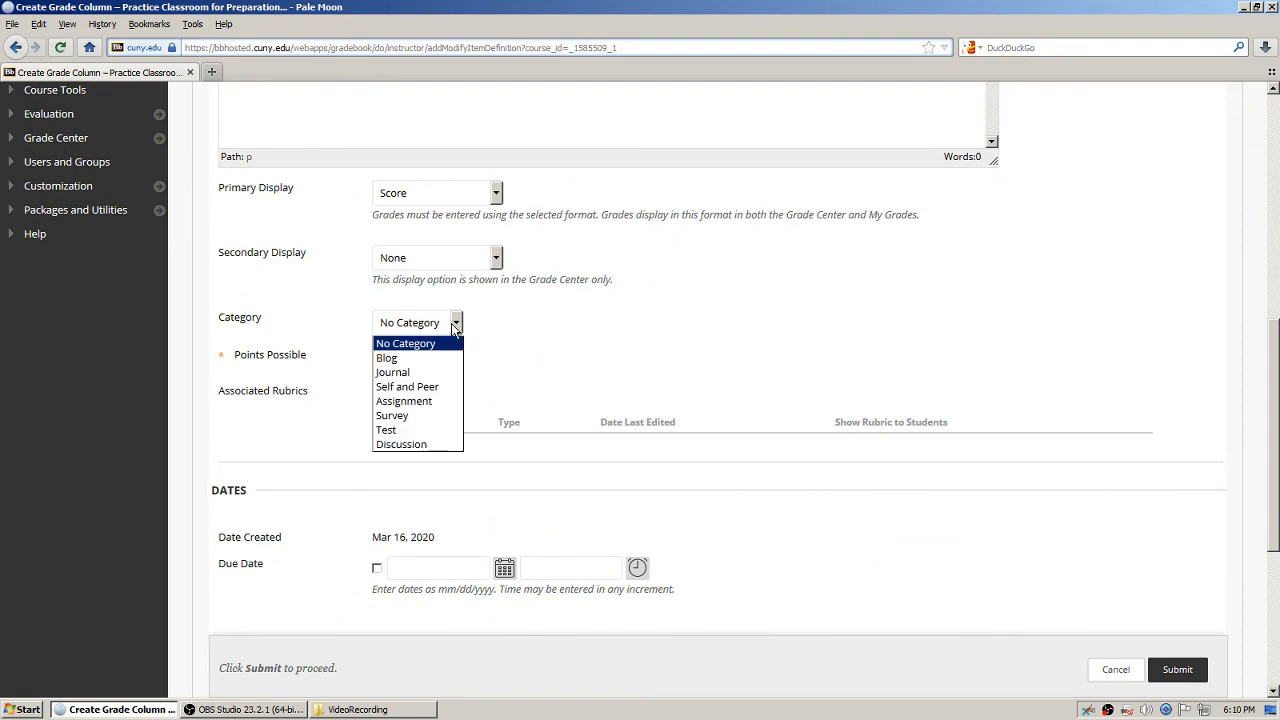
click(428, 430)
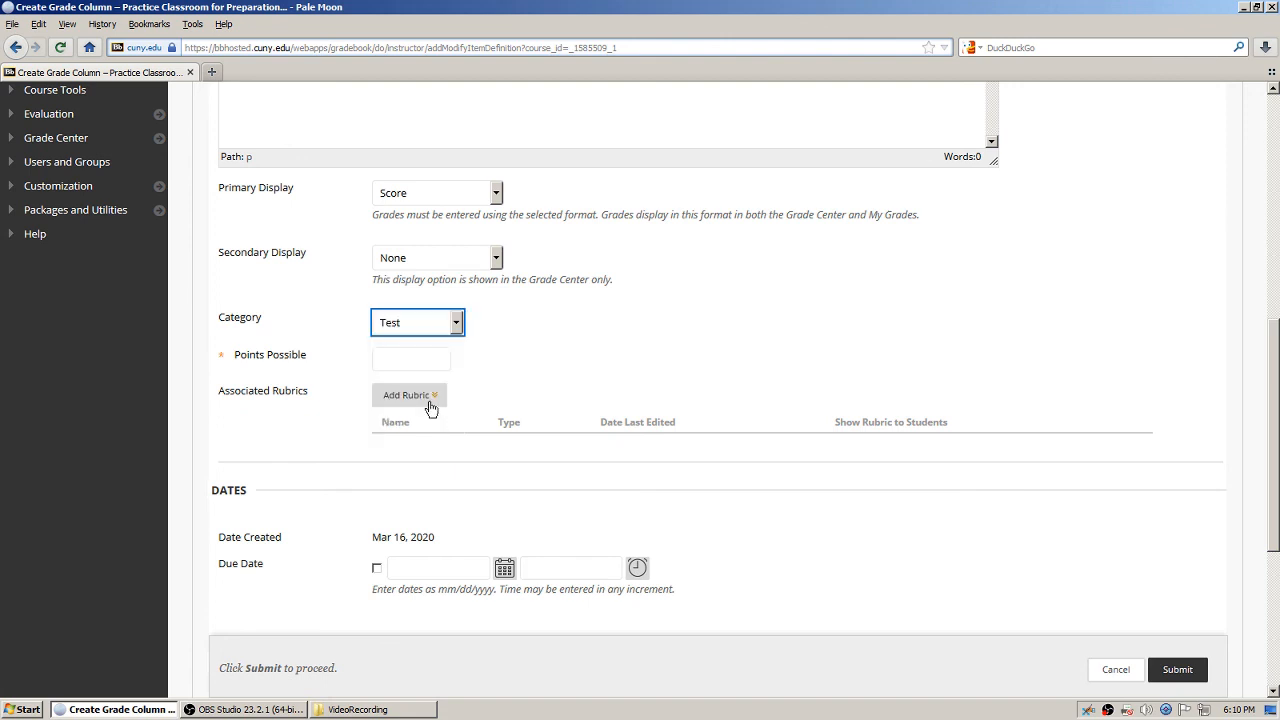
click(400, 358)
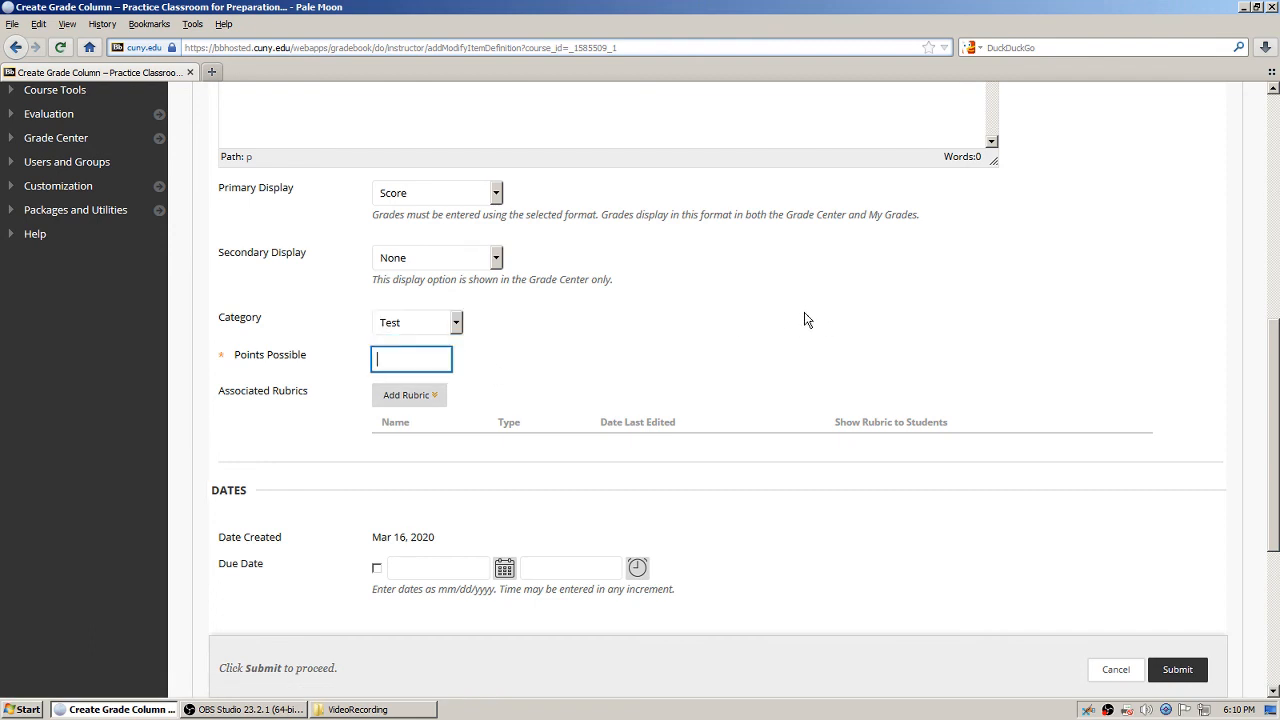
text(50)
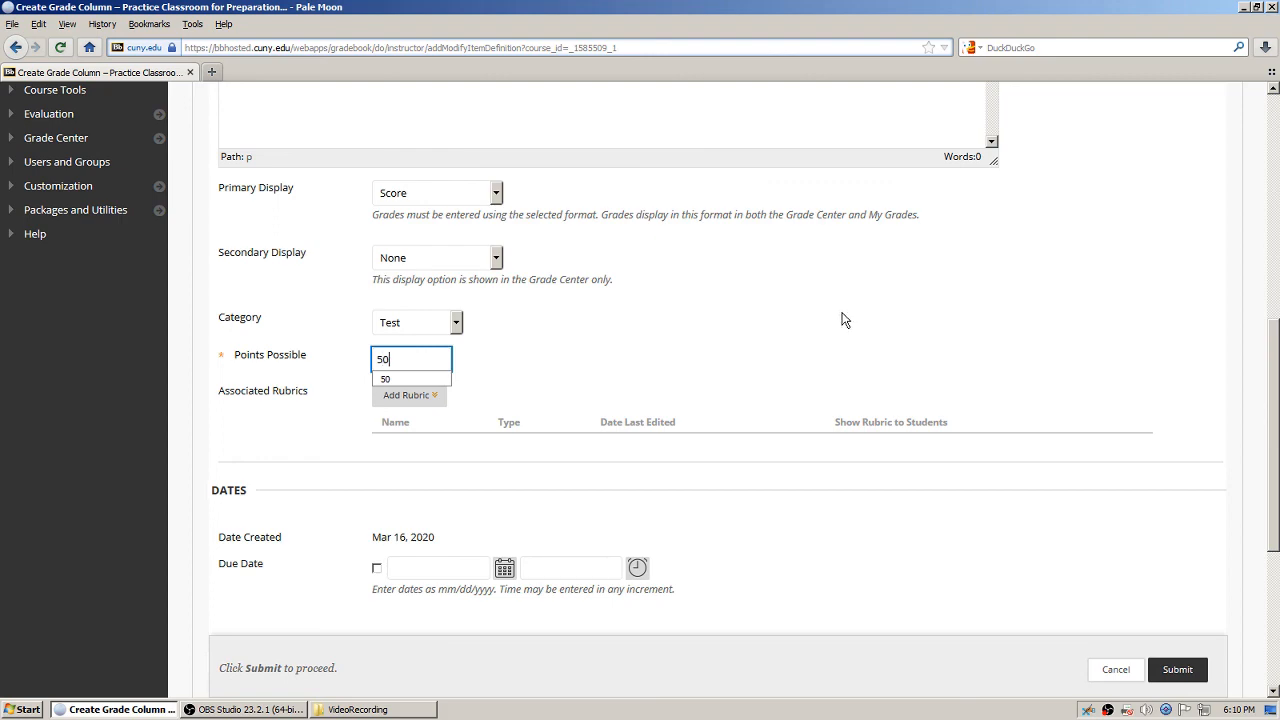
key(Tab)
scroll(1071, 314, down, 5)
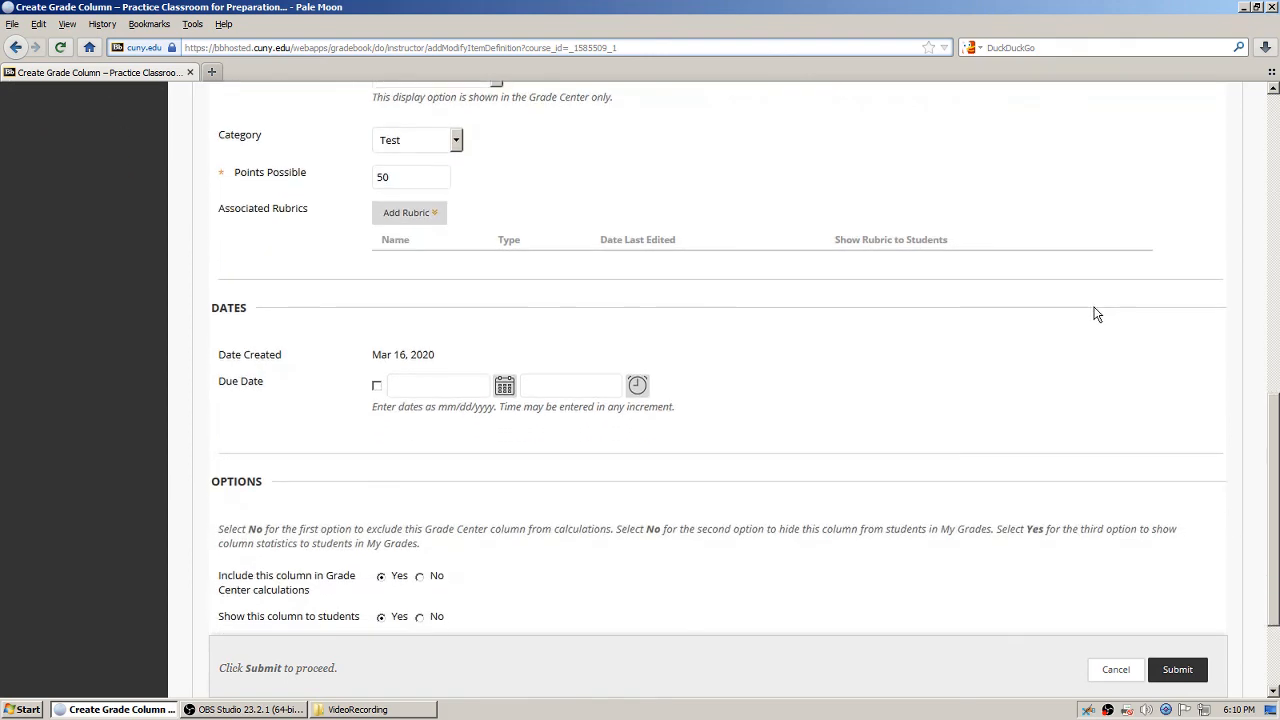
click(1175, 630)
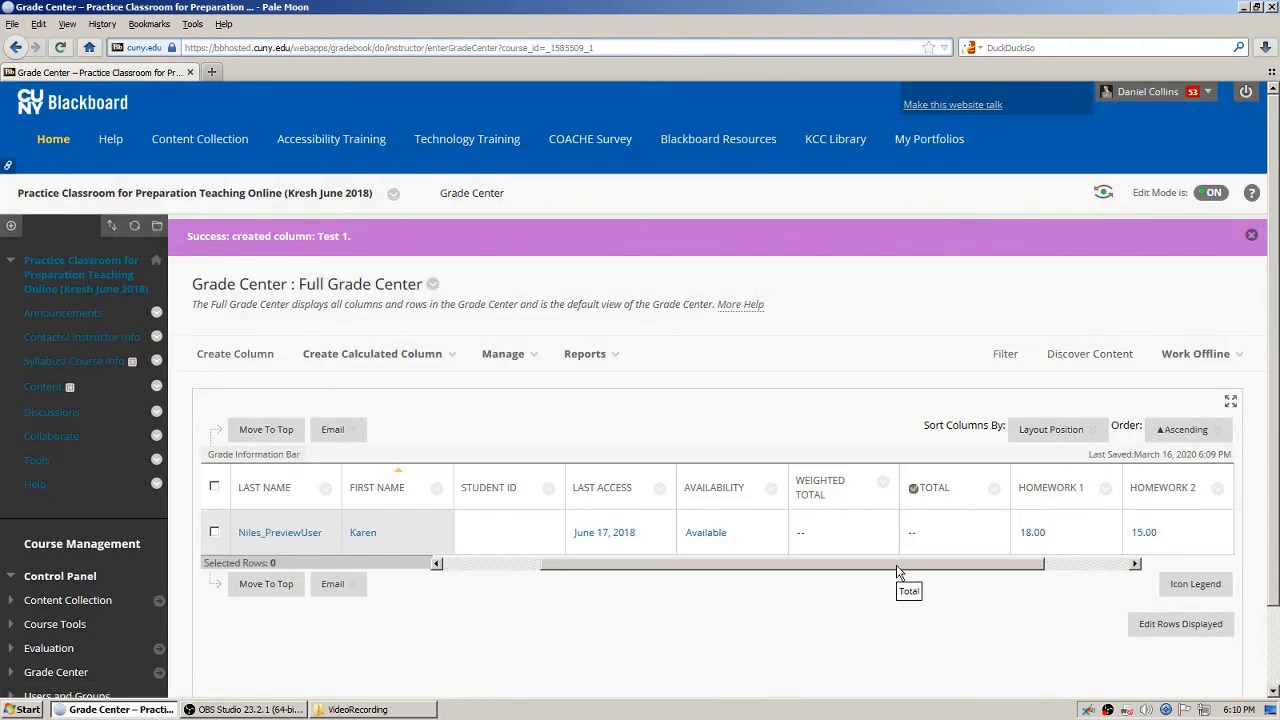
Enter a grade of 45 for the preview student in the Test 1 column
drag(888, 566, 1024, 560)
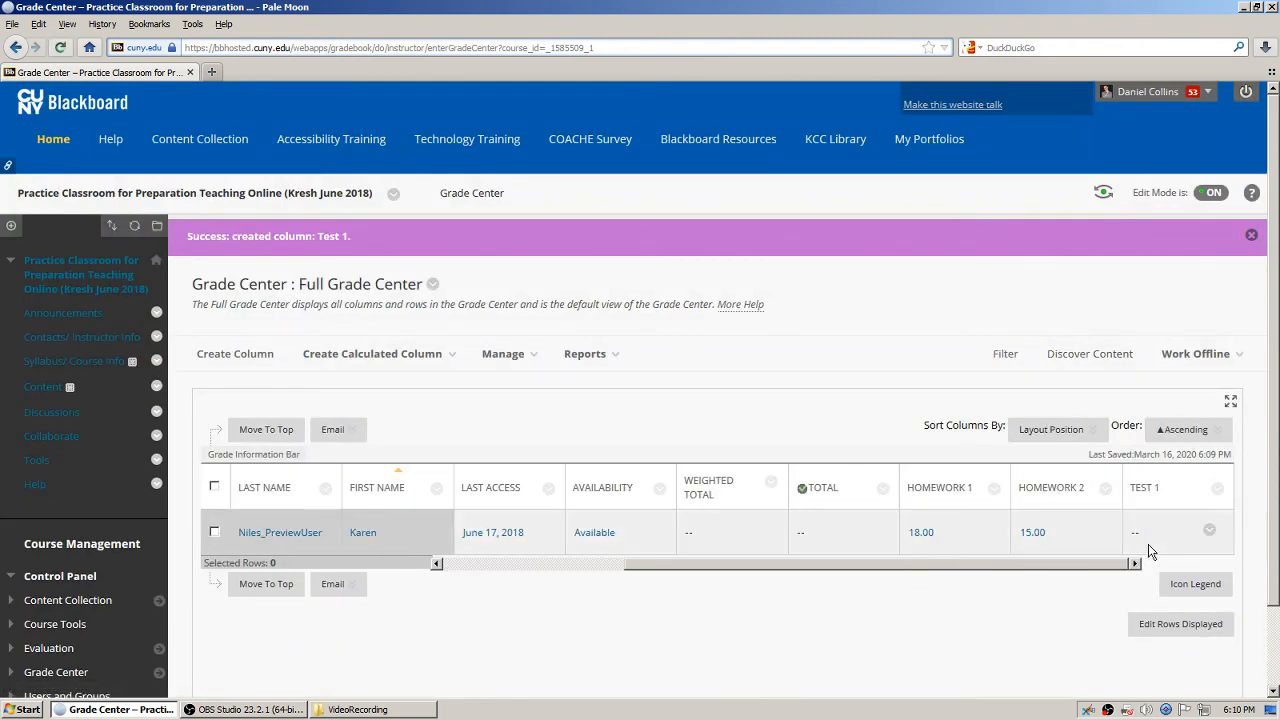
scroll(1146, 540, down, 3)
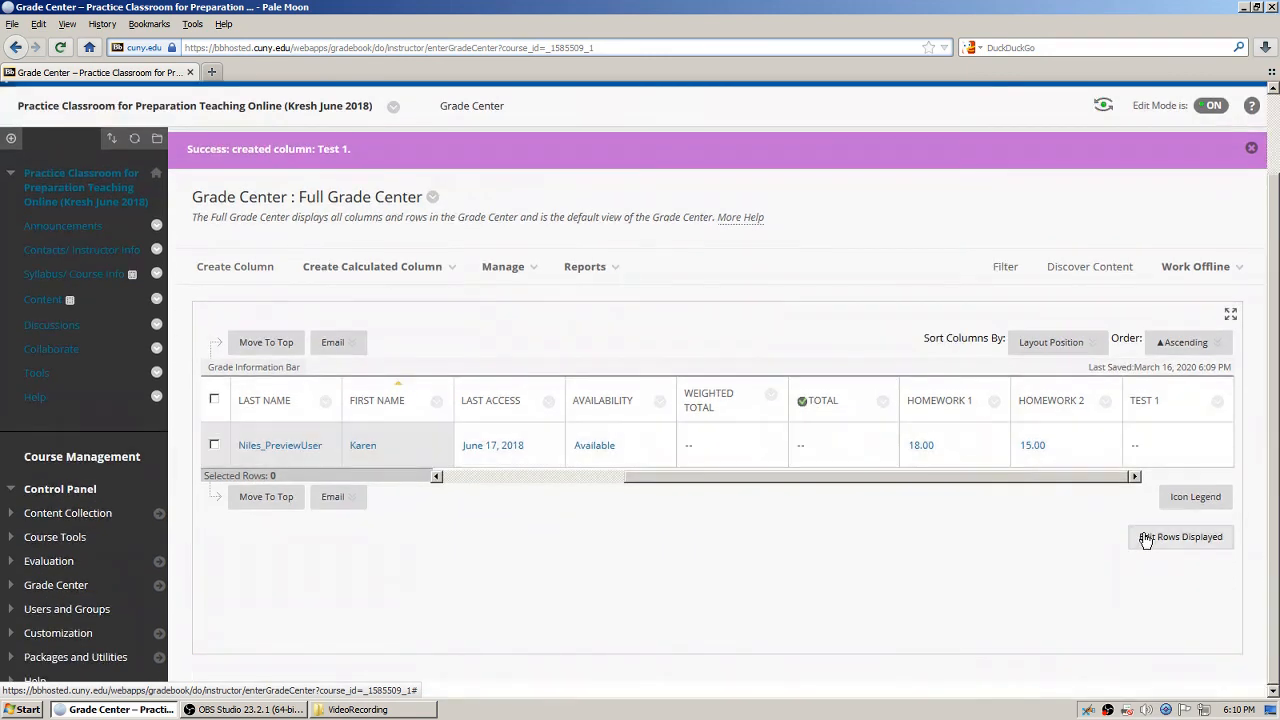
click(1158, 445)
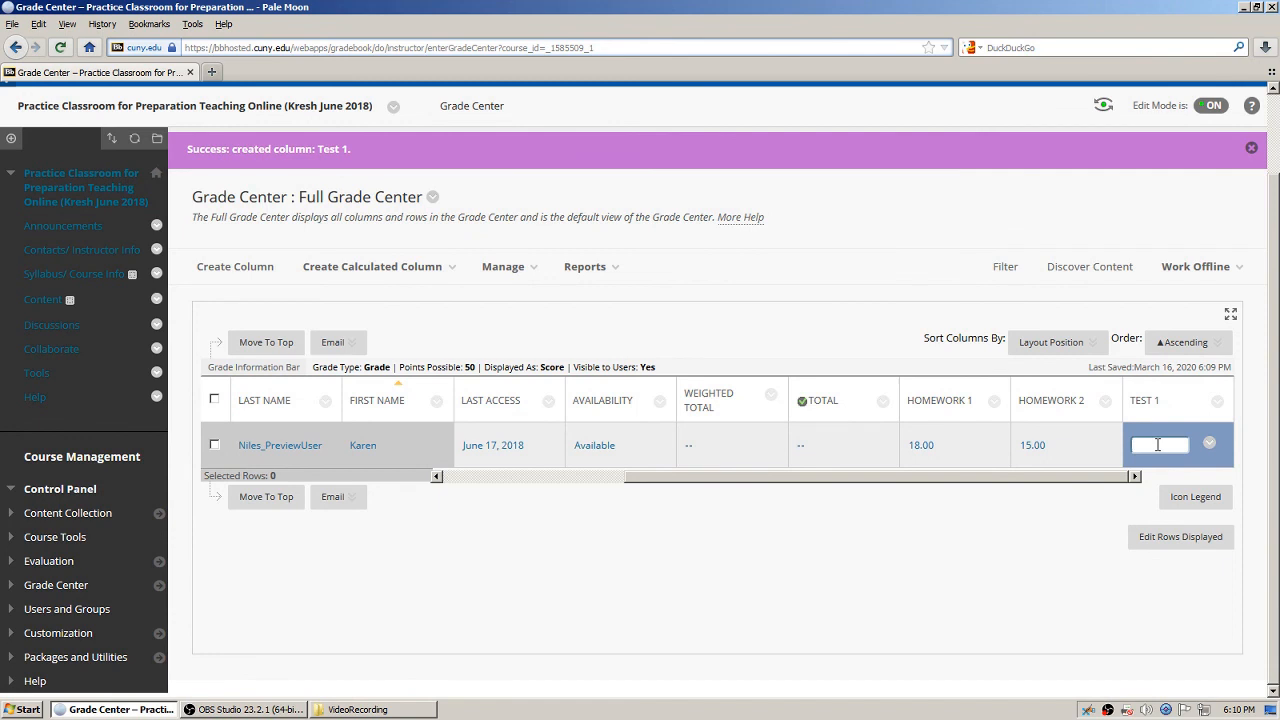
text(45)
key(Return)
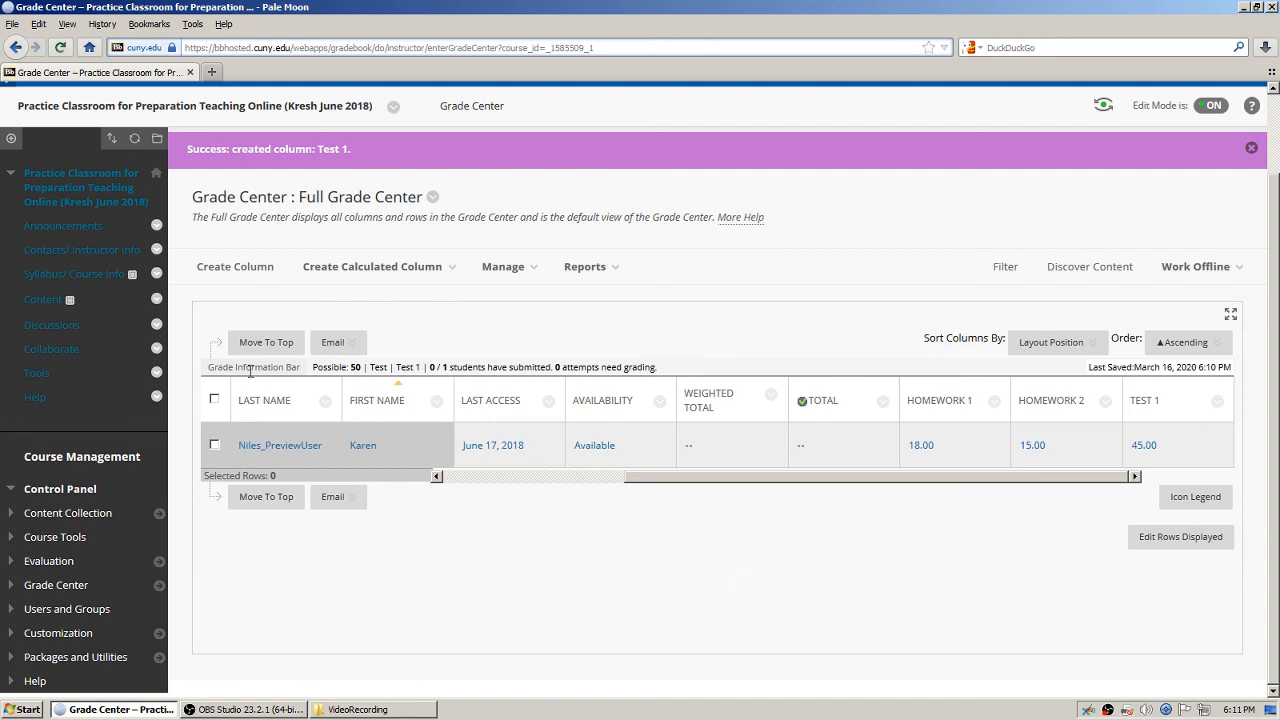
Start another grade column and name it Final Exam
click(227, 268)
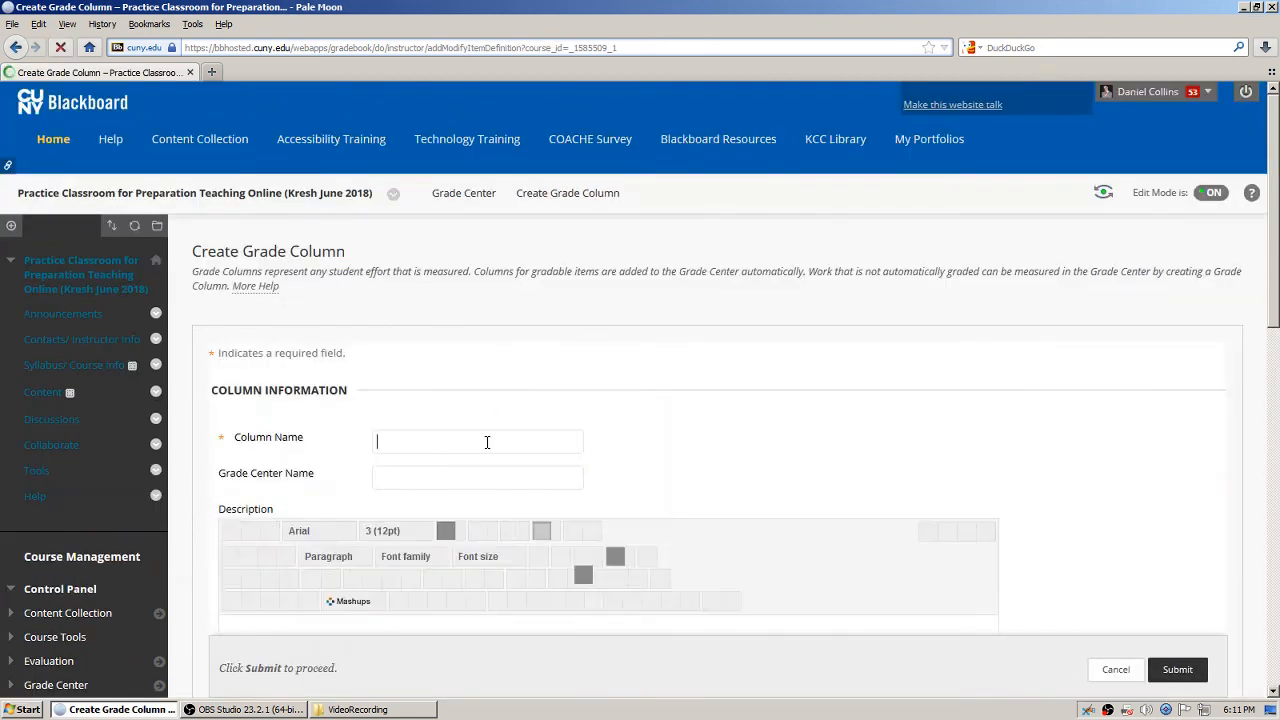
click(487, 442)
text(Final )
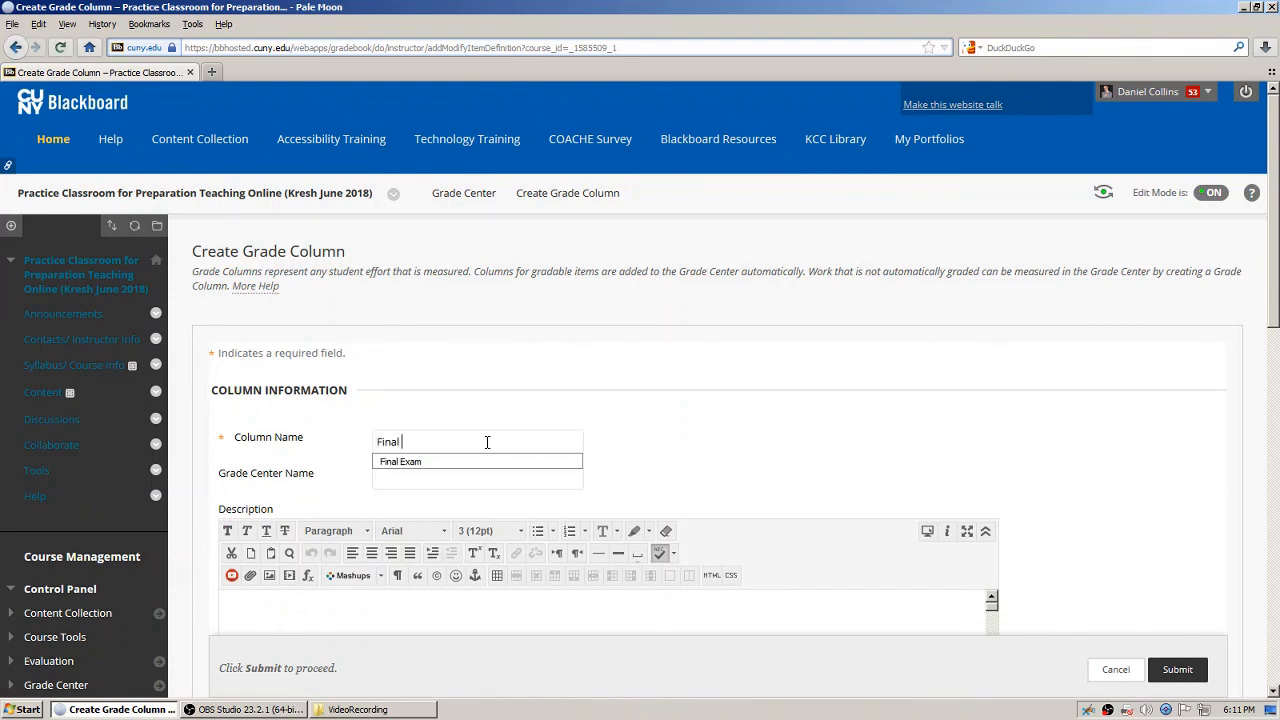
text(Exam)
click(900, 412)
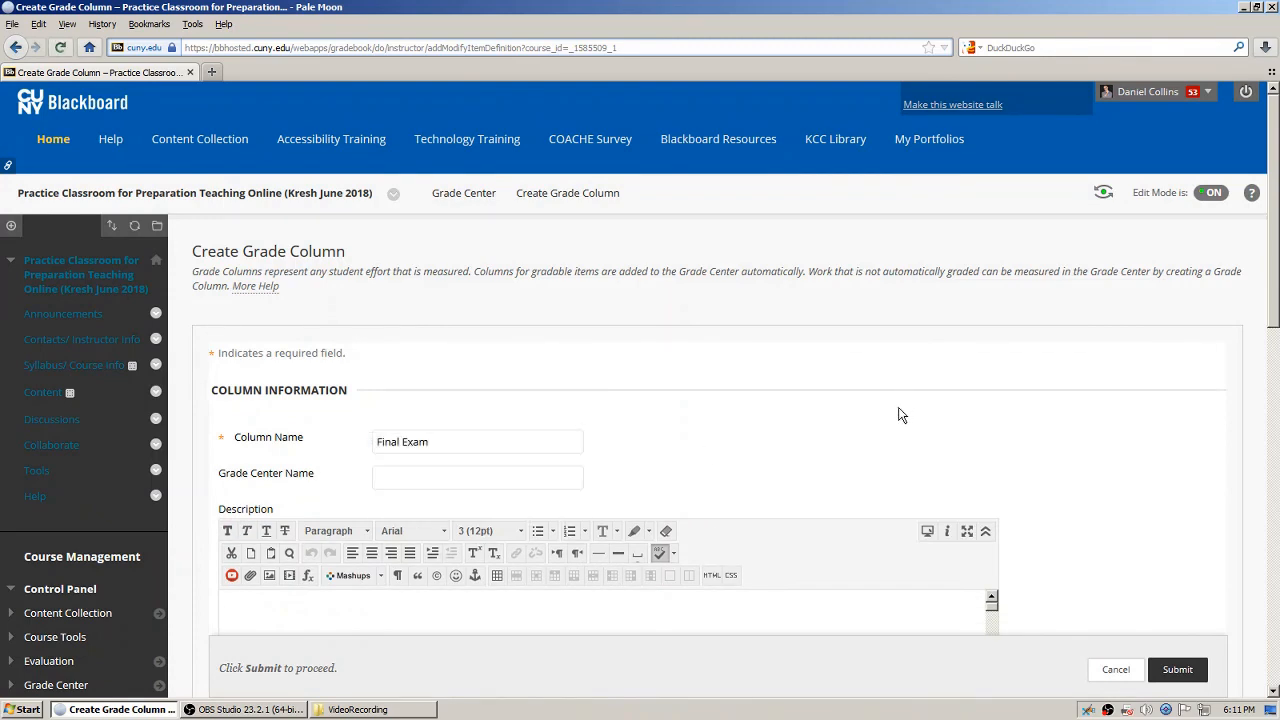
Set the Final Exam column's points possible to 80 with no category, submit it, and bring the new column into view
scroll(962, 400, down, 3)
scroll(962, 400, down, 2)
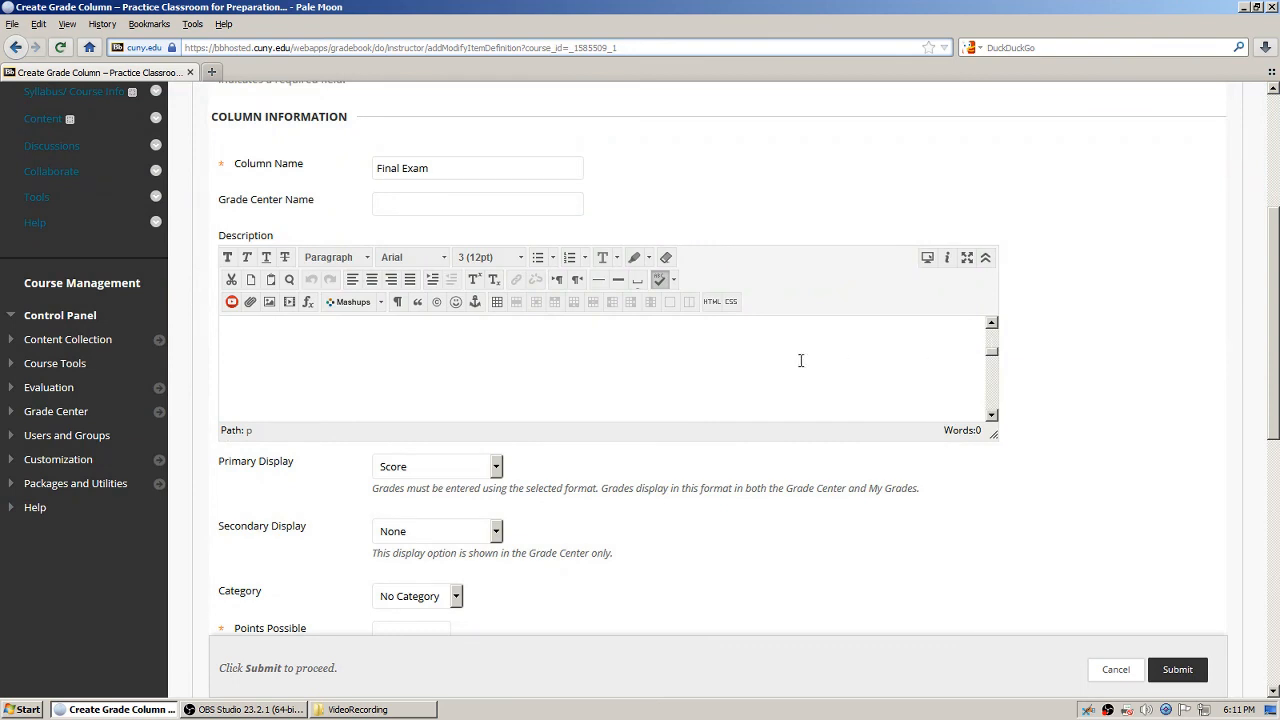
scroll(1138, 334, down, 3)
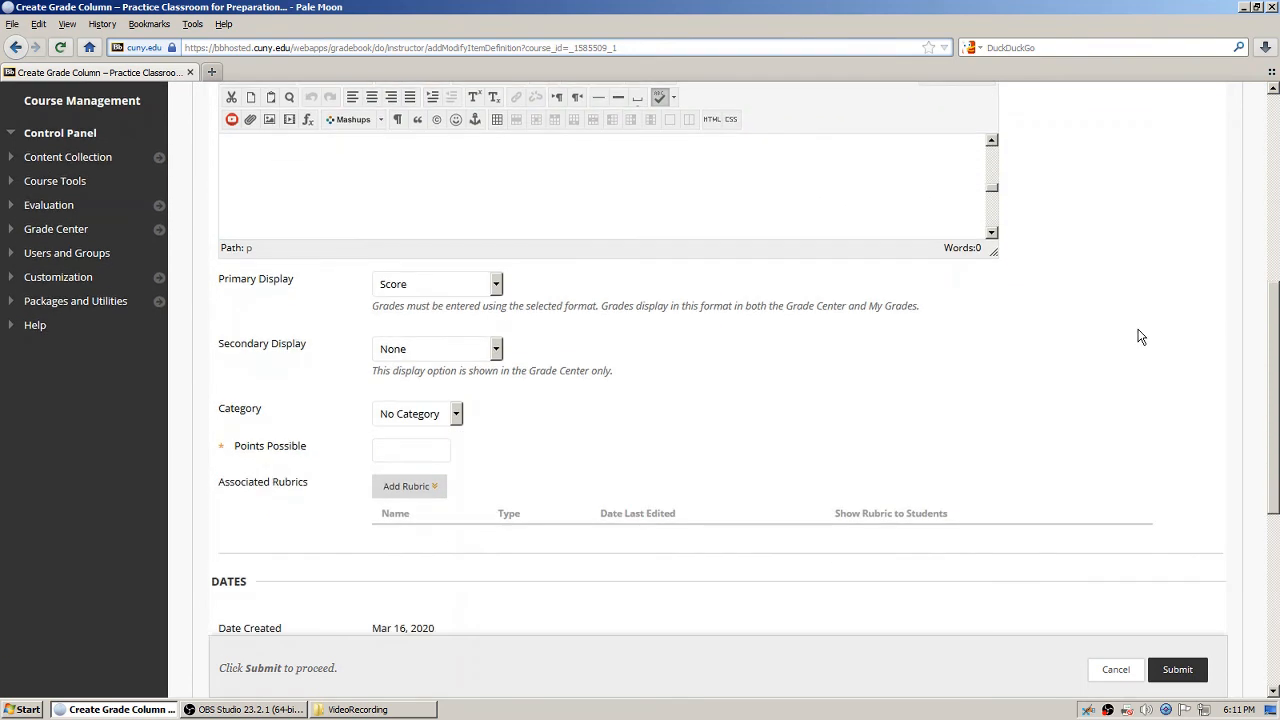
scroll(1100, 335, down, 1)
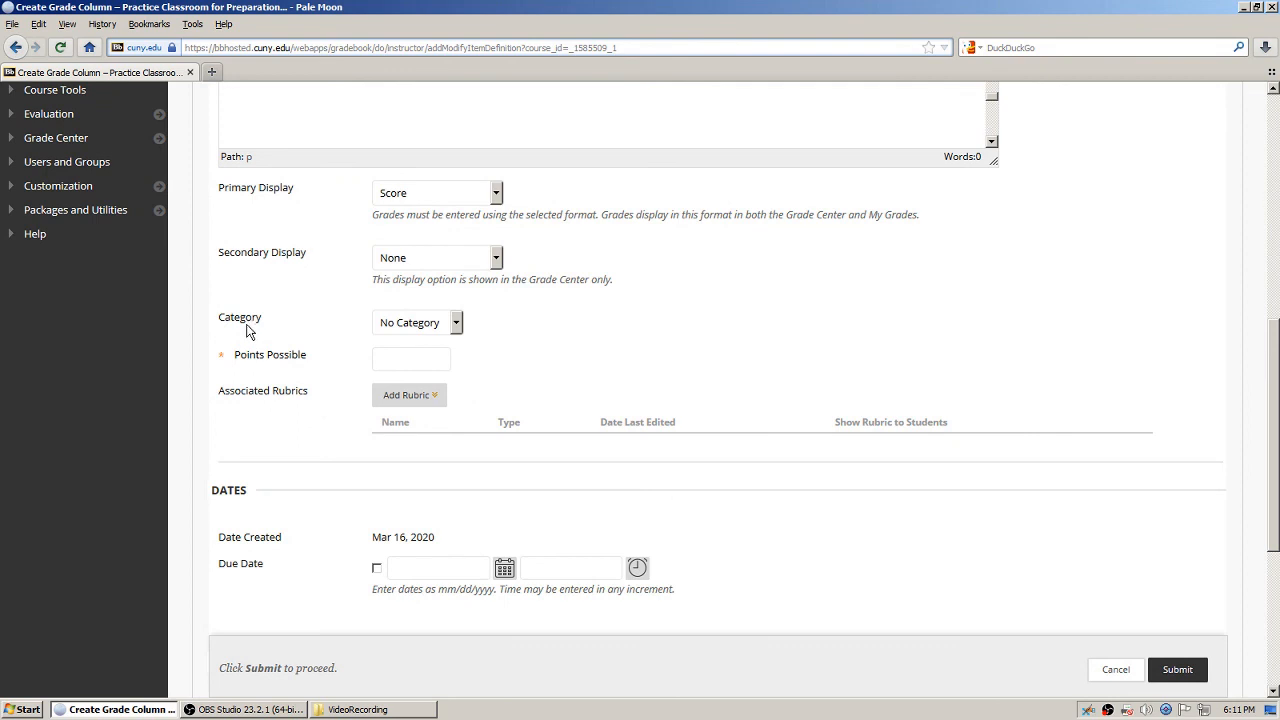
click(403, 362)
text(80)
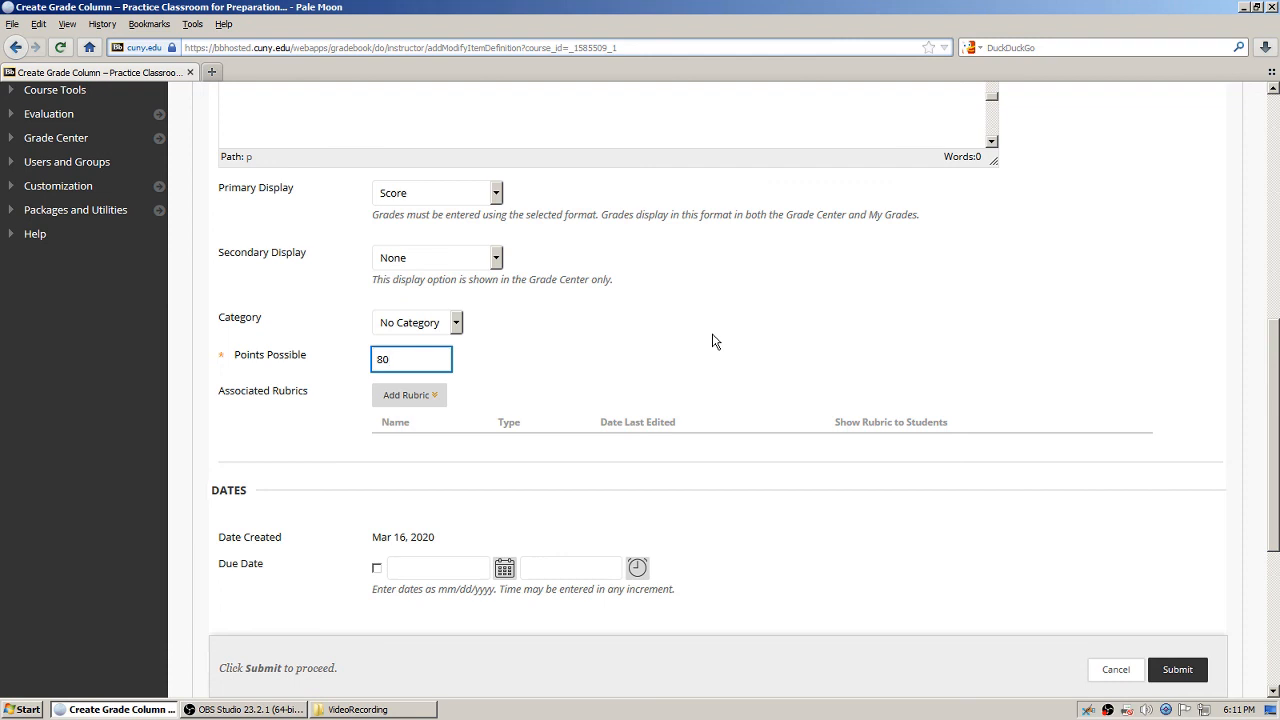
click(751, 323)
click(1177, 669)
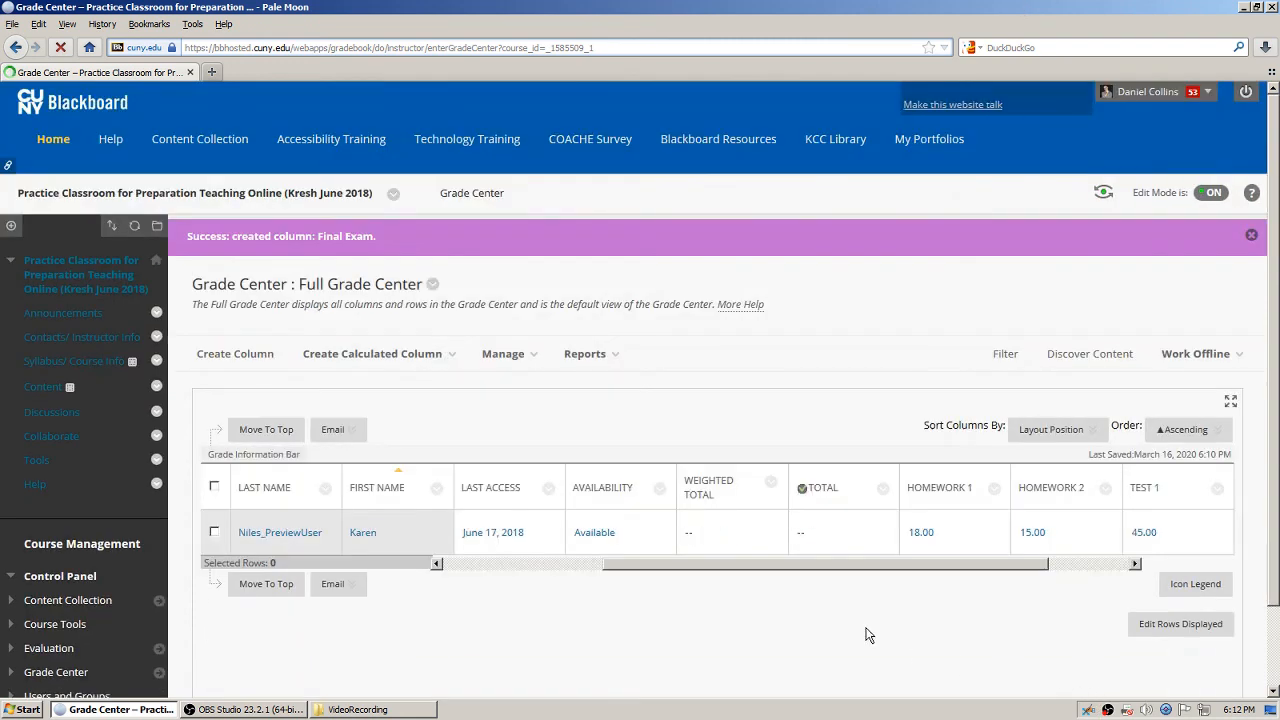
drag(883, 567, 940, 564)
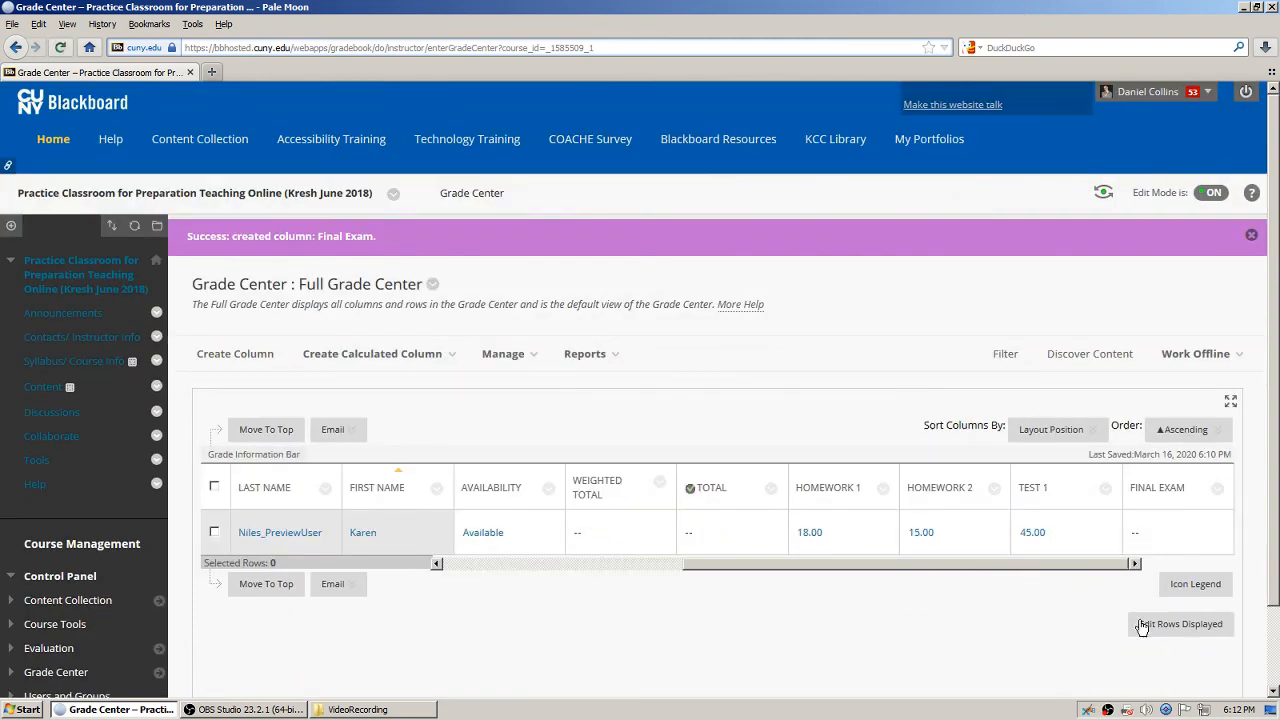
Enter a grade of 75 for the preview student in the Final Exam column
click(1150, 533)
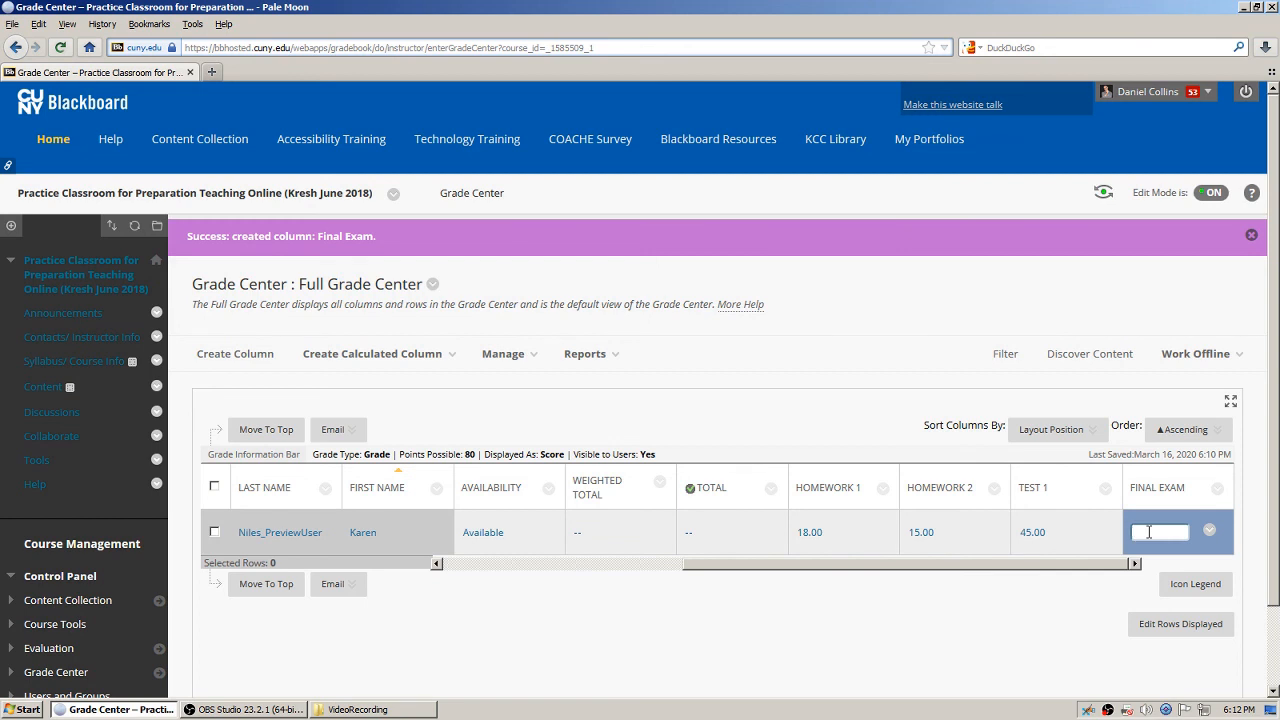
text(75)
key(Return)
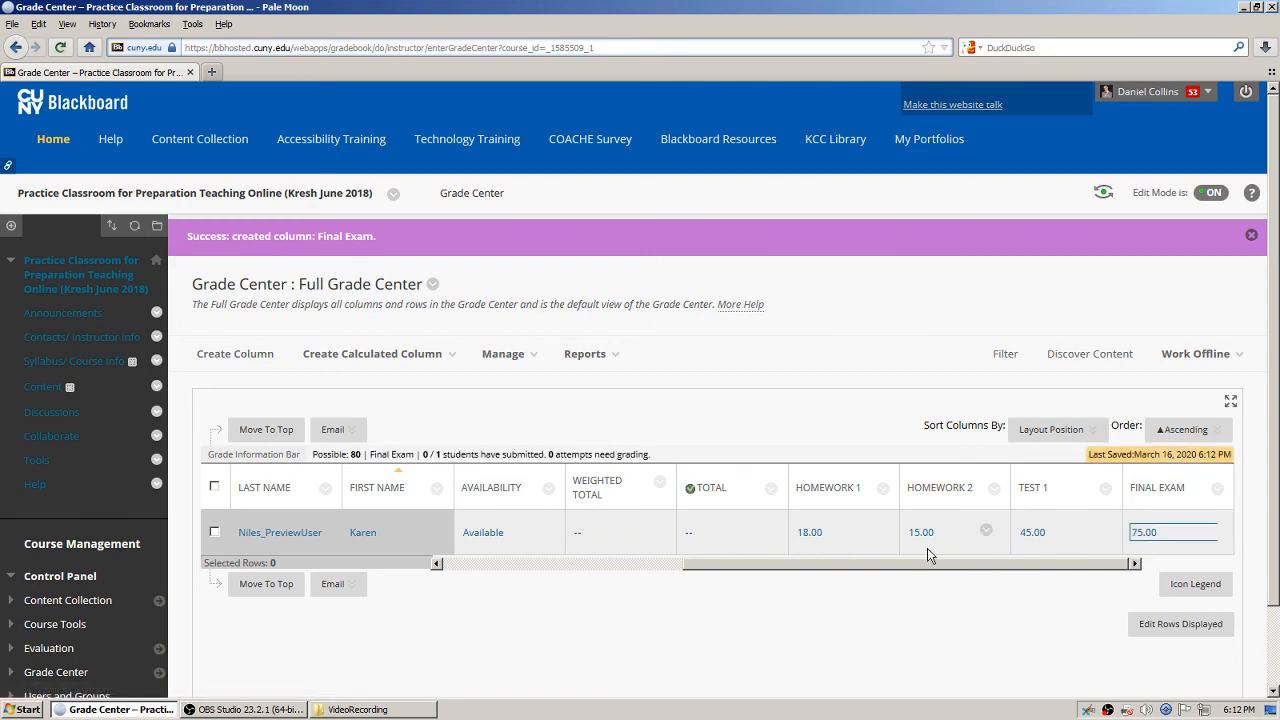
click(1142, 537)
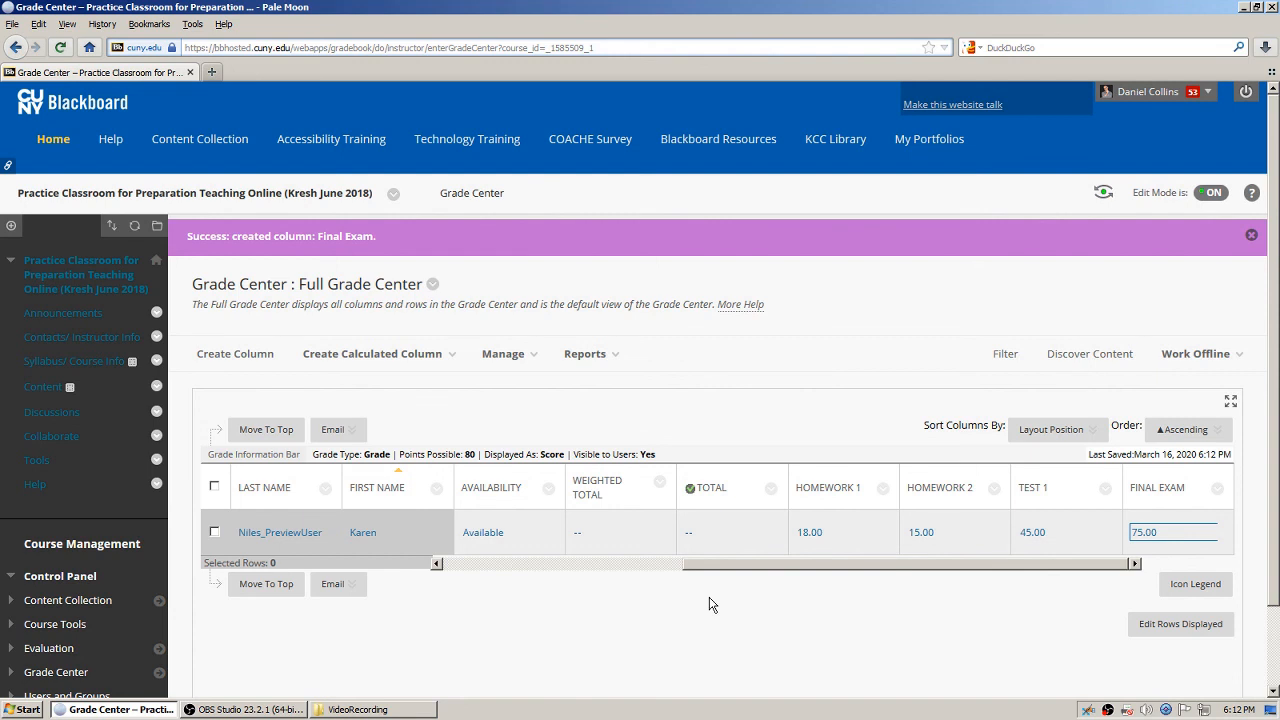
Open the Weighted Total column's information for editing and go to its column and category selection
click(660, 485)
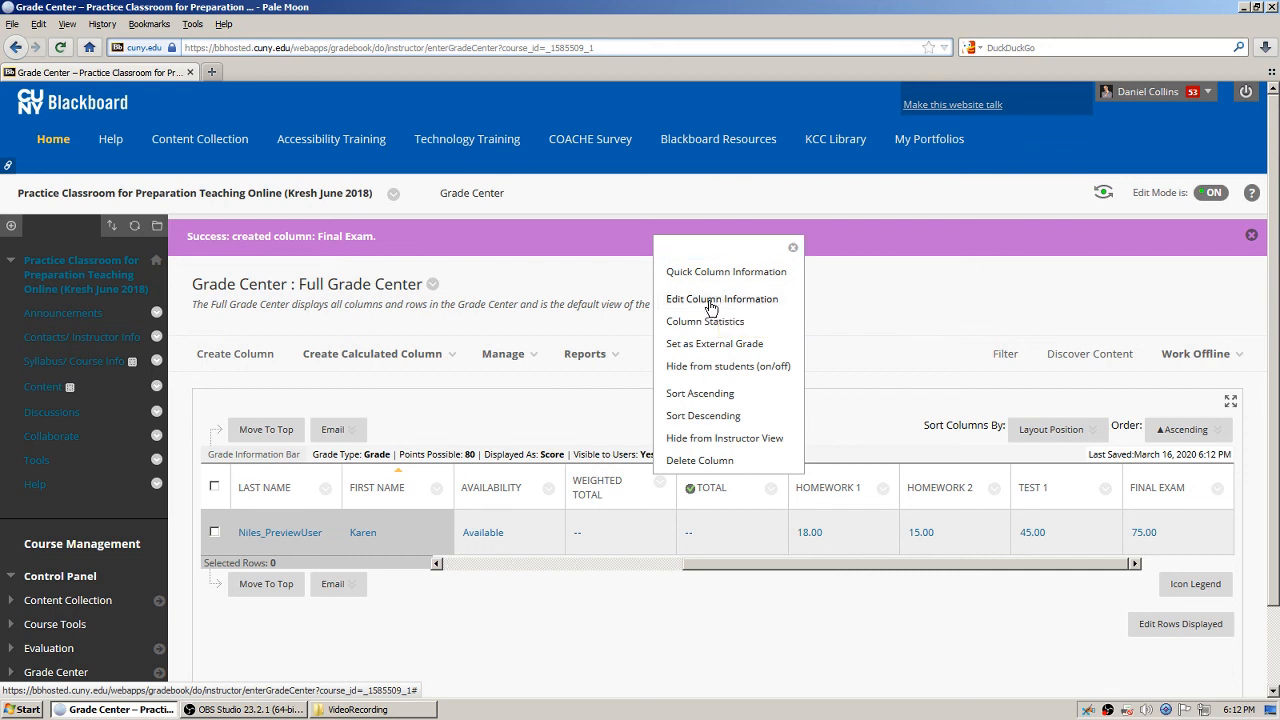
click(718, 304)
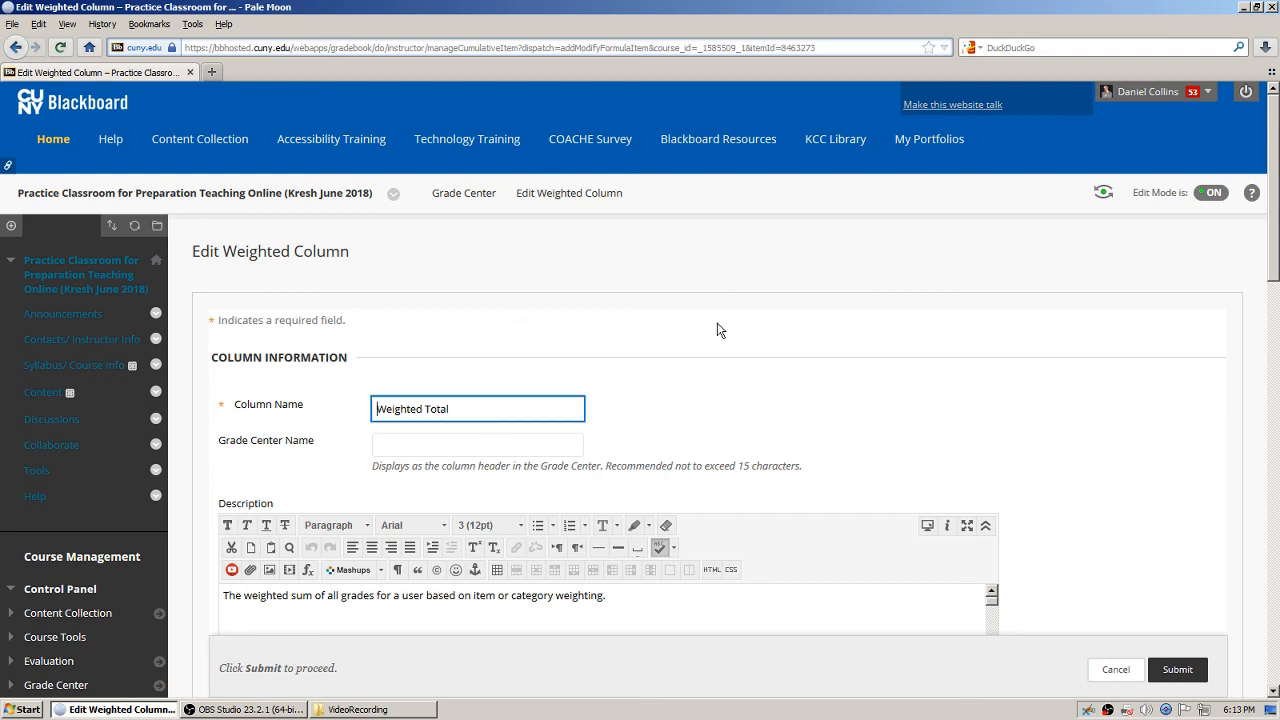
scroll(723, 320, down, 3)
click(637, 414)
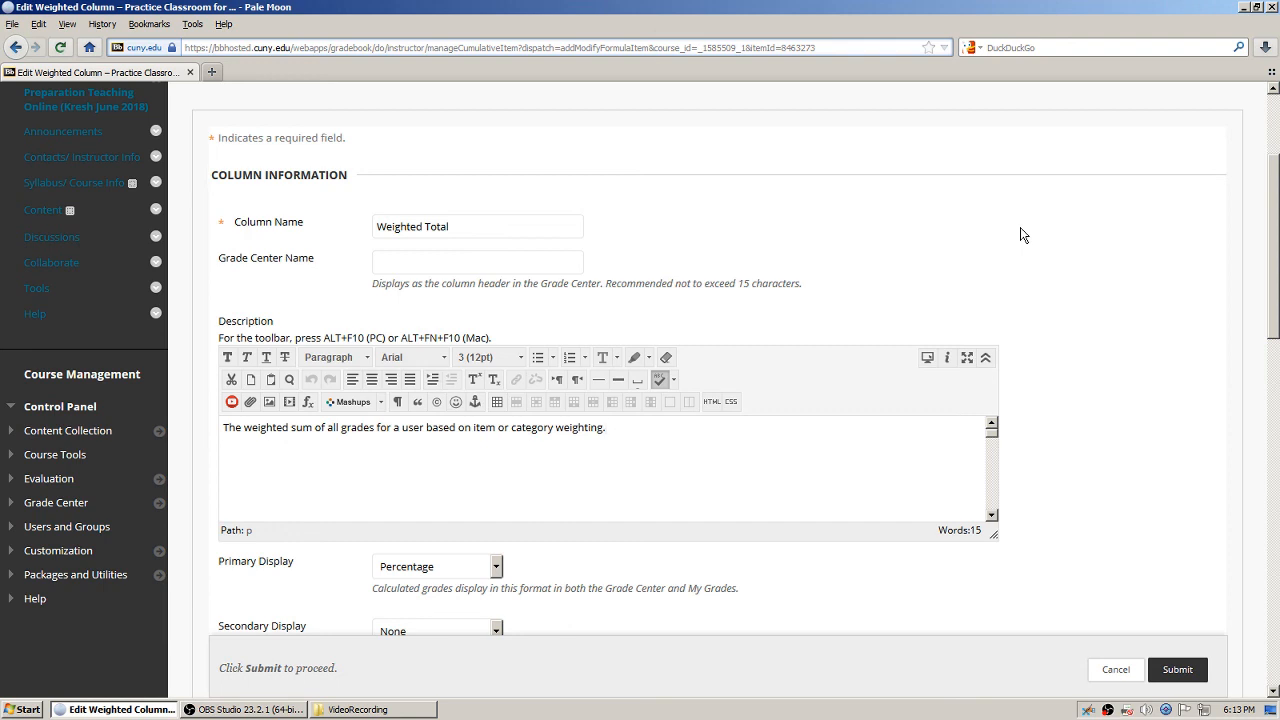
scroll(900, 191, down, 5)
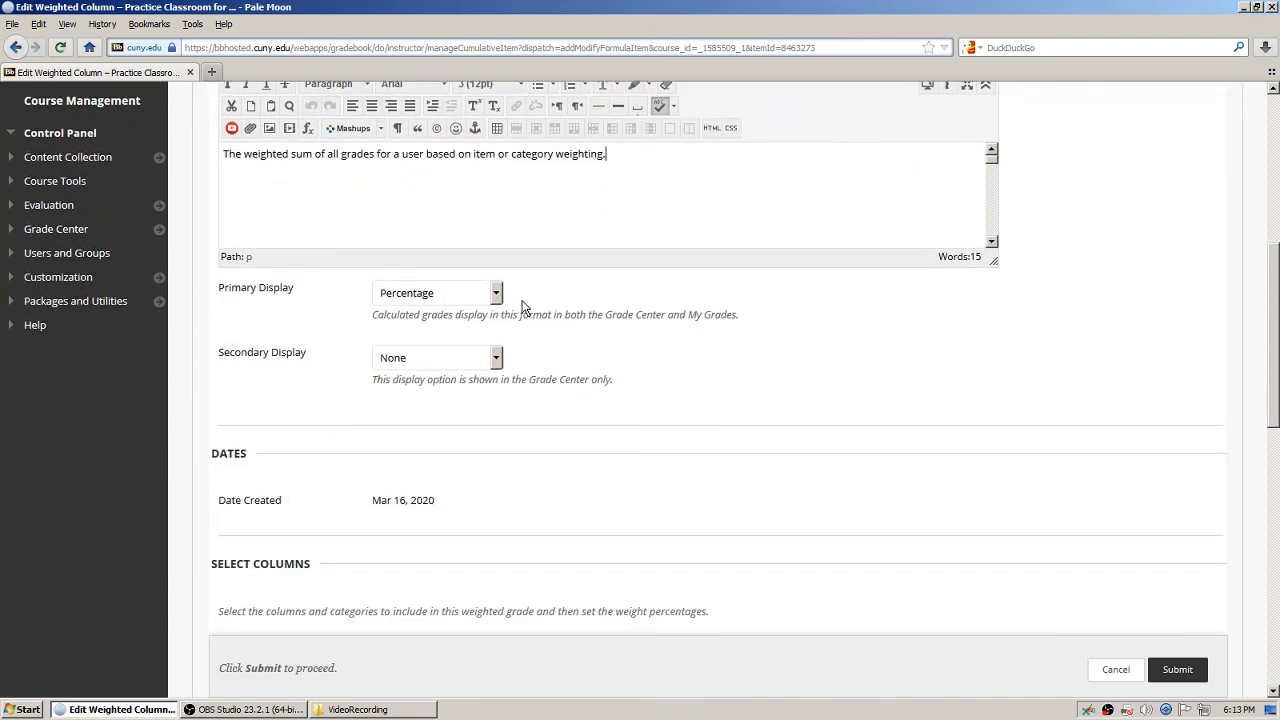
scroll(750, 335, down, 6)
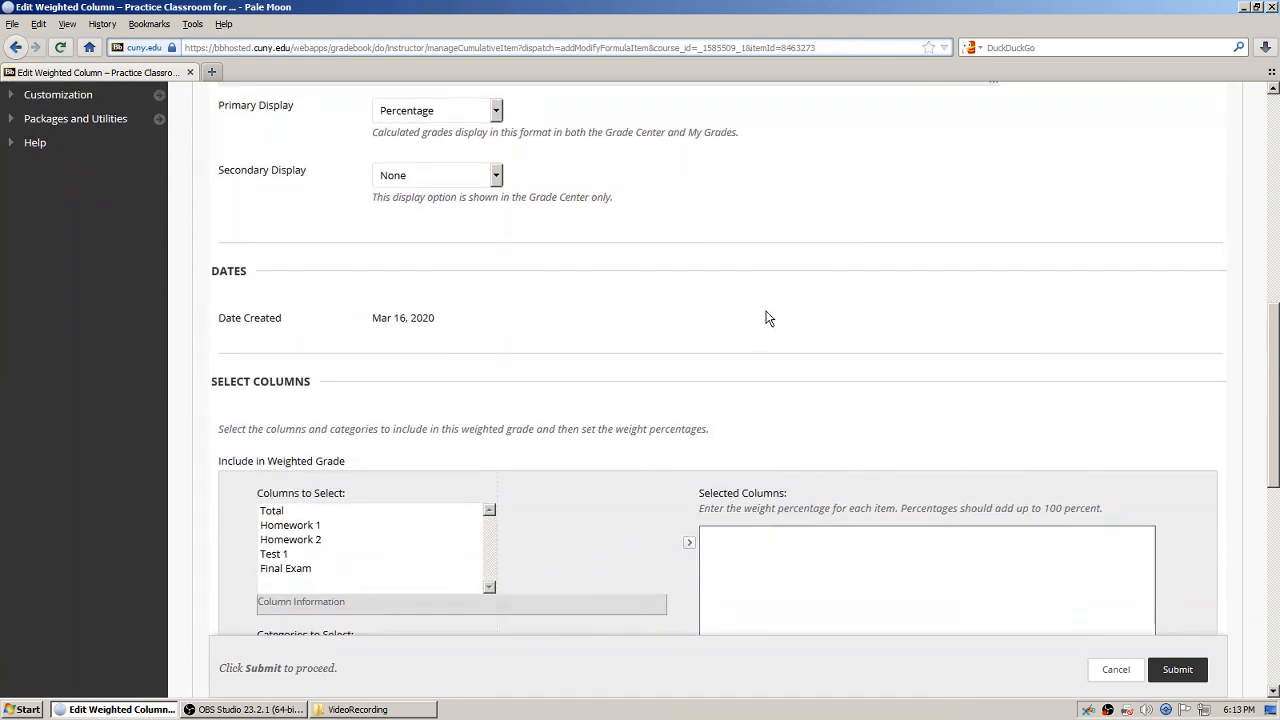
scroll(400, 360, down, 2)
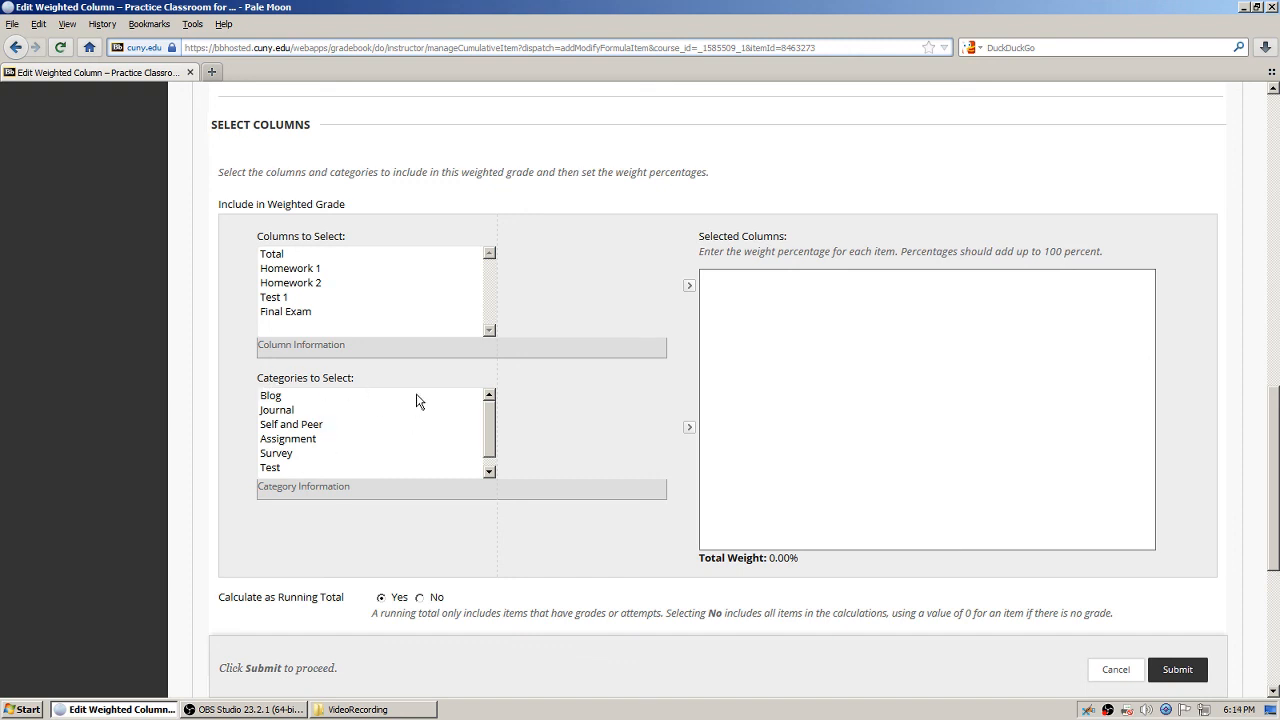
Add the Assignment category to the weighted grade at 15 percent and drop its 1 lowest grade
click(297, 441)
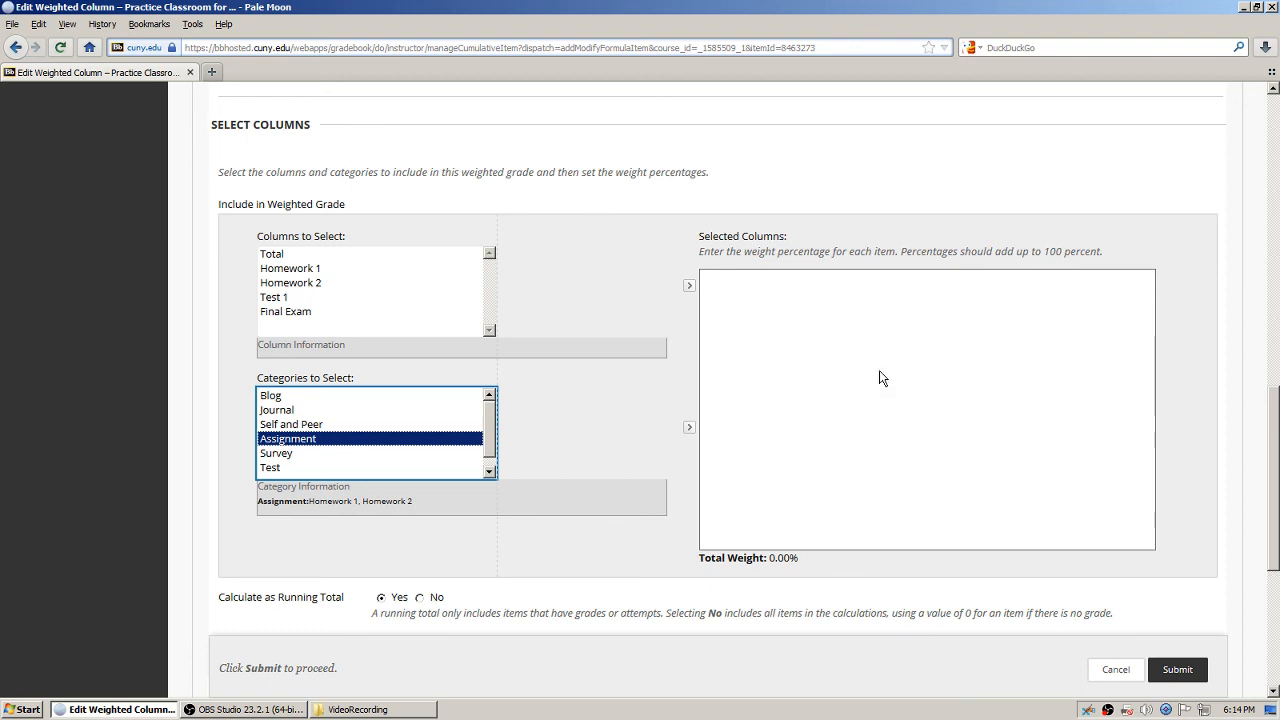
click(689, 429)
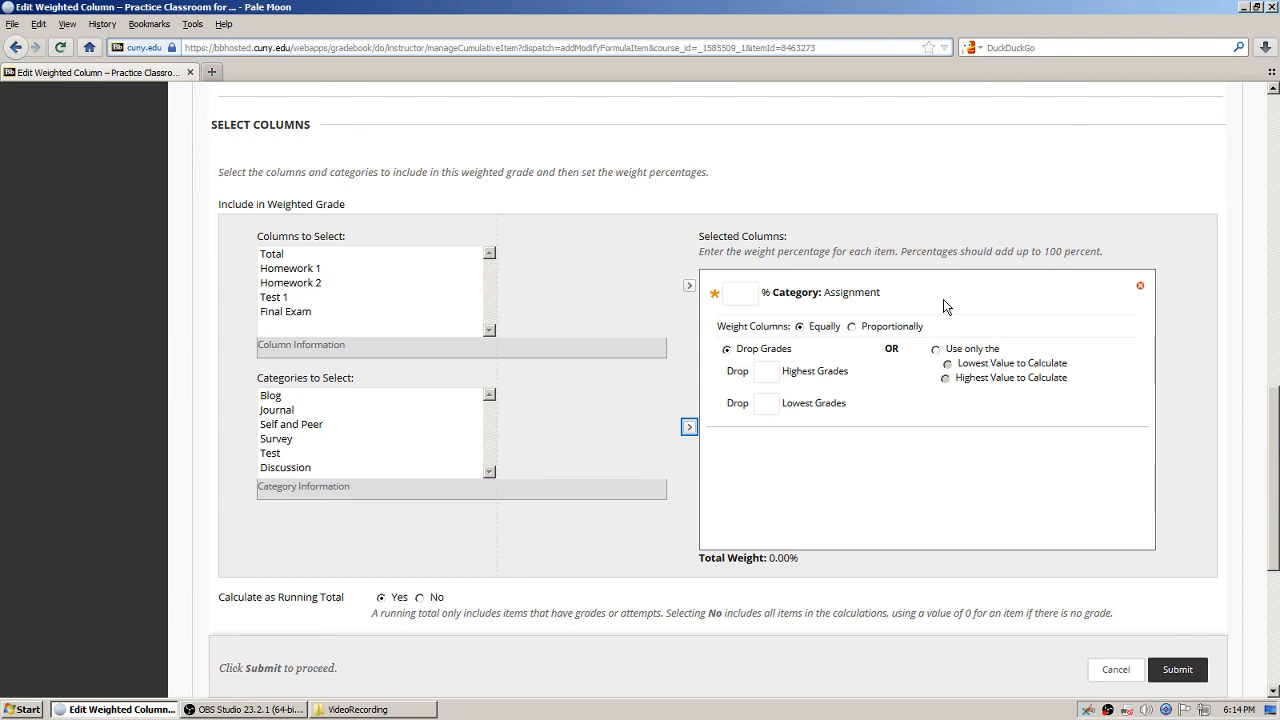
click(745, 296)
text(15)
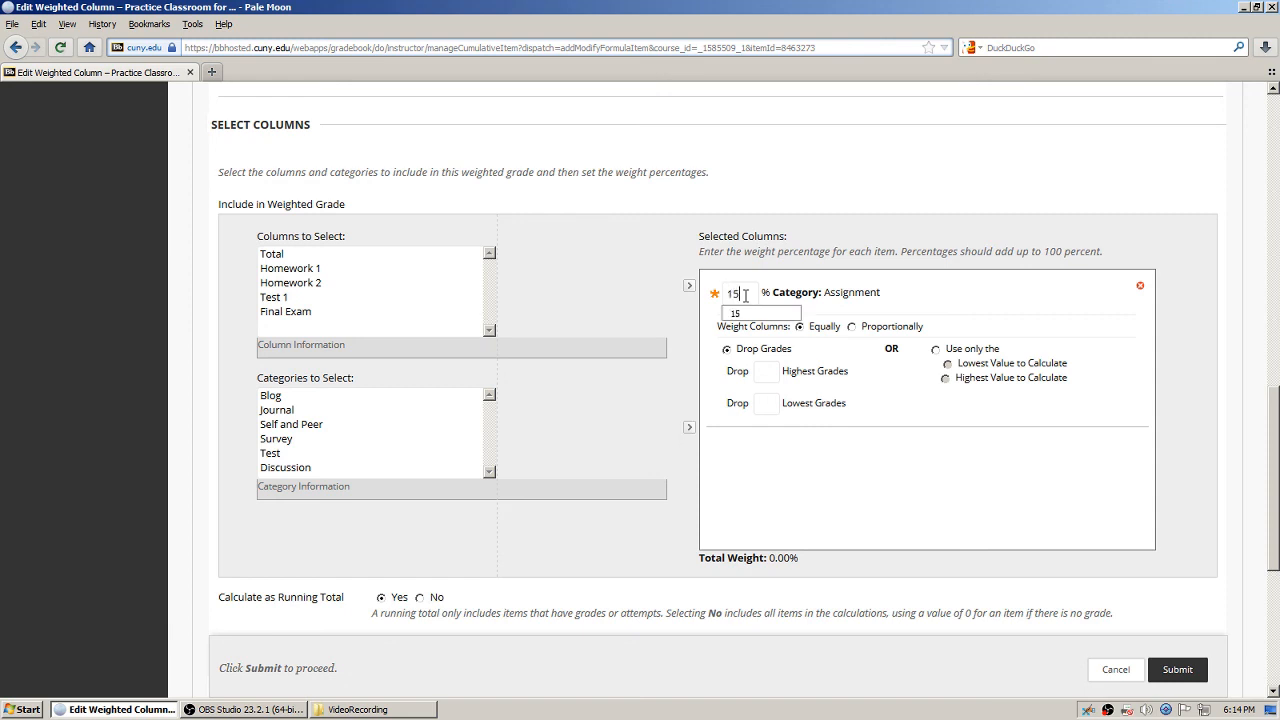
click(875, 511)
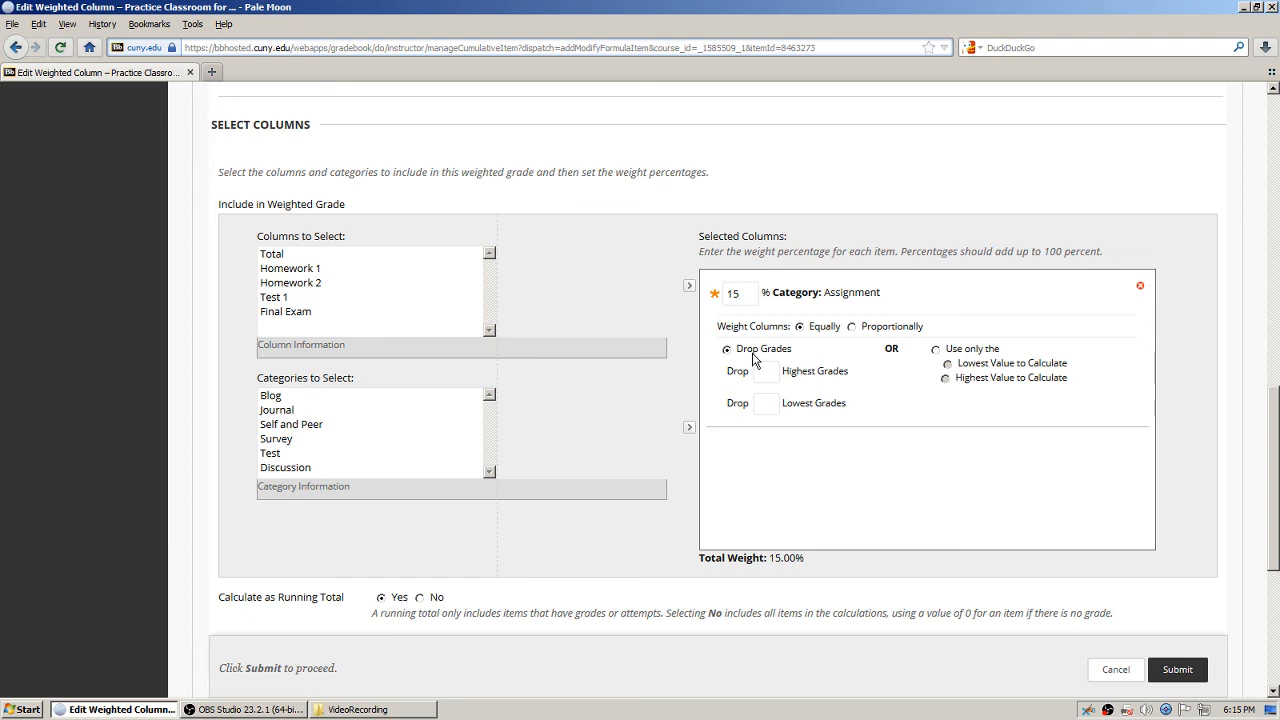
click(767, 404)
text(1)
click(865, 494)
Add the Test category to the weighted grade with a weight of 50 percent
click(276, 458)
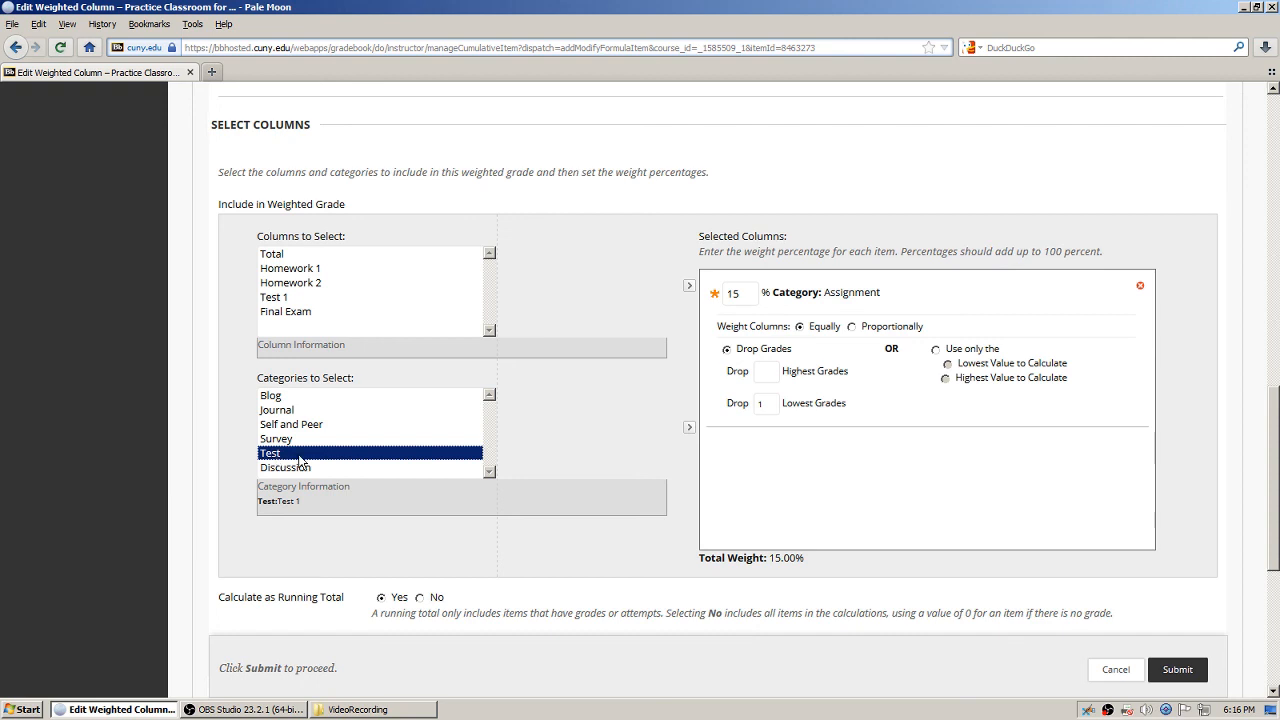
click(689, 427)
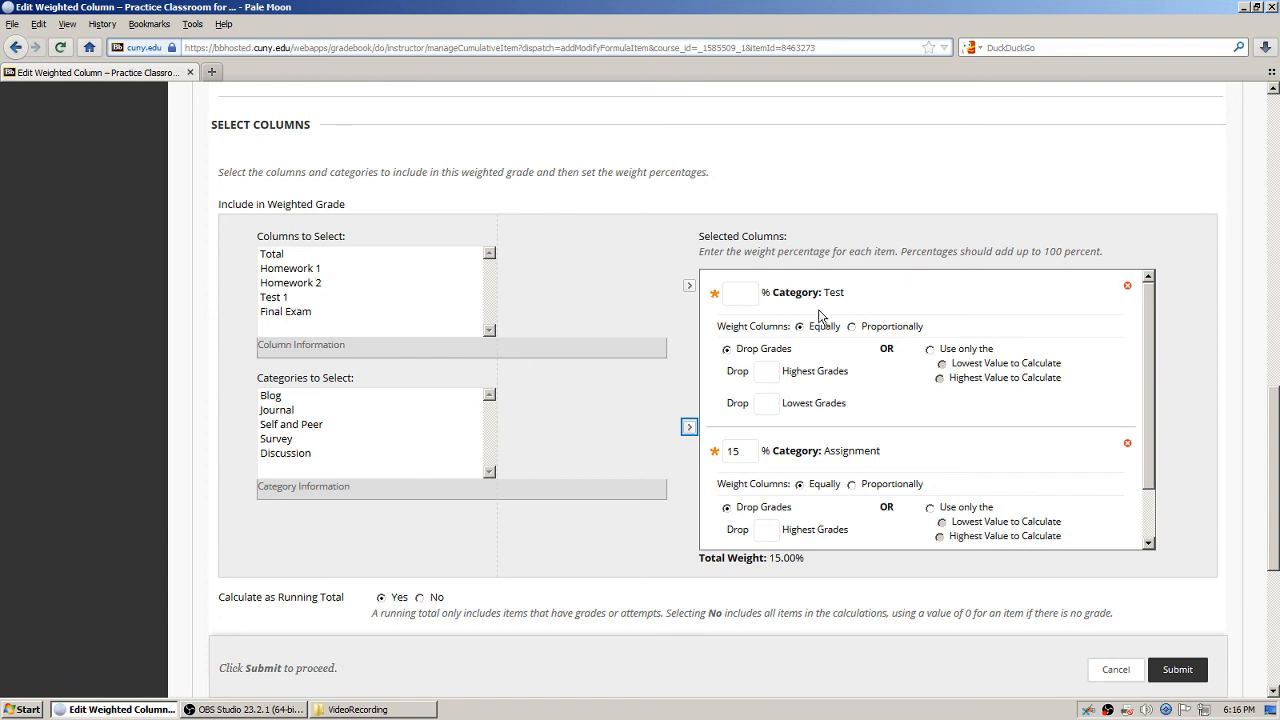
click(741, 296)
text(50)
click(1204, 354)
click(768, 403)
Add the Final Exam column to the weighted grade with a weight of 35 percent
click(300, 314)
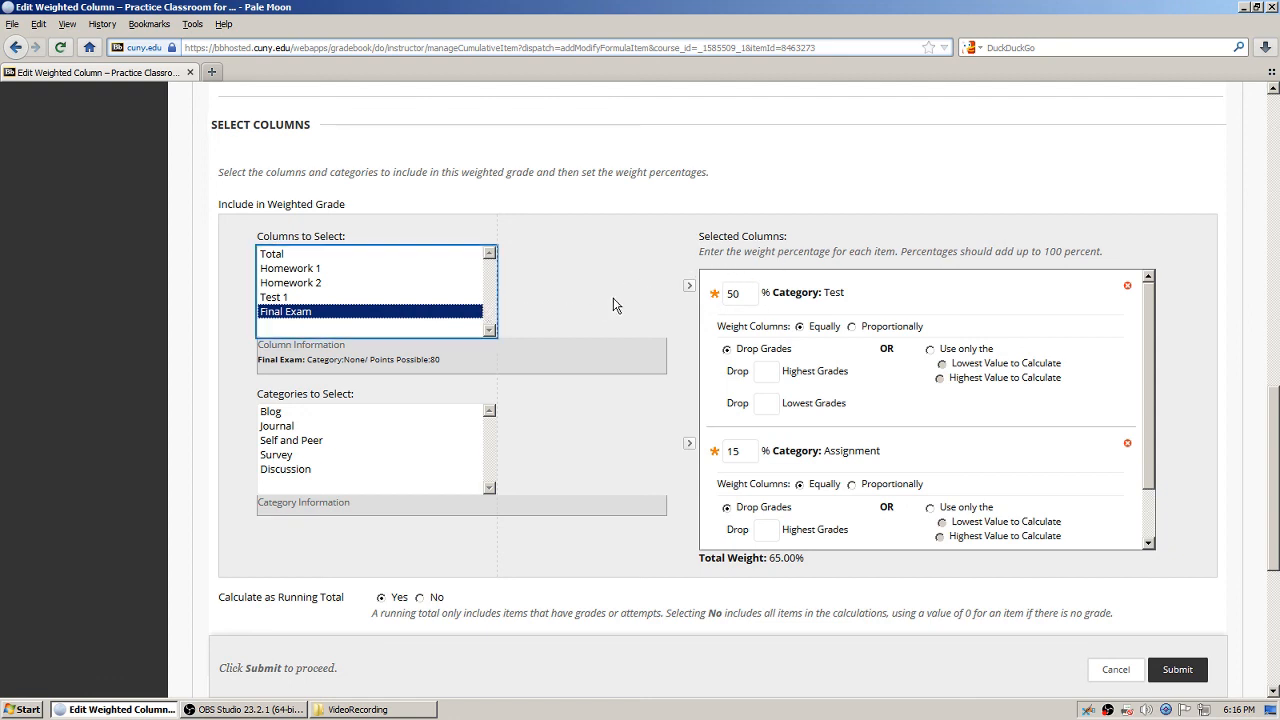
click(689, 289)
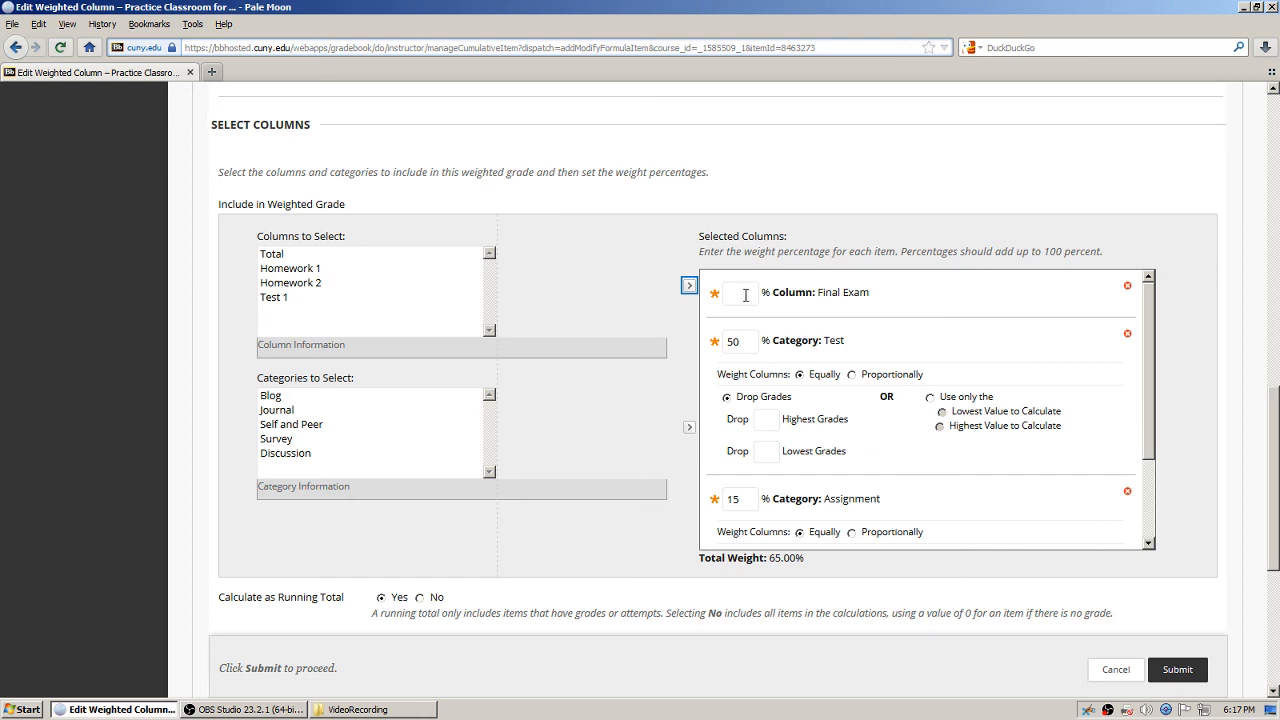
click(744, 292)
text(35)
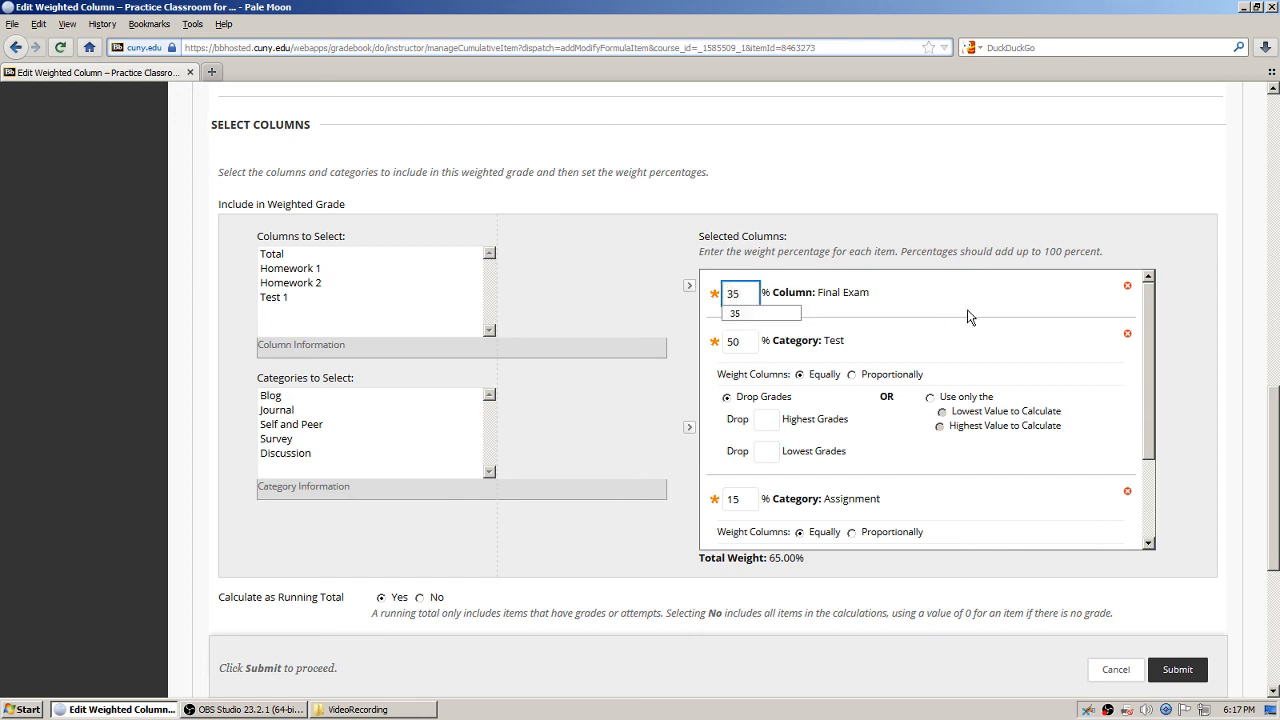
click(1195, 322)
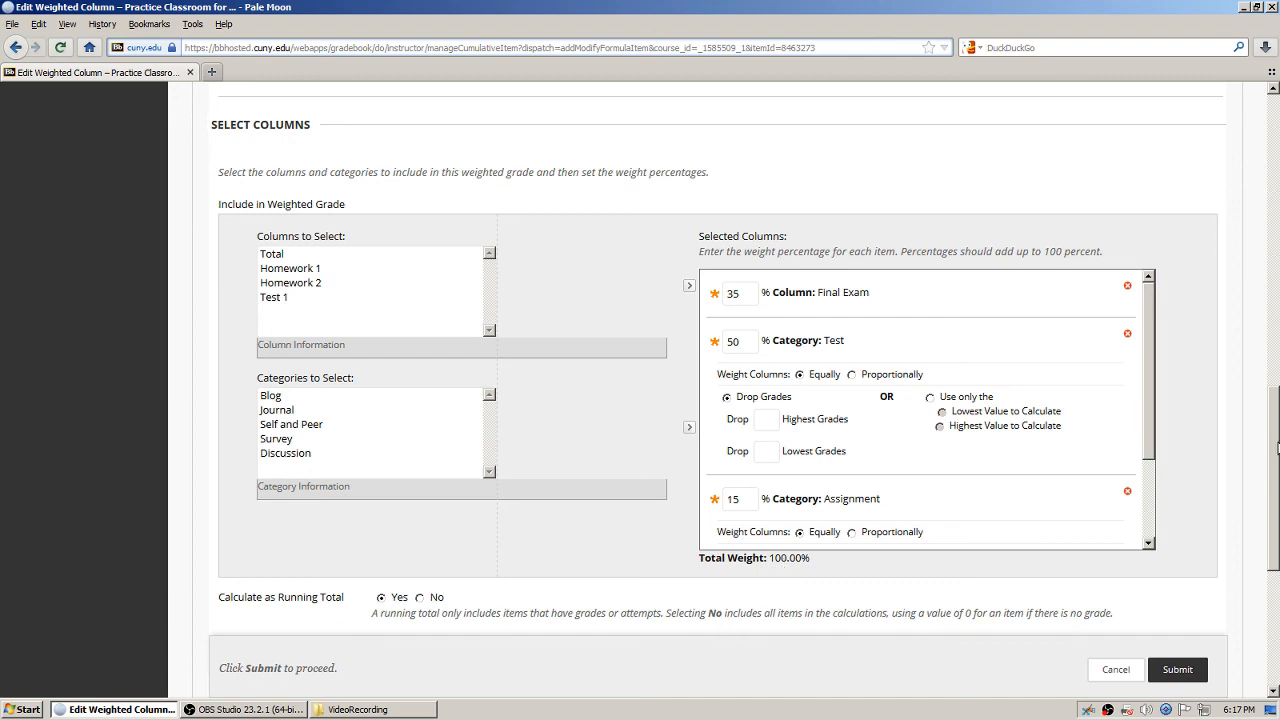
Set the weighted column's Calculate as Running Total option to No and submit the column
drag(1276, 450, 1276, 459)
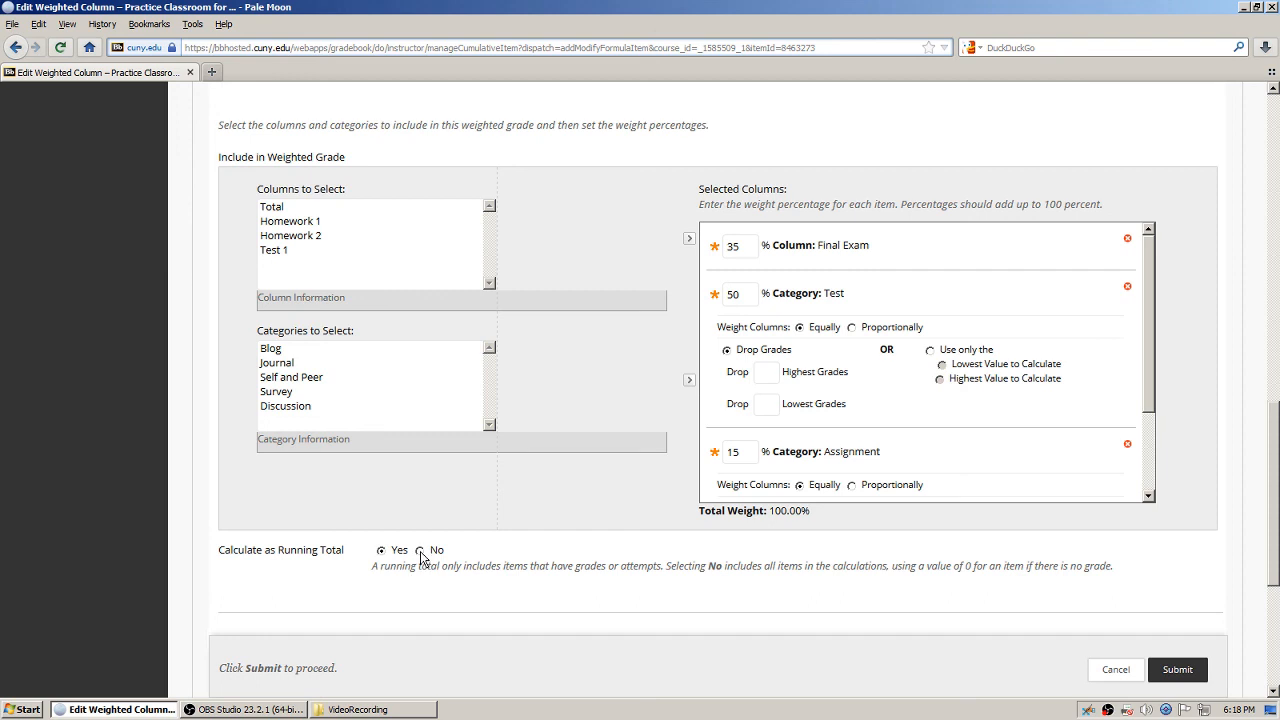
click(421, 553)
click(772, 404)
click(776, 405)
click(763, 402)
click(763, 404)
click(535, 606)
click(435, 551)
click(436, 552)
click(460, 587)
click(1177, 670)
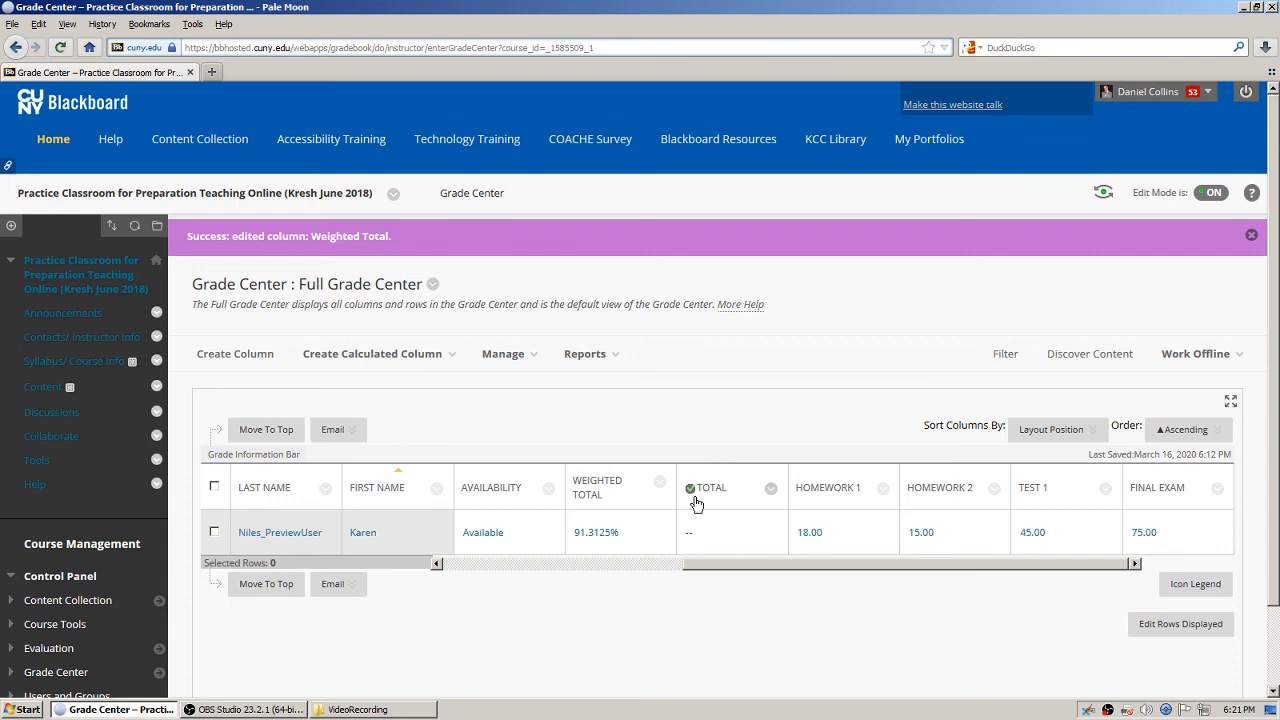
Open the Total column's information for editing and set its primary display to Letter
click(771, 490)
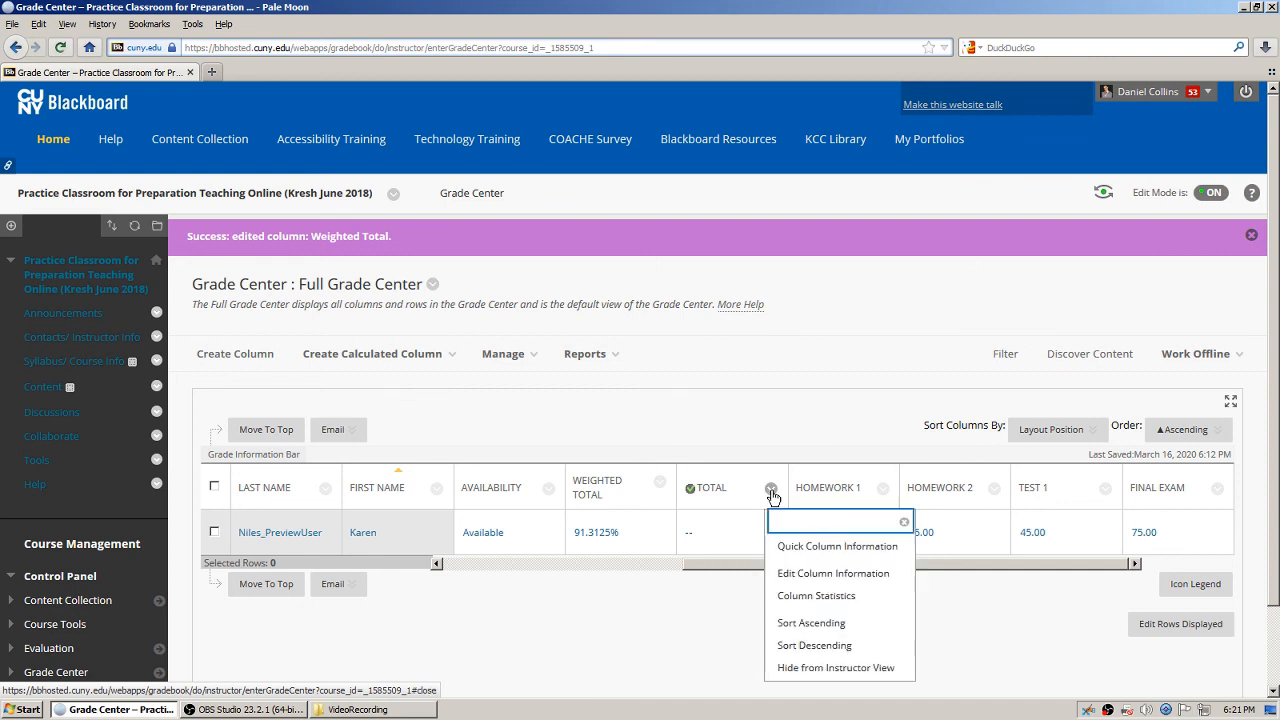
click(815, 573)
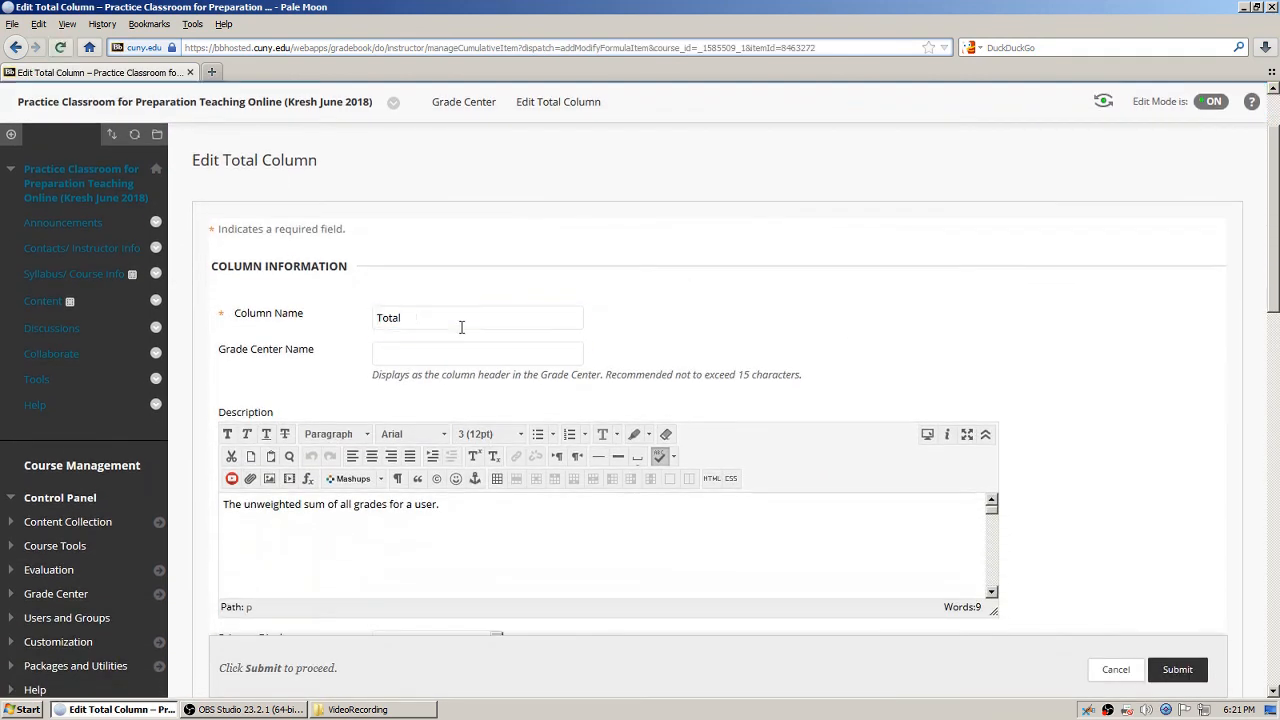
click(438, 318)
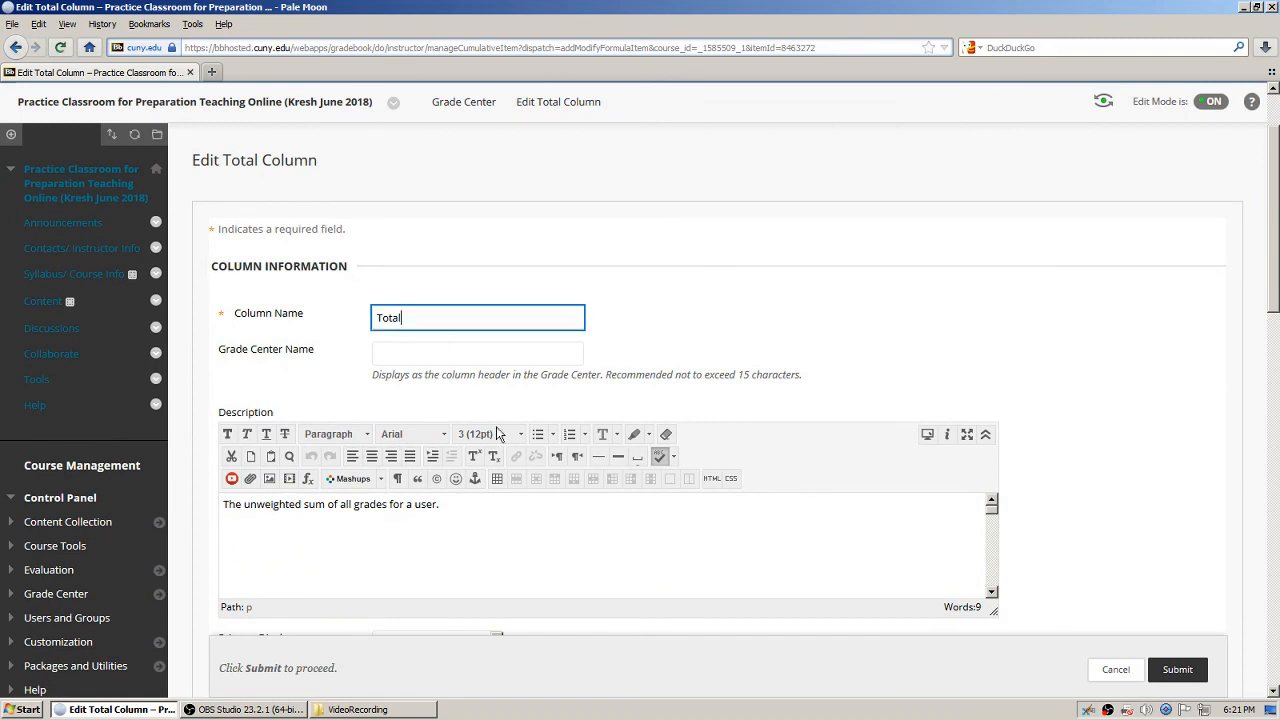
click(745, 306)
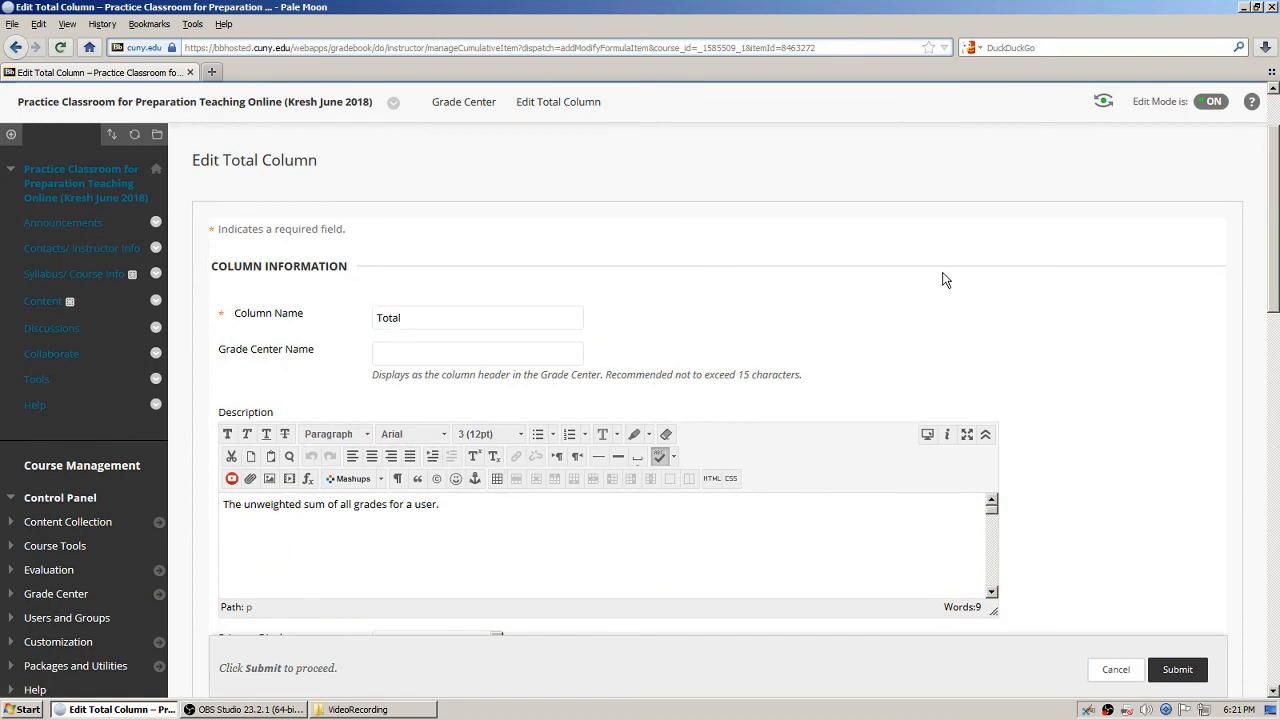
scroll(943, 275, down, 3)
scroll(940, 267, down, 2)
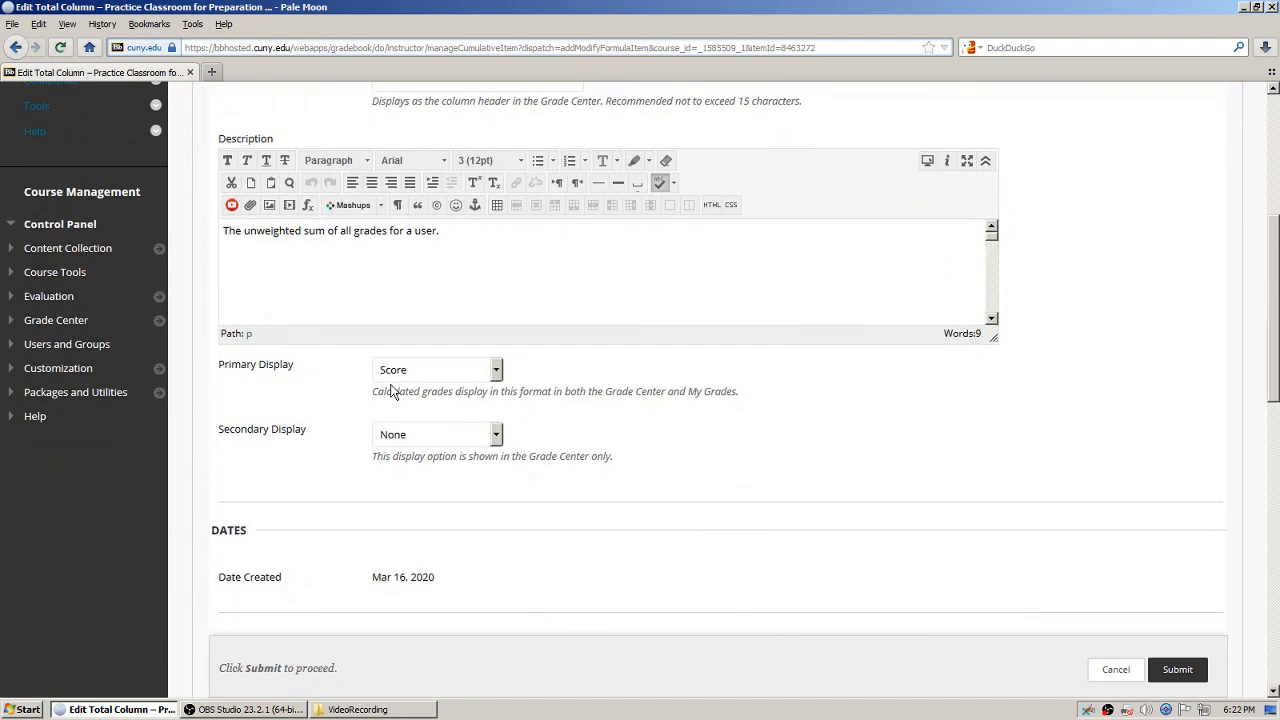
click(495, 372)
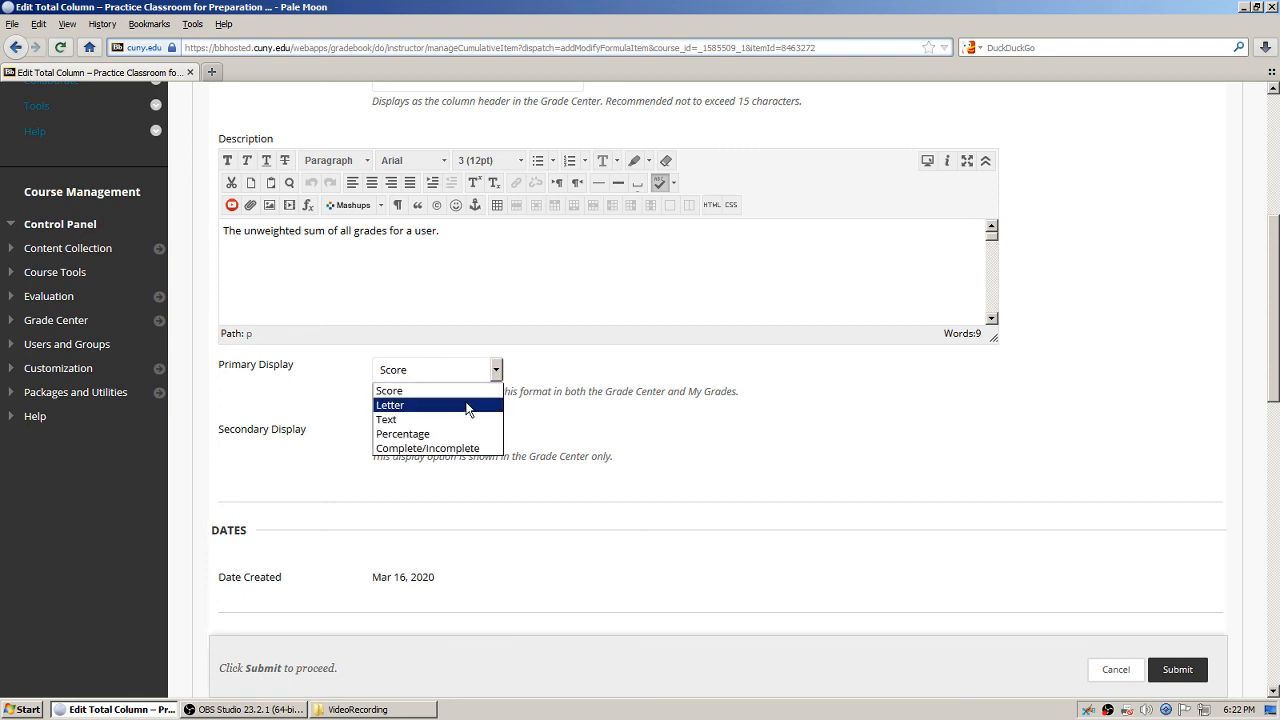
click(467, 406)
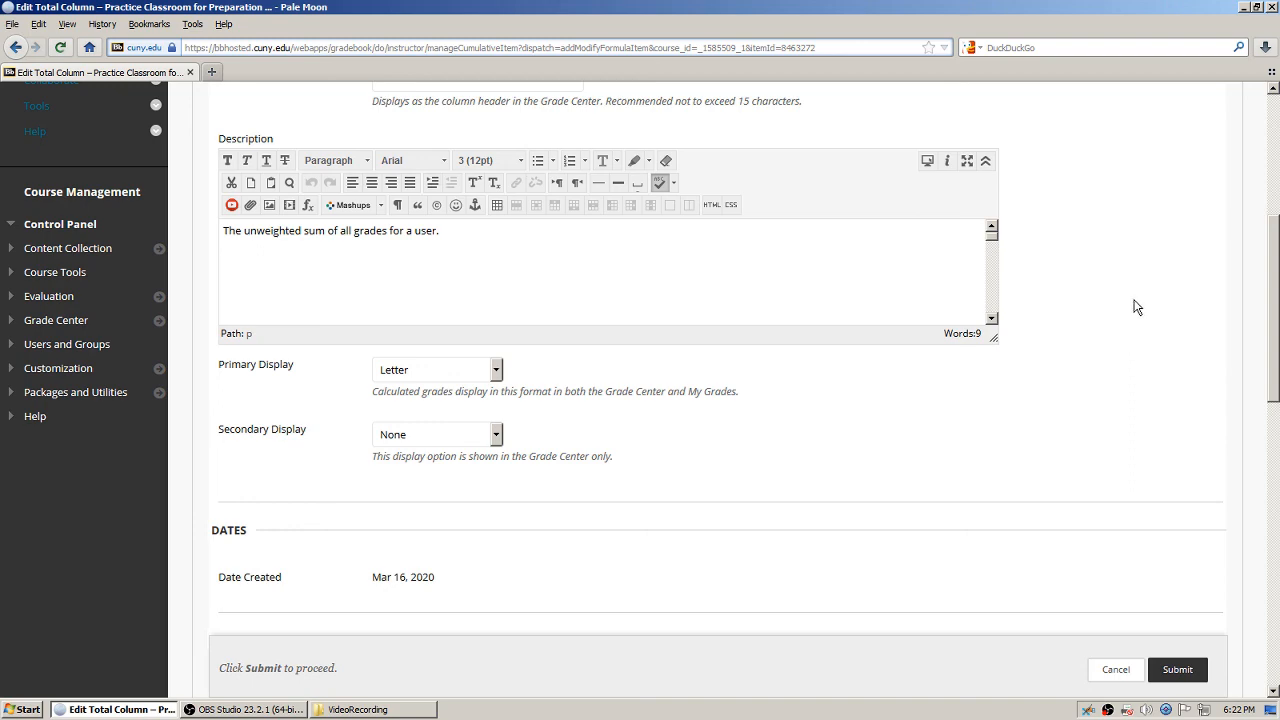
Include the Weighted Total column in the Total column's selected columns and submit the changes
scroll(1134, 305, down, 3)
scroll(1140, 300, down, 3)
scroll(1140, 294, down, 3)
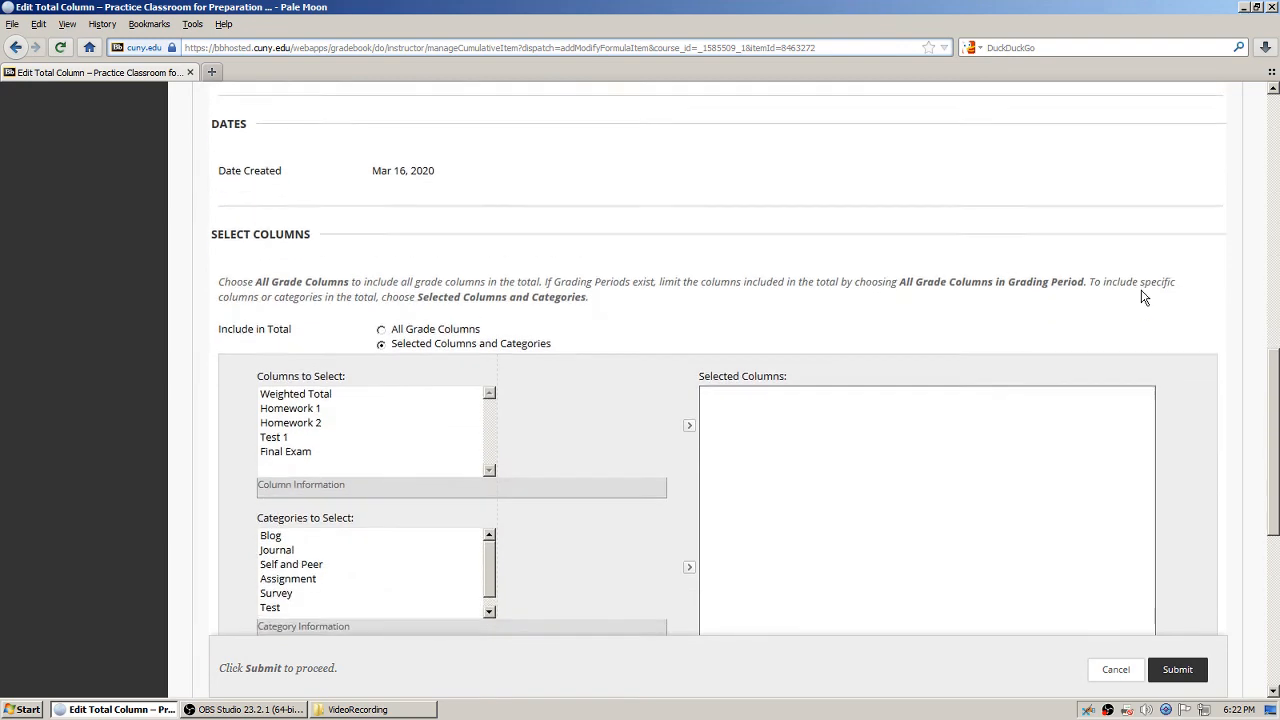
drag(1275, 447, 1276, 431)
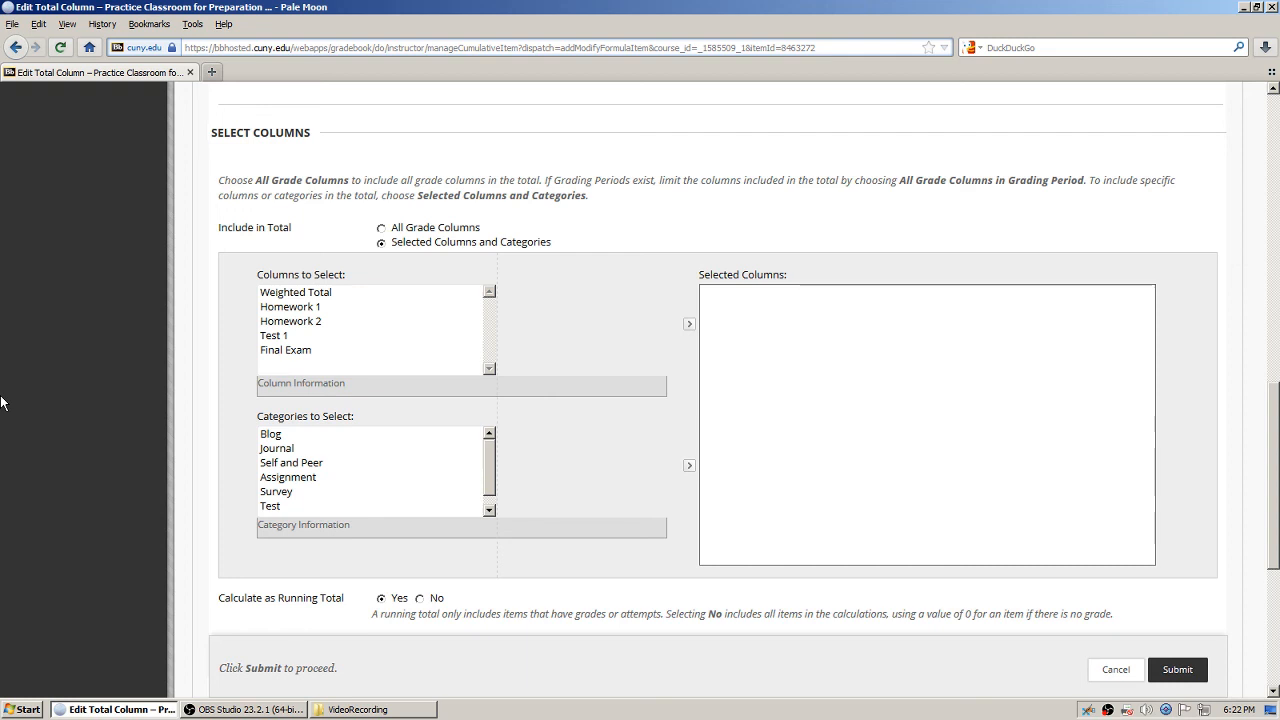
click(296, 292)
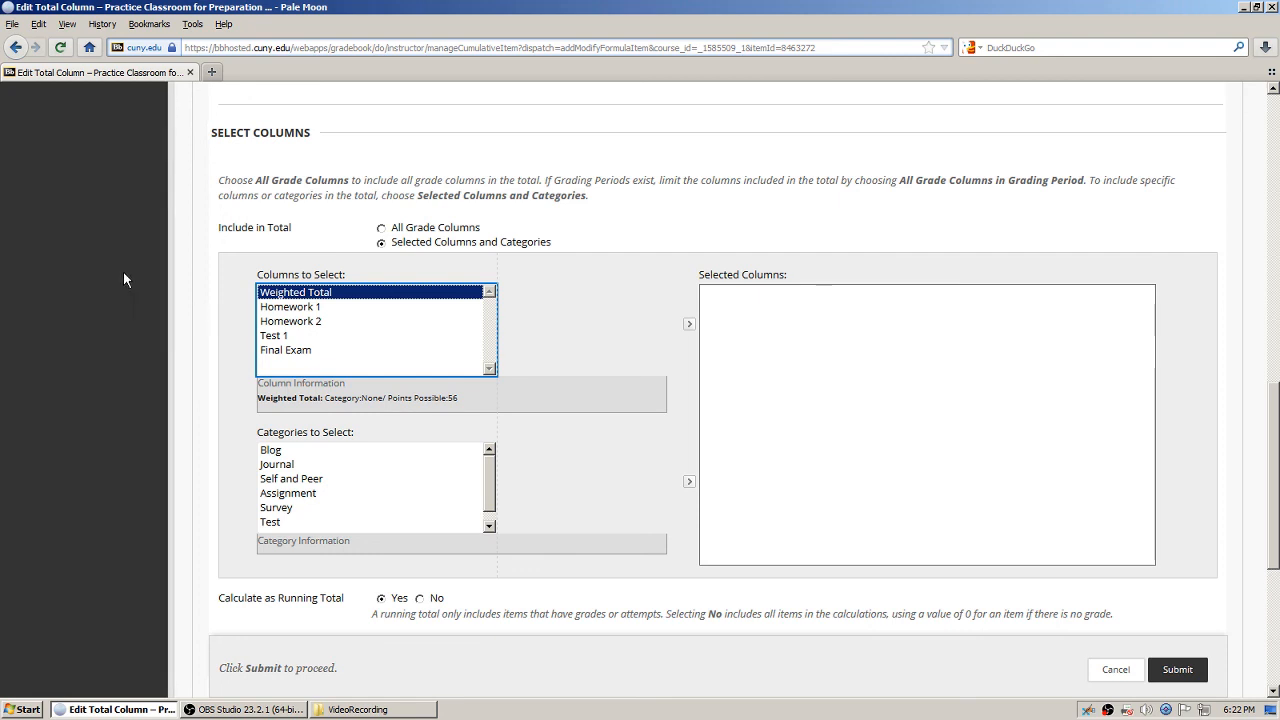
click(689, 326)
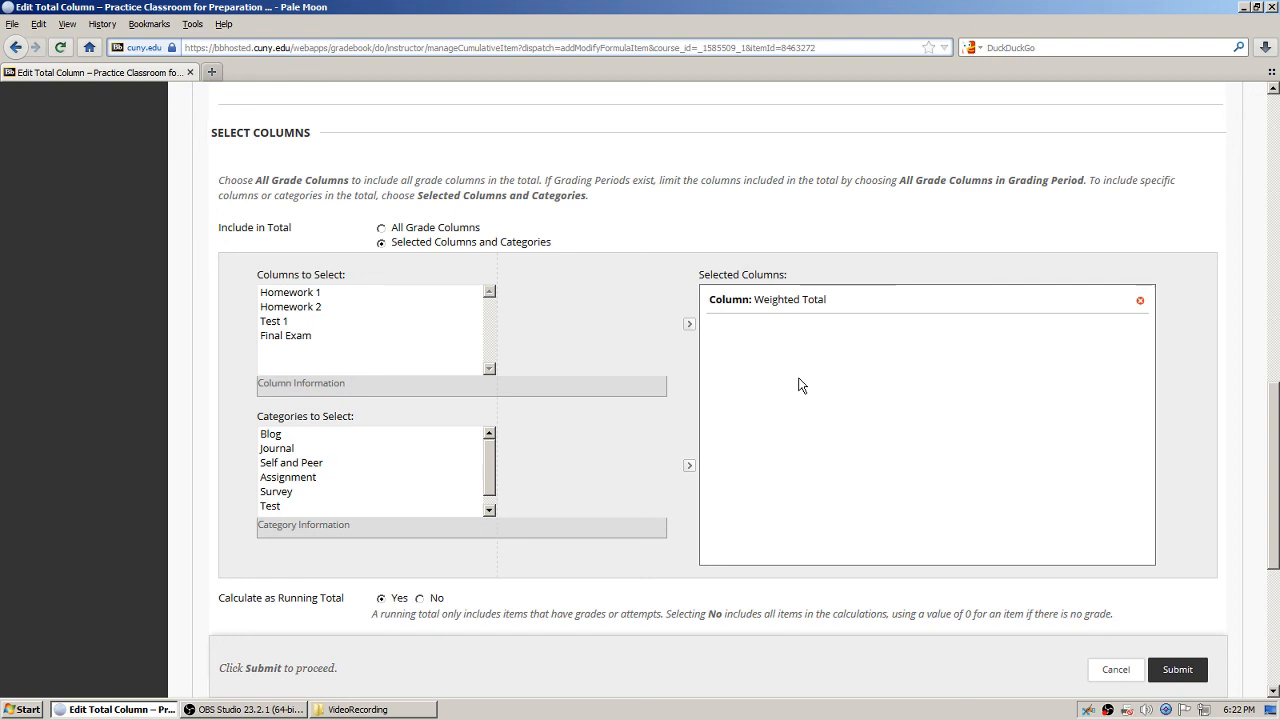
scroll(1275, 437, down, 1)
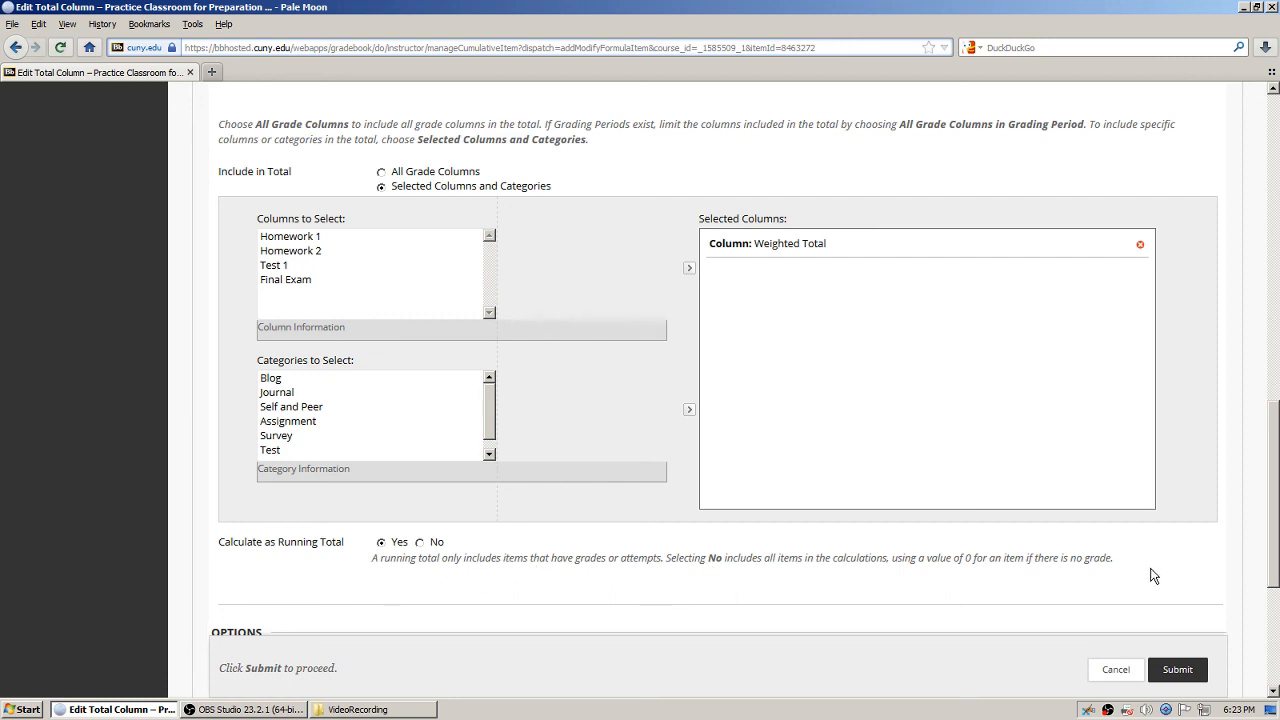
click(1178, 671)
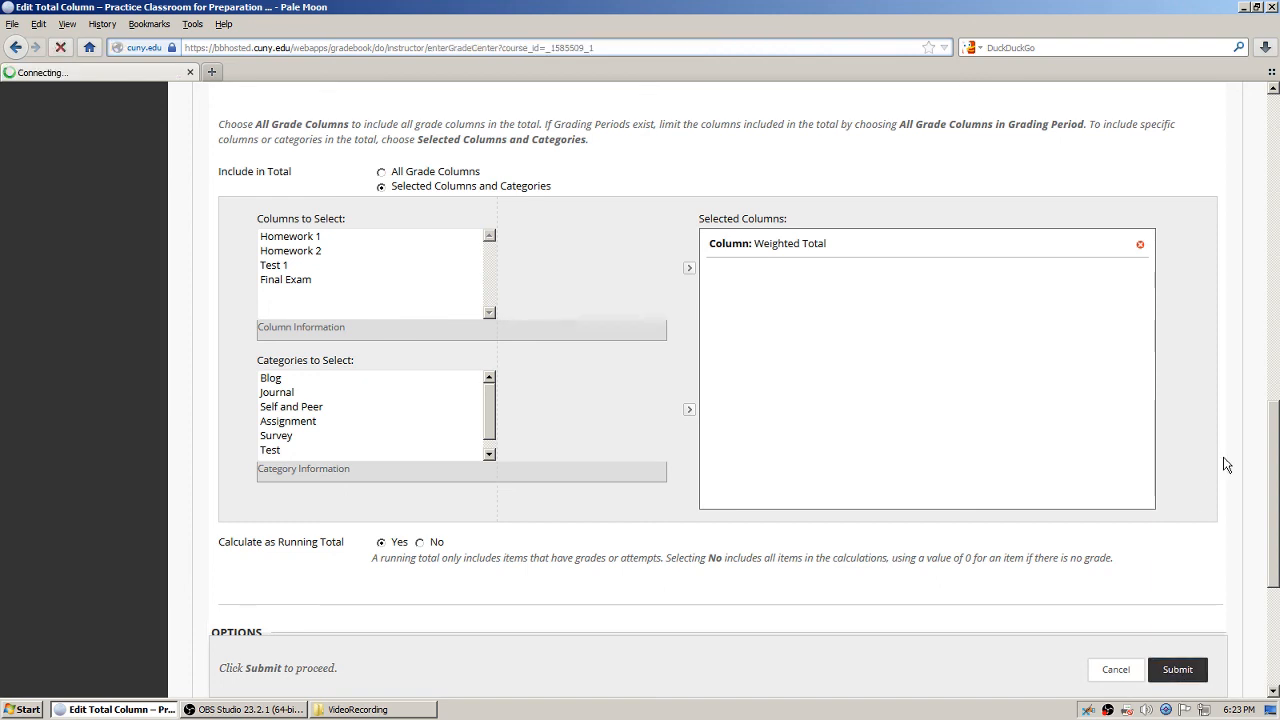